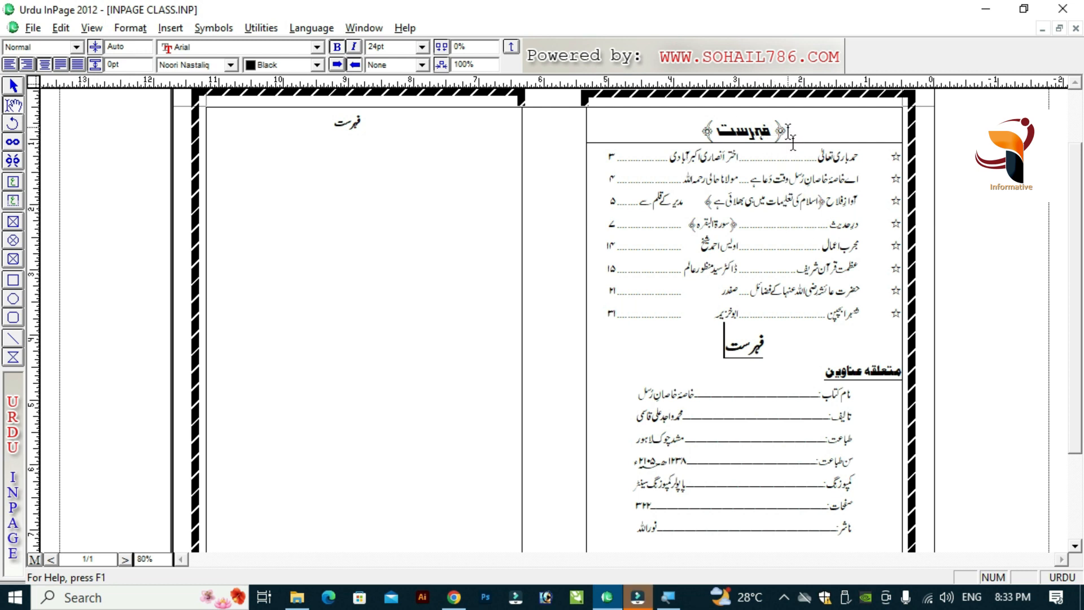
- Examine the formatting of the headings on the finished contents page and the plain فہرست heading on the empty page
left_click(397, 227)
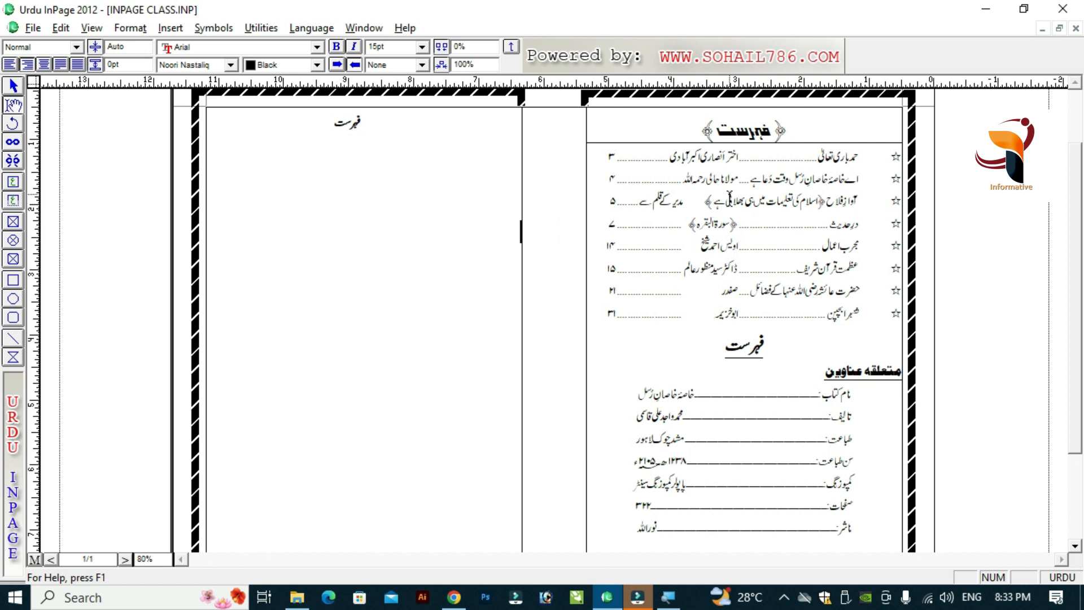
left_click_drag(798, 126, 685, 129)
left_click(745, 179)
left_click_drag(883, 140, 764, 142)
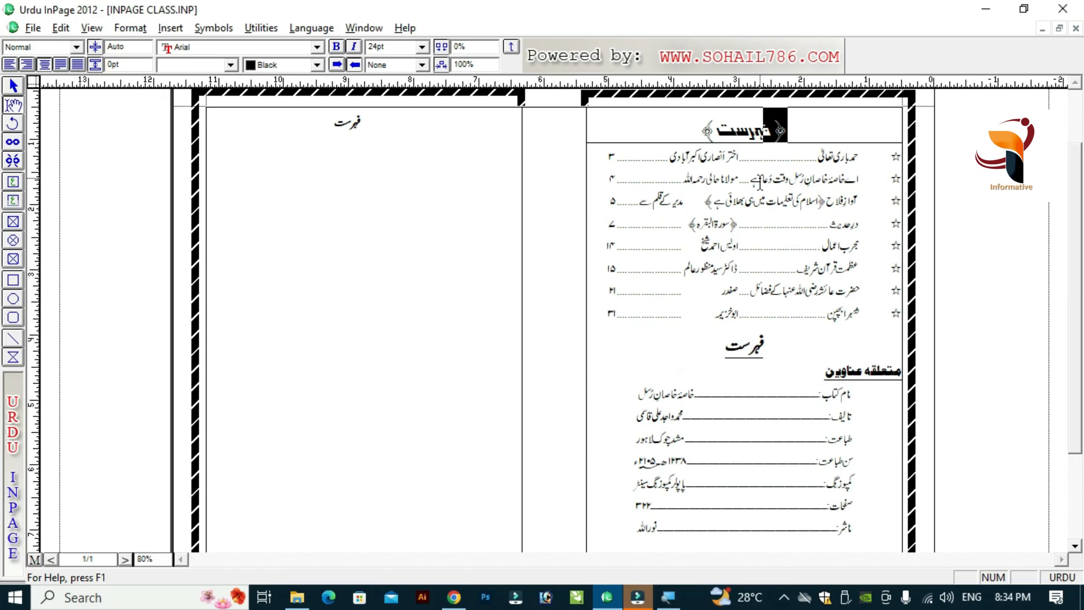
left_click_drag(829, 369, 896, 379)
left_click(870, 372)
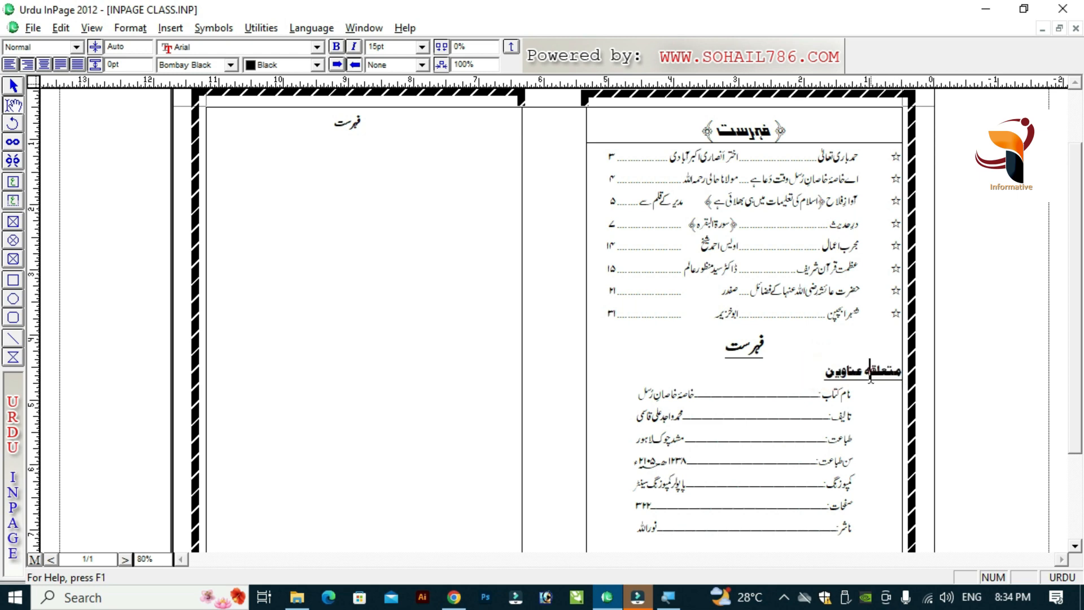
left_click(369, 124)
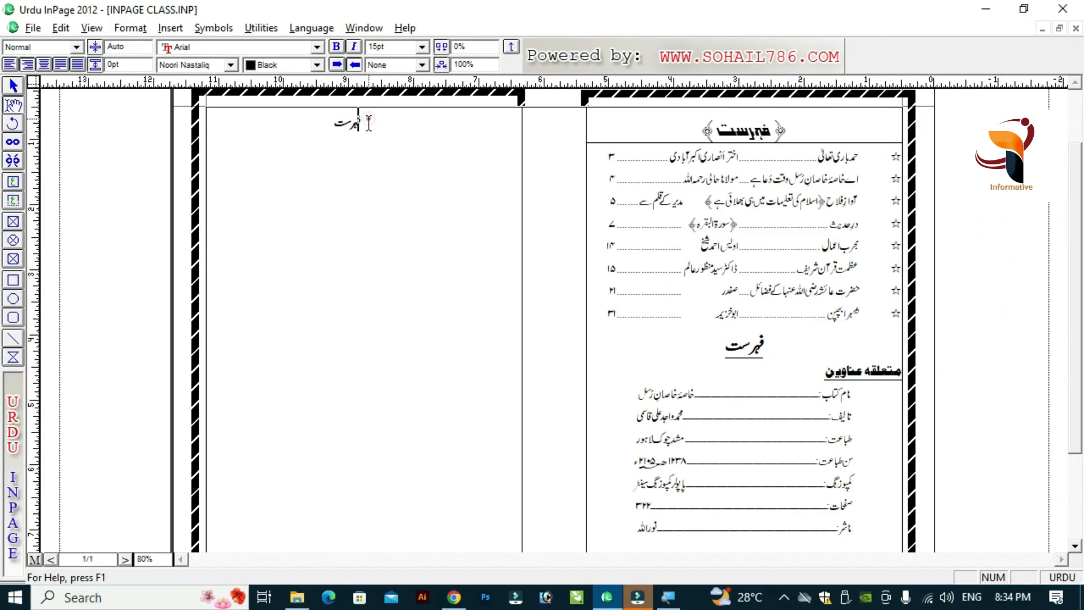
left_click(369, 123)
left_click(354, 266)
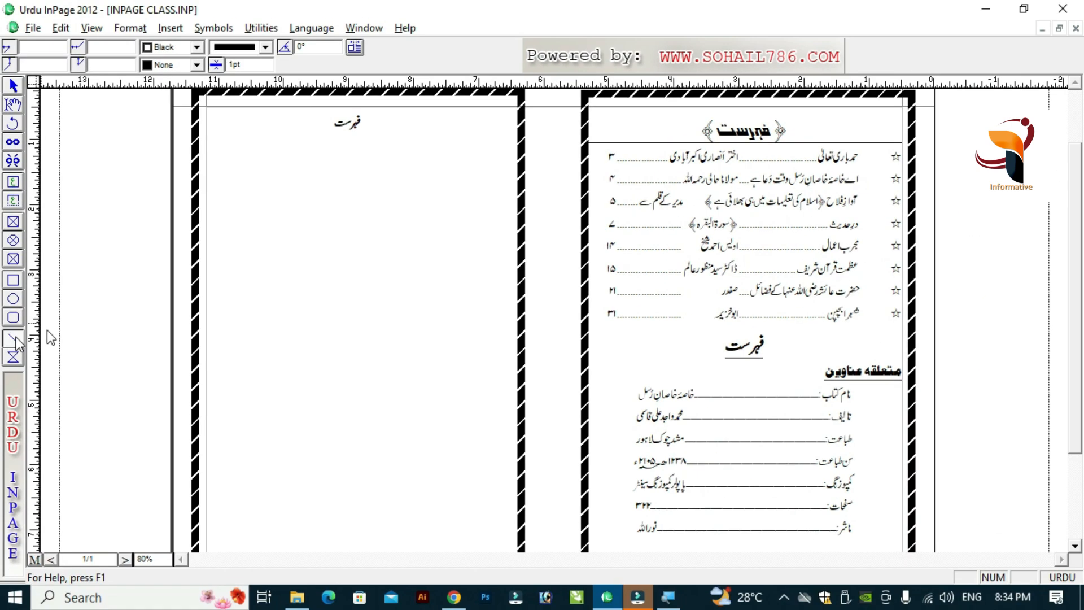
- Draw a horizontal line about 0.68 inch long directly beneath the فہرست heading on the empty page
left_click(12, 342)
left_click_drag(328, 131, 373, 130)
key("Down")
key("Up")
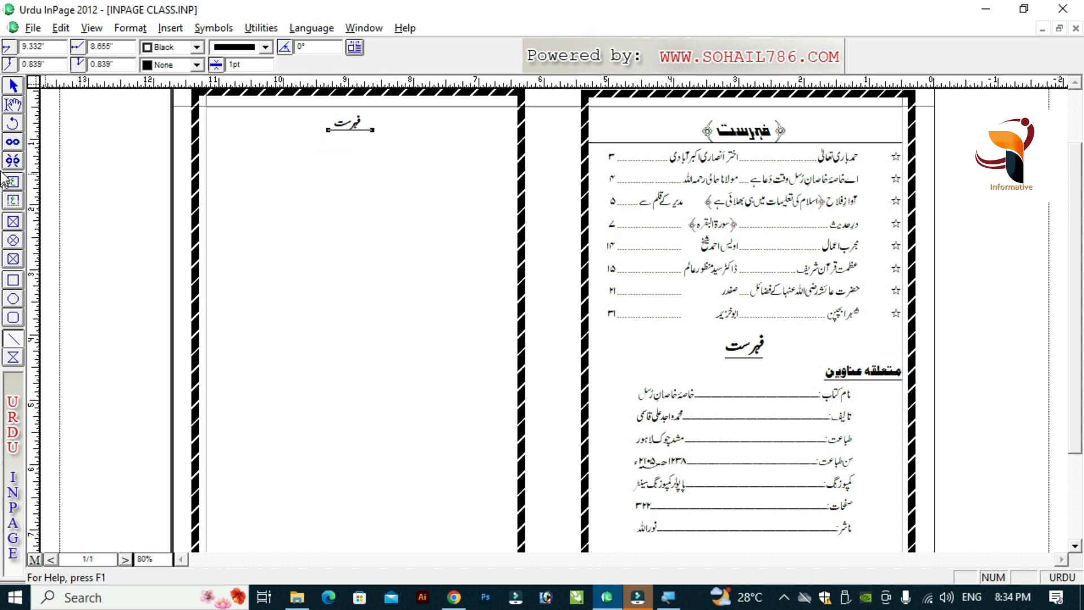
- Insert a line break before the فہرست heading to push the text down one line
left_click(15, 103)
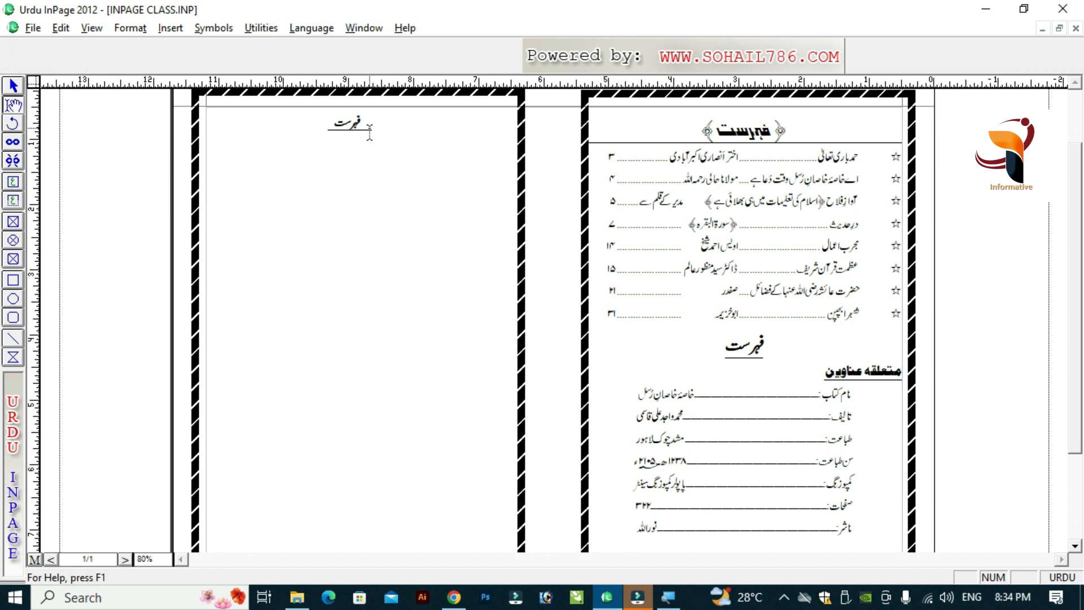
left_click(387, 122)
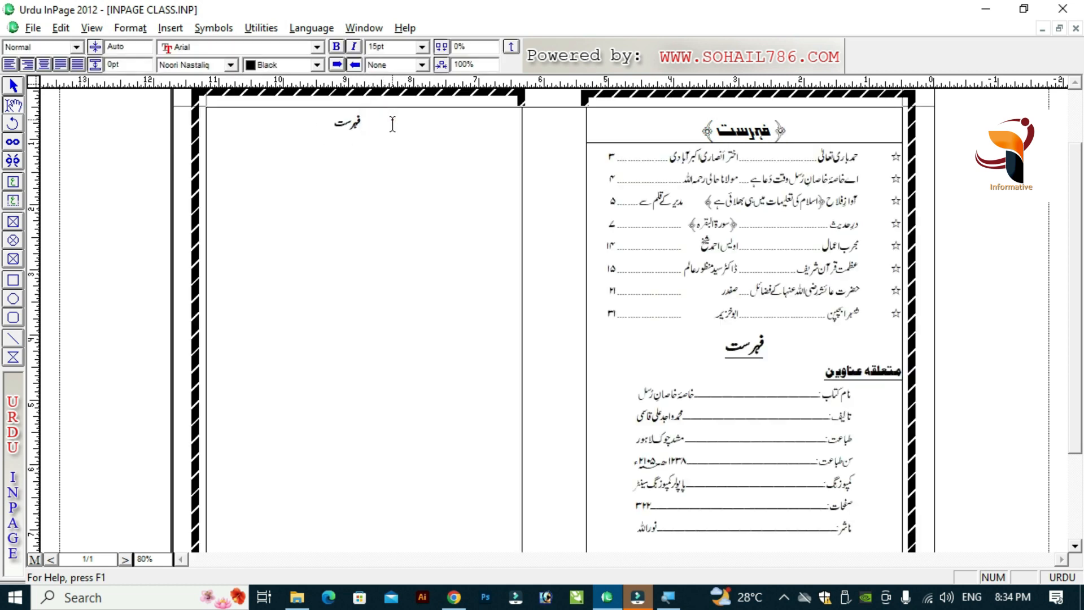
key("Return")
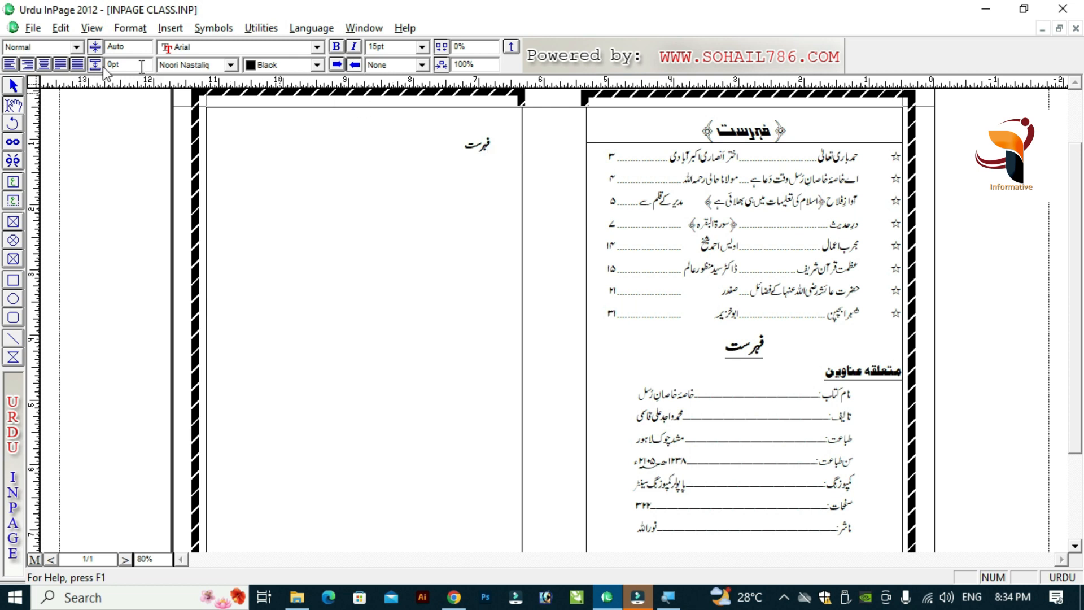
- Delete the drawn horizontal line above the shifted فہرست heading
left_click(14, 86)
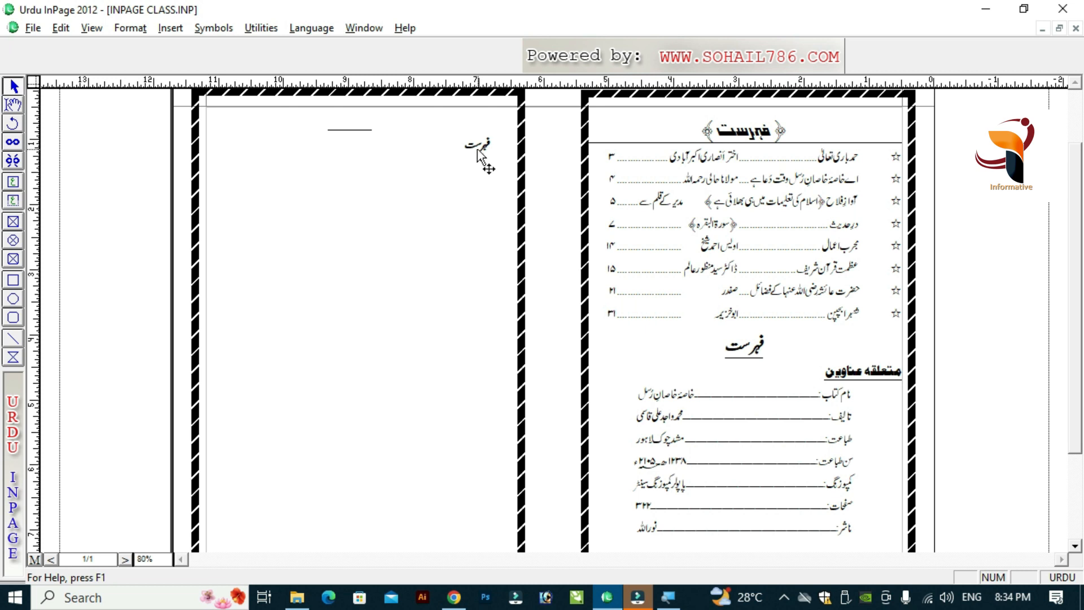
left_click(16, 107)
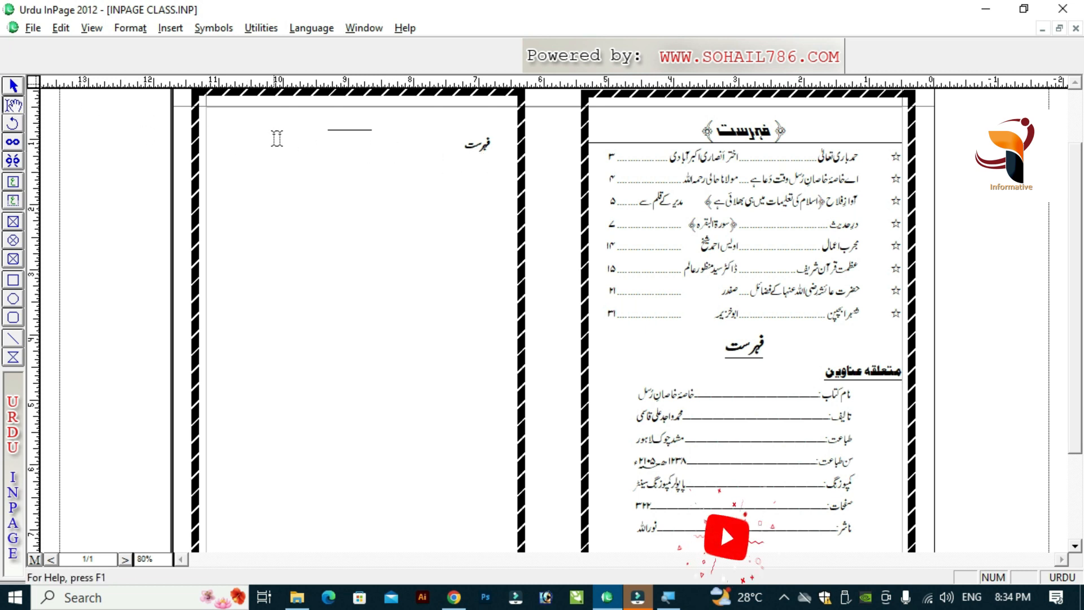
left_click(13, 91)
left_click(350, 130)
key("Delete")
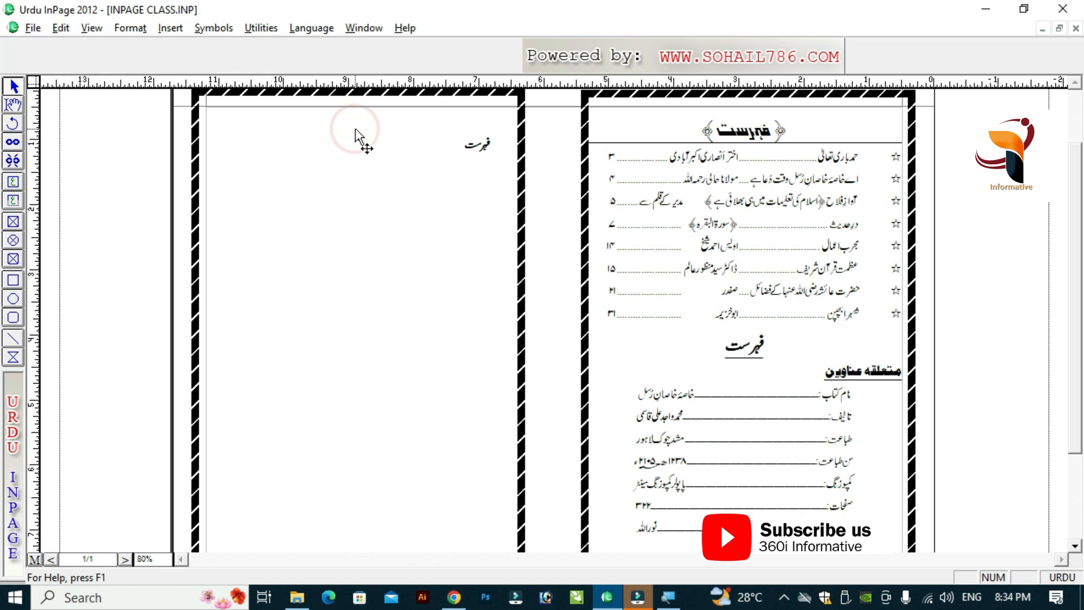
- Set the font size of the فہرست heading on the empty page to 20 pt
left_click(13, 104)
left_click(454, 131)
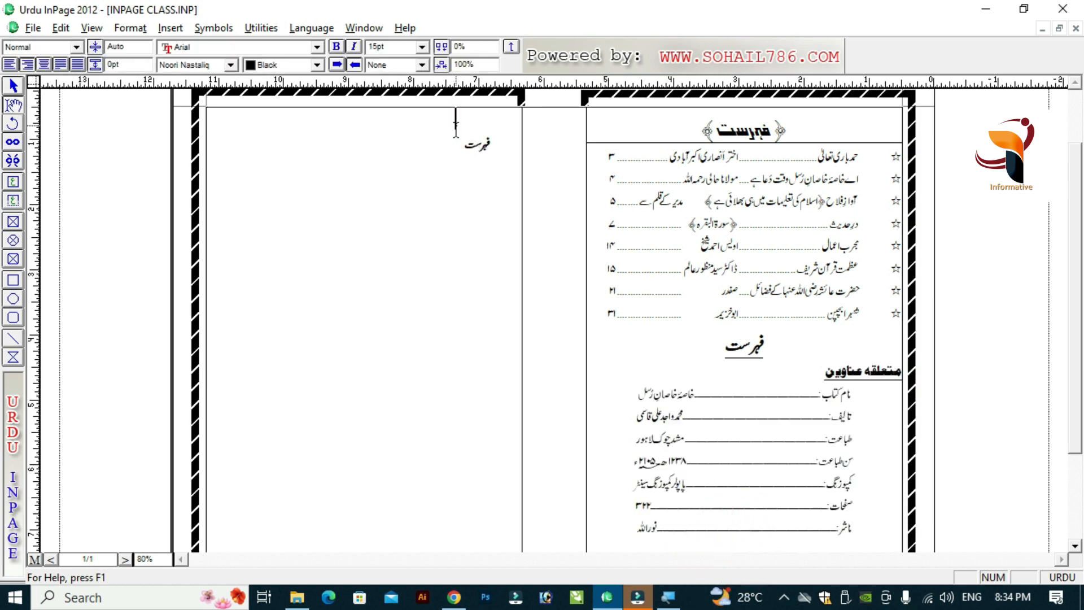
key("shift+Home")
key("Delete")
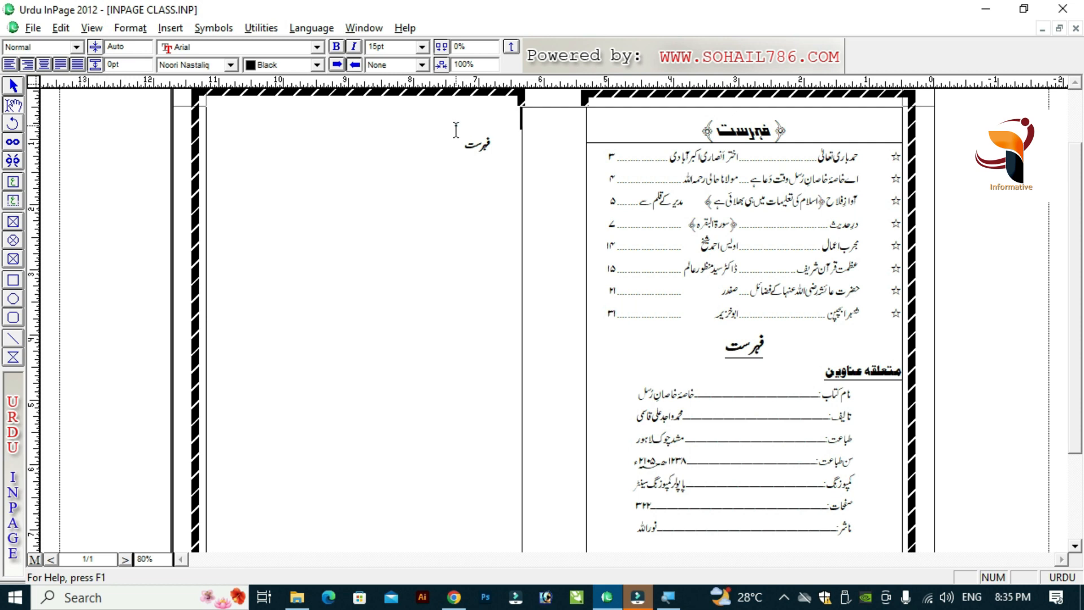
key("shift+End")
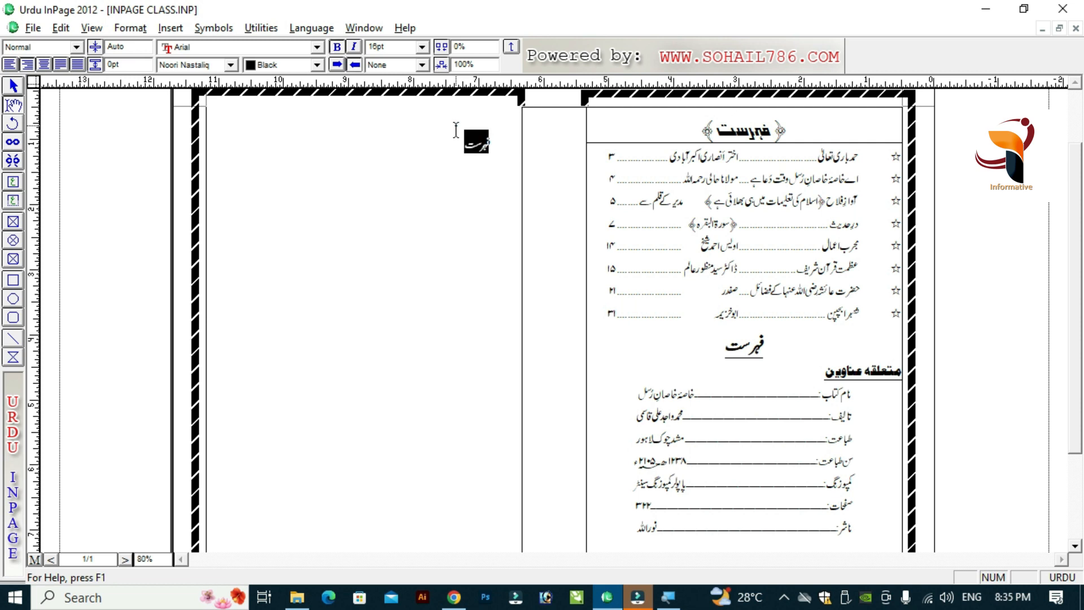
left_click(395, 46)
type("20")
key("Return")
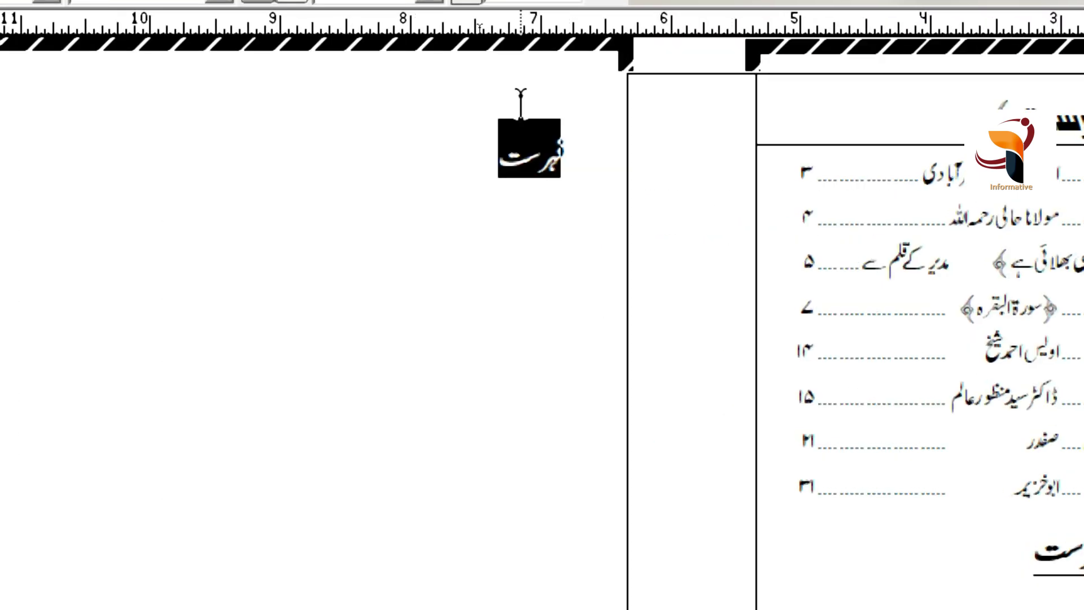
- Apply the Single underline style to the 20 pt فہرست heading
left_click(429, 114)
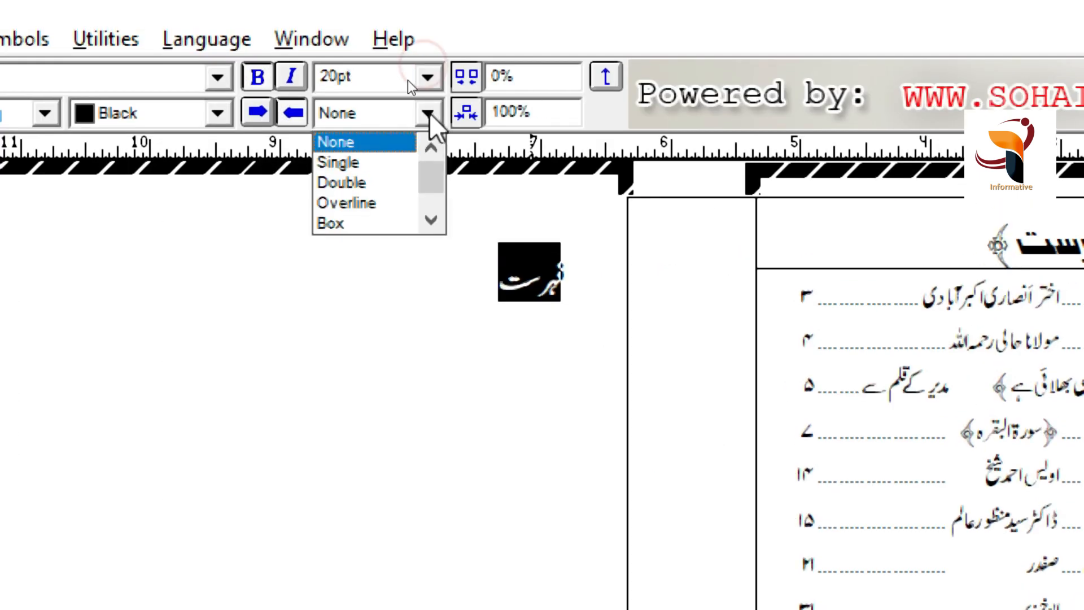
left_click(348, 162)
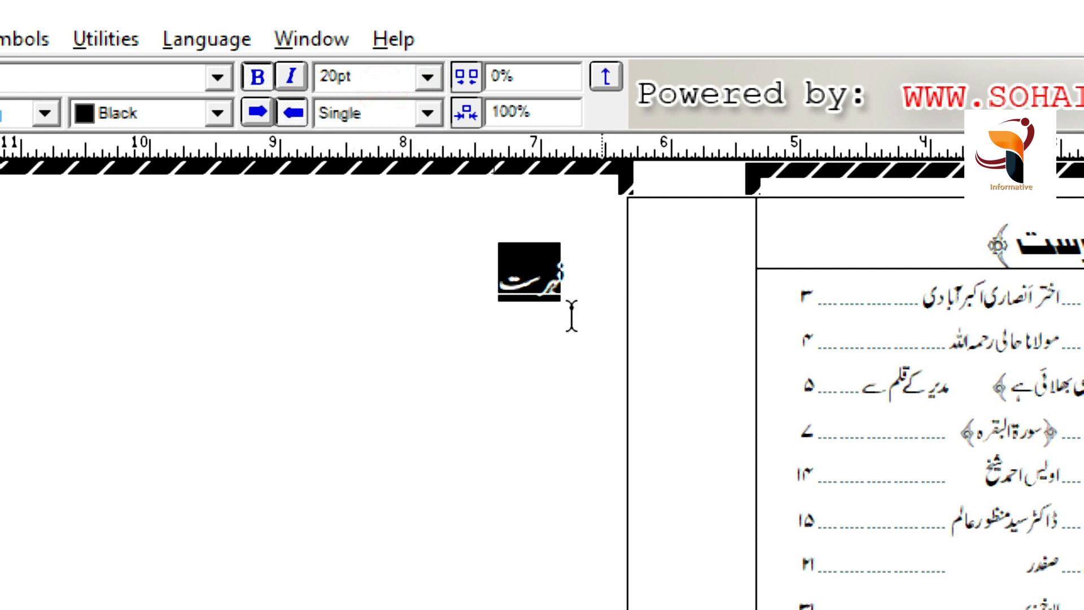
left_click(571, 295)
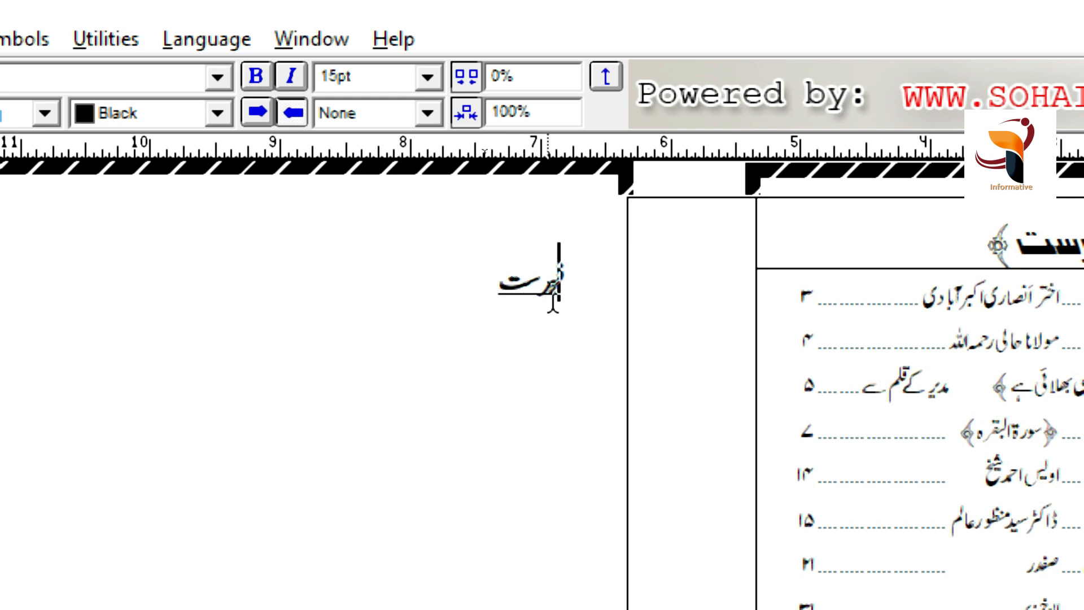
- Remove the underline from the فہرست heading by setting its style back to None
double_click(554, 300)
key("ctrl+u")
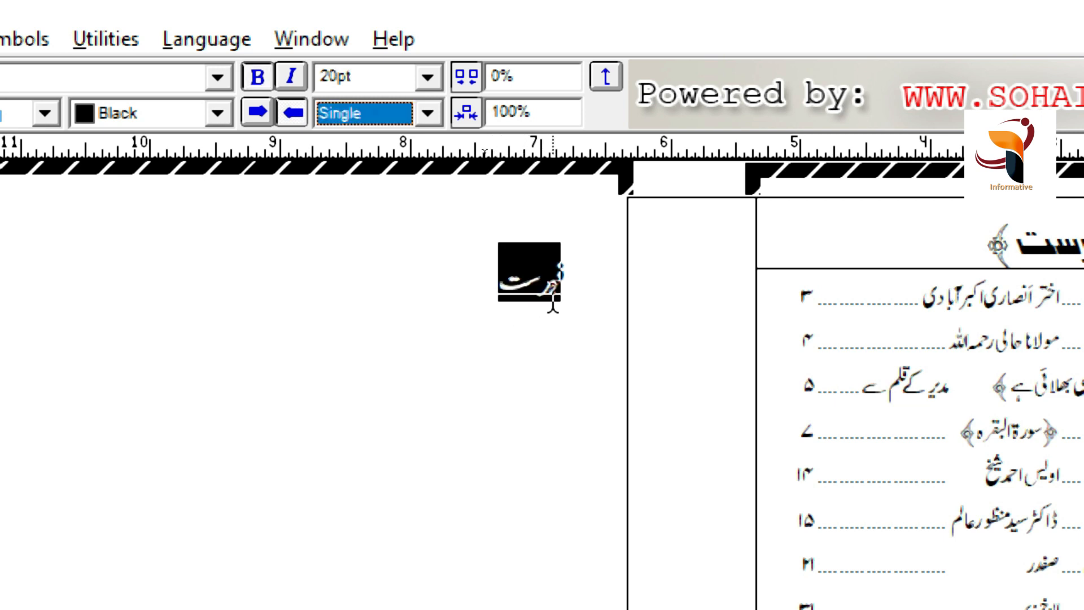
key("Up")
key("Return")
left_click(503, 293)
- Delete the blank line above the فہرست heading and centre the heading on the page
left_click(494, 146)
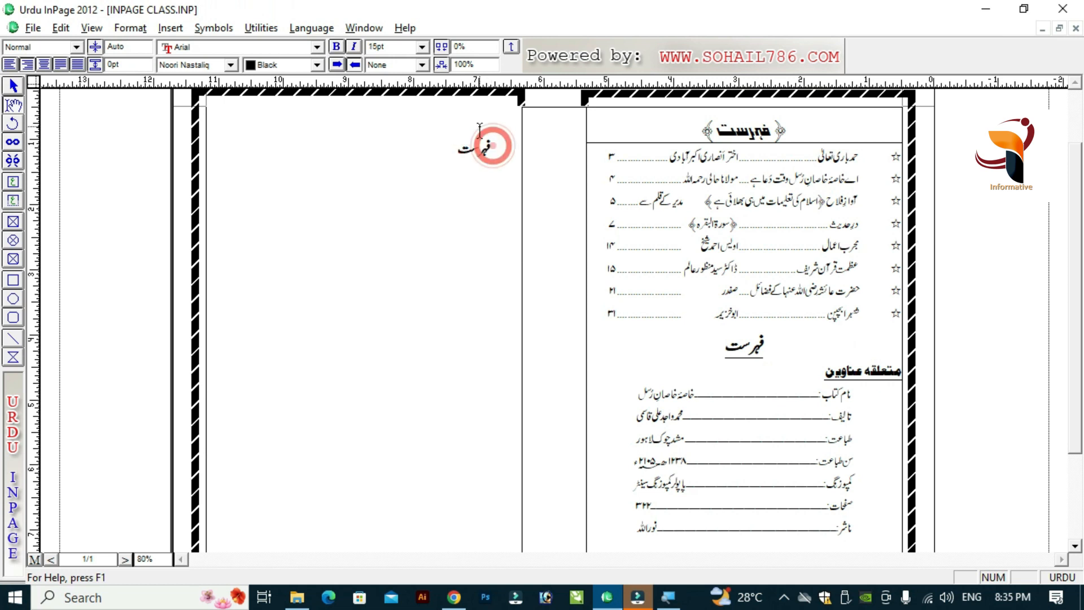
key("Up")
key("Delete")
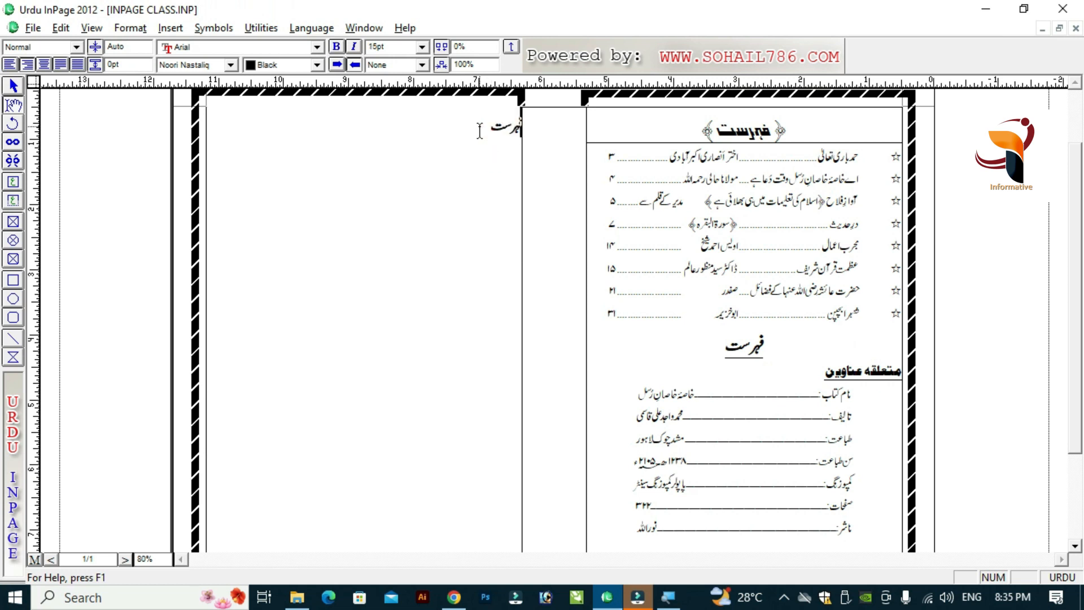
key("ctrl+e")
left_click(378, 138)
- Select the centred فہرست heading and open its paragraph border settings
left_click(130, 27)
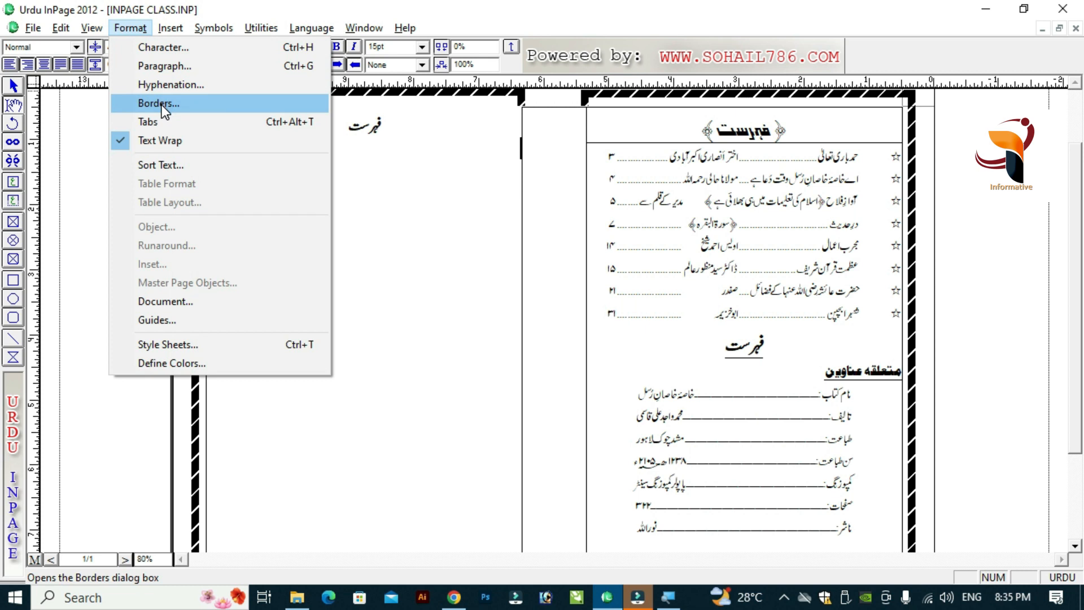
left_click(372, 124)
double_click(397, 130)
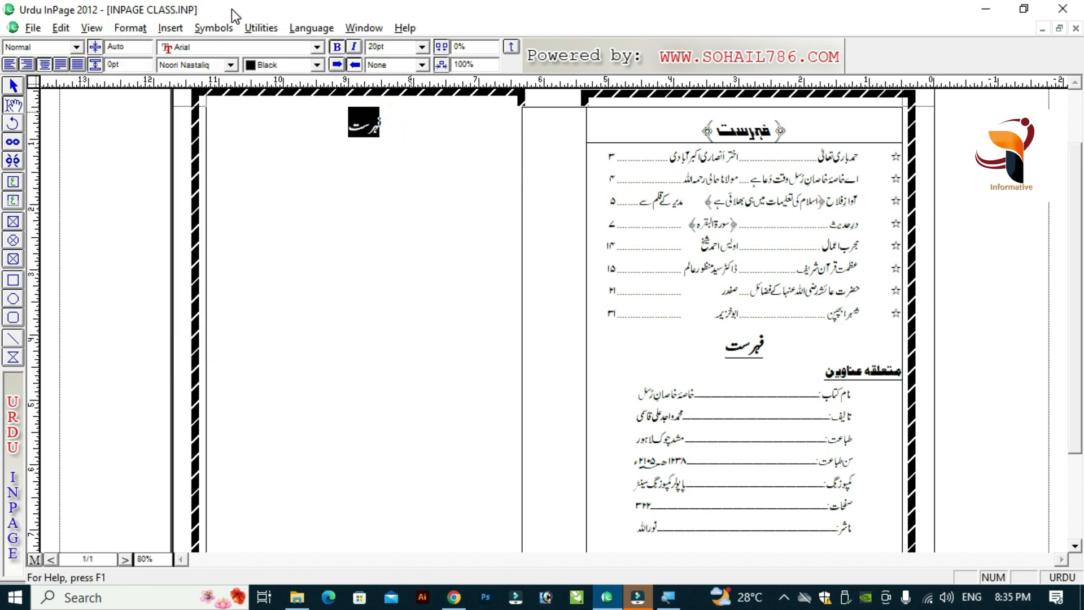
left_click(130, 28)
left_click(165, 103)
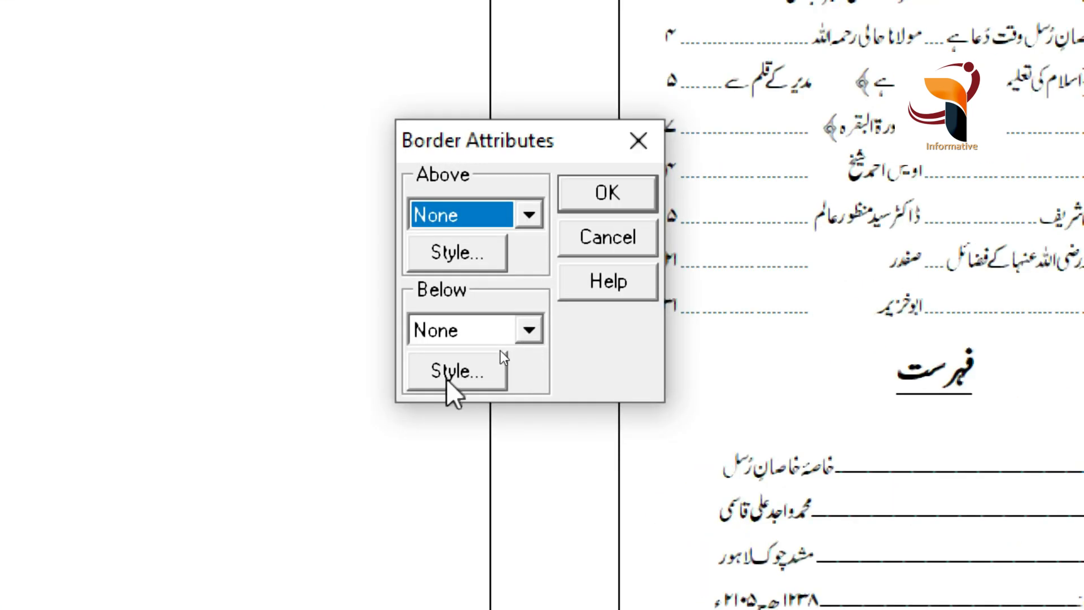
- Browse the line styles available for the border below the heading and leave the style settings without changes
left_click(504, 347)
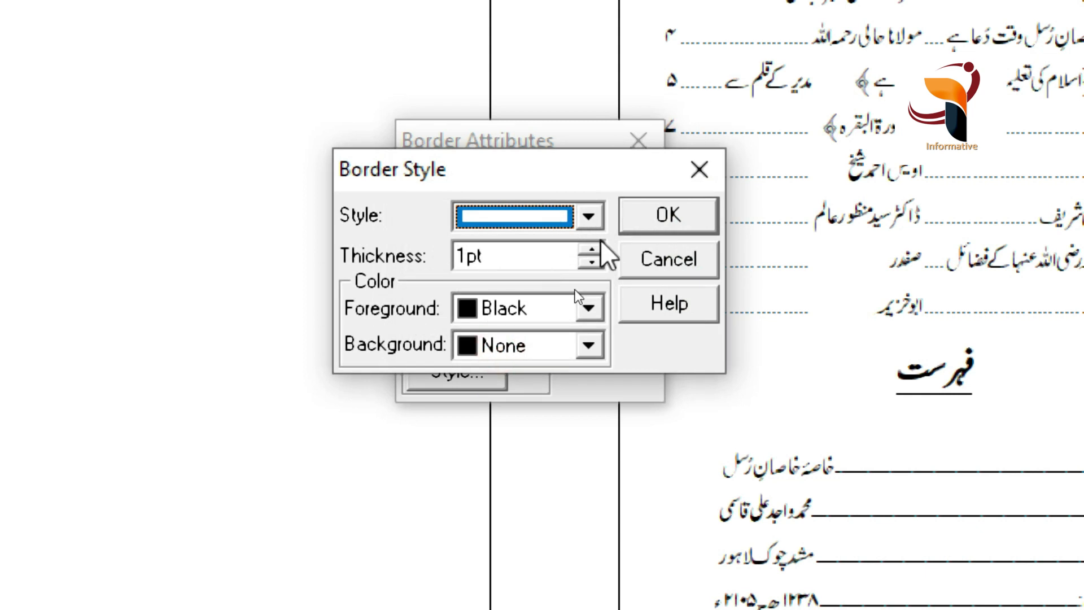
left_click(588, 216)
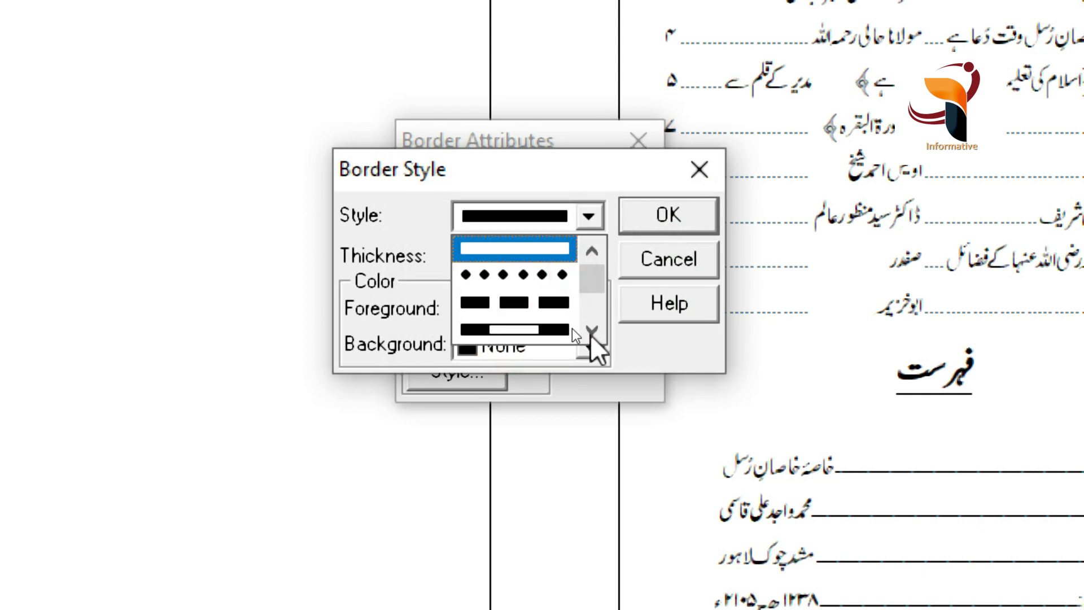
left_click(591, 331)
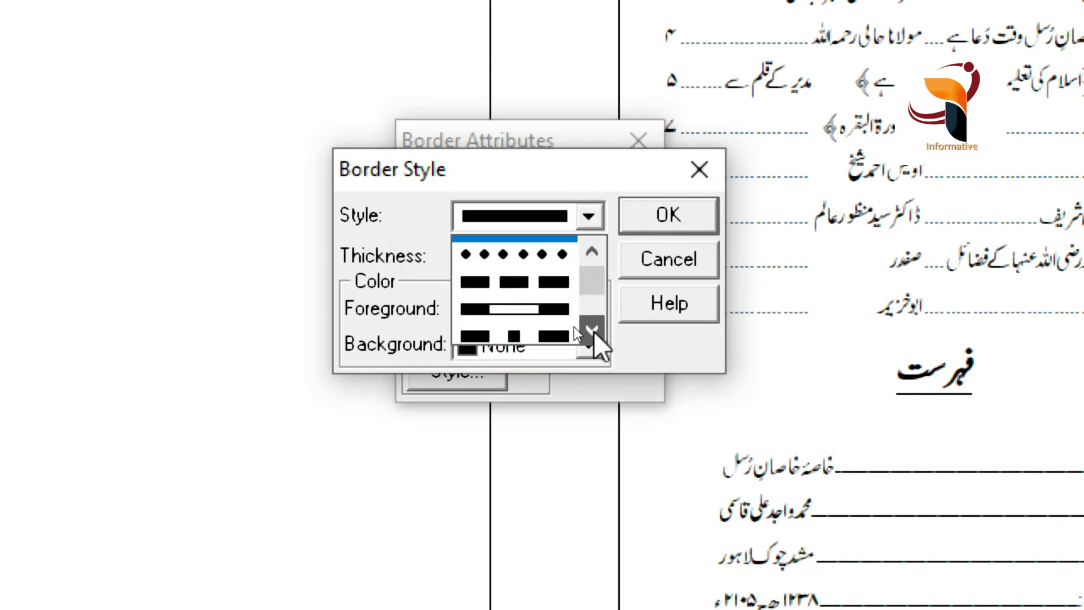
left_click(593, 331)
left_click_drag(598, 265, 594, 255)
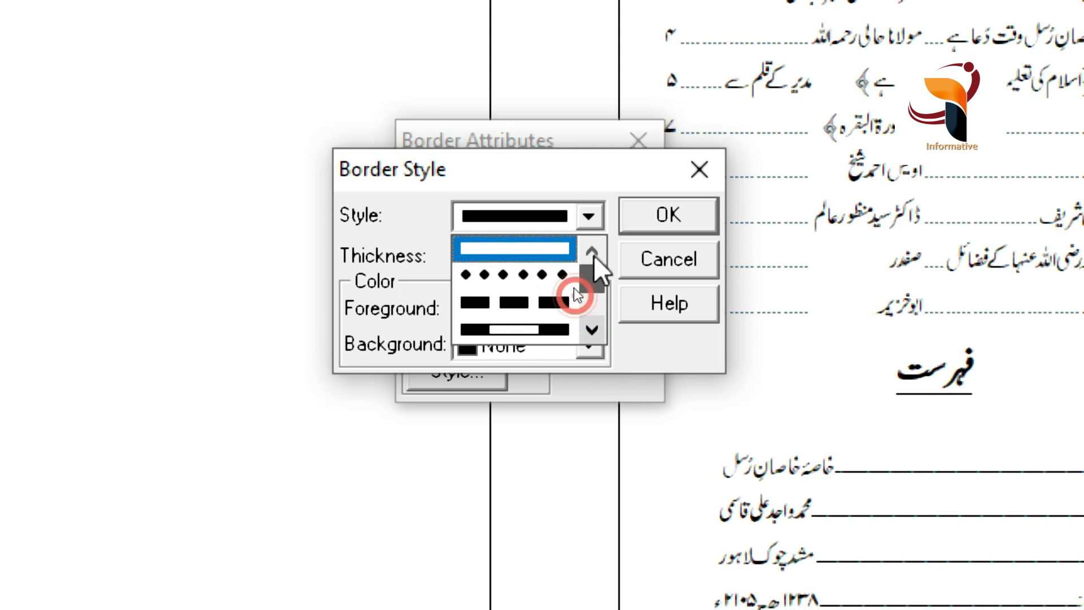
left_click(658, 260)
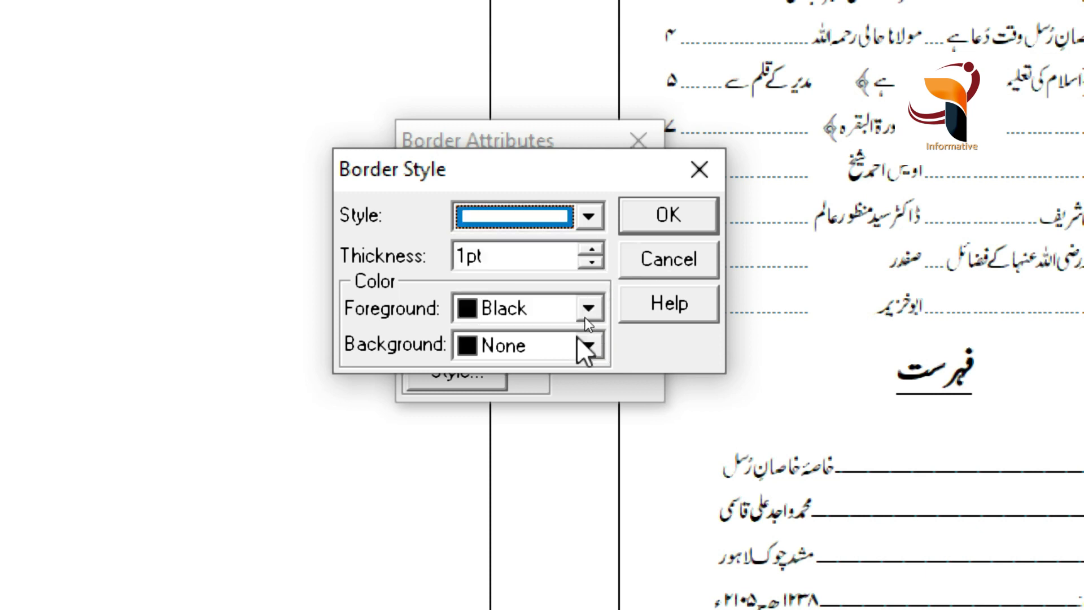
left_click(661, 261)
- Apply an Indents border below the فہرست heading and compare it with the bordered heading on the finished page
left_click(531, 330)
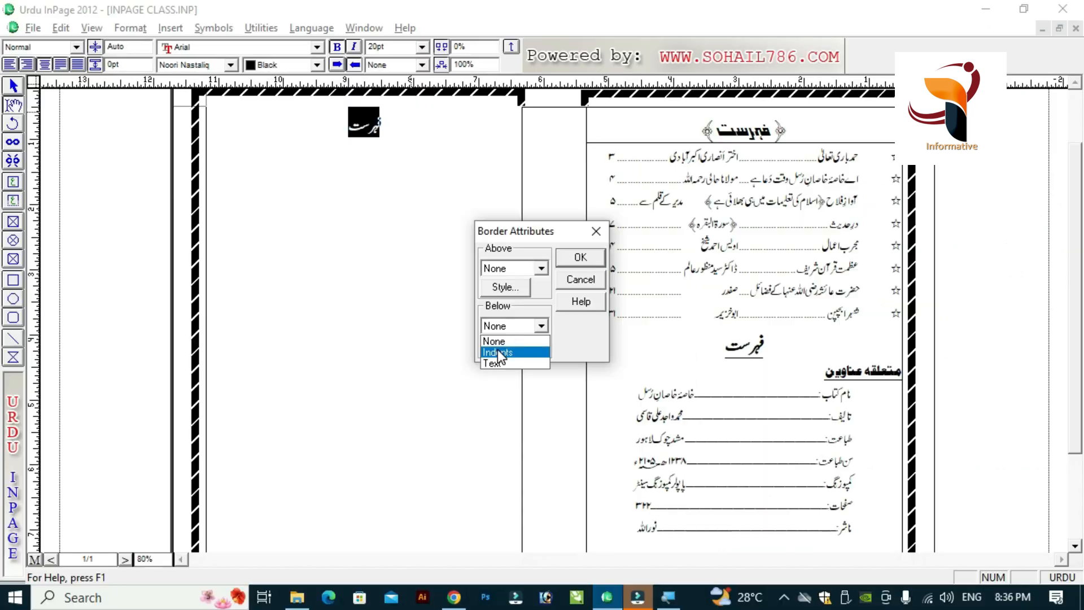
left_click(497, 352)
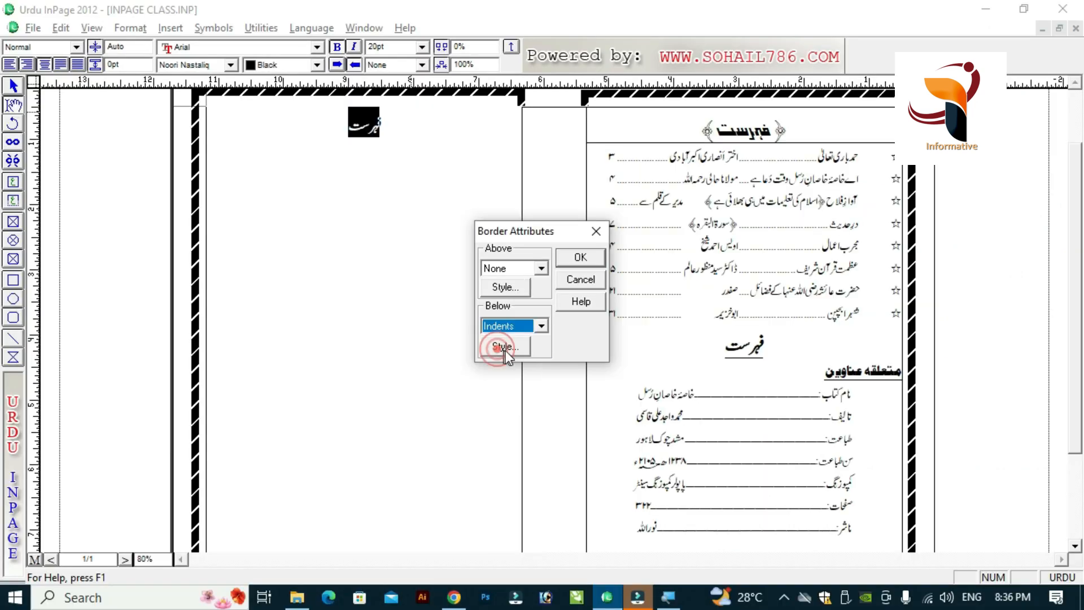
left_click(563, 261)
left_click(467, 151)
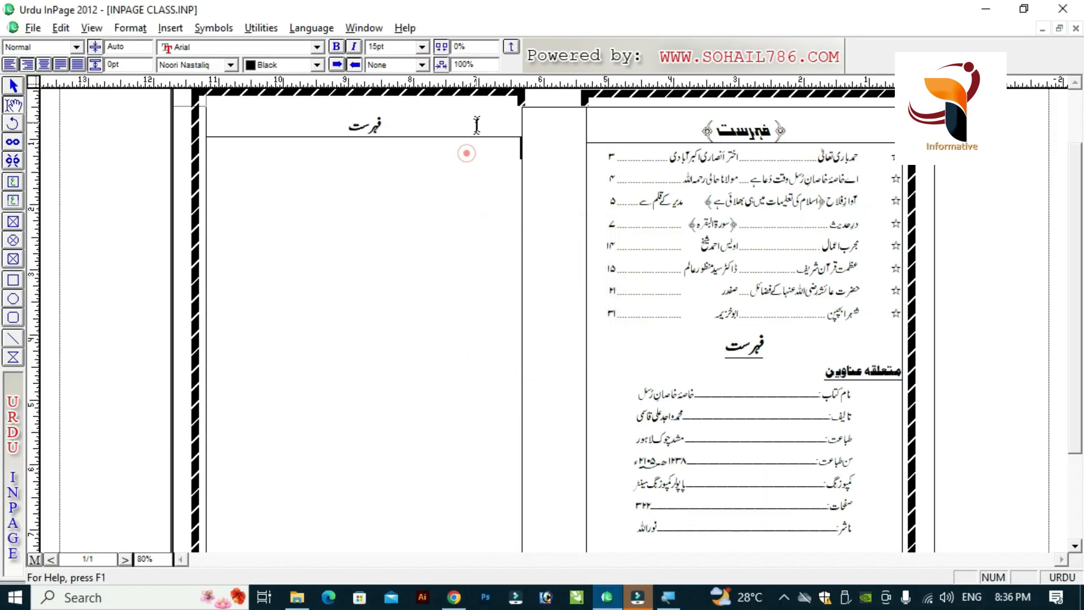
left_click_drag(617, 141, 846, 138)
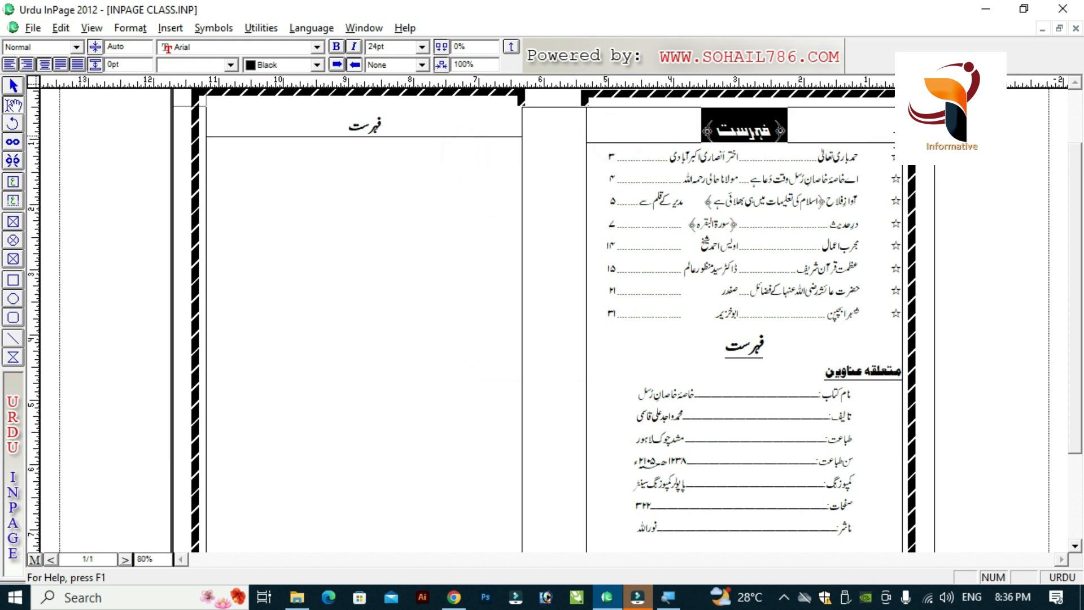
left_click(868, 140)
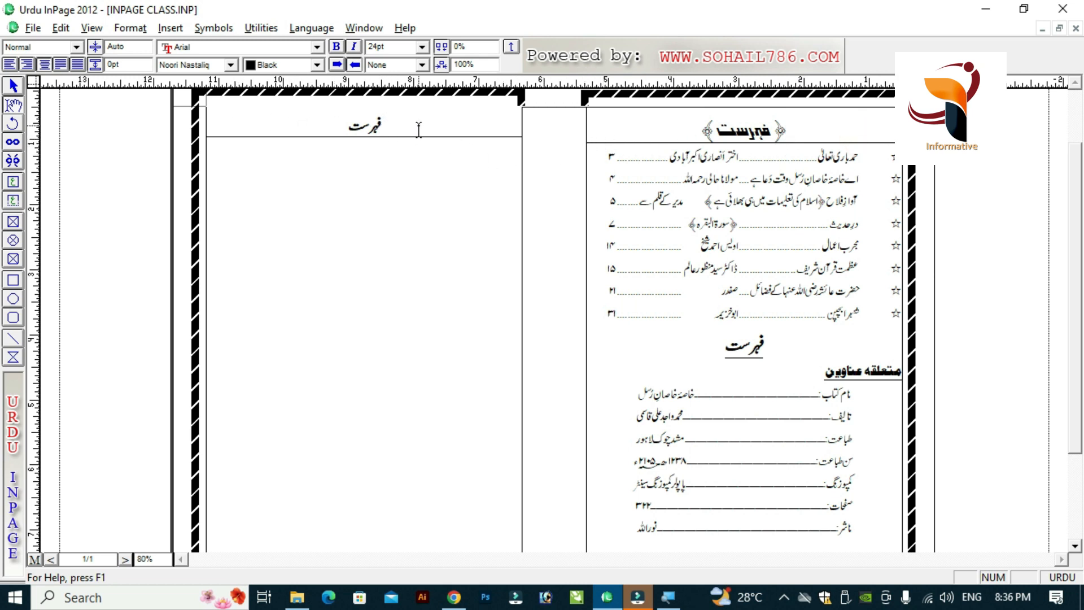
- Change the border below the فہرست heading to the Text option so the line spans only the word
left_click(386, 129)
double_click(385, 129)
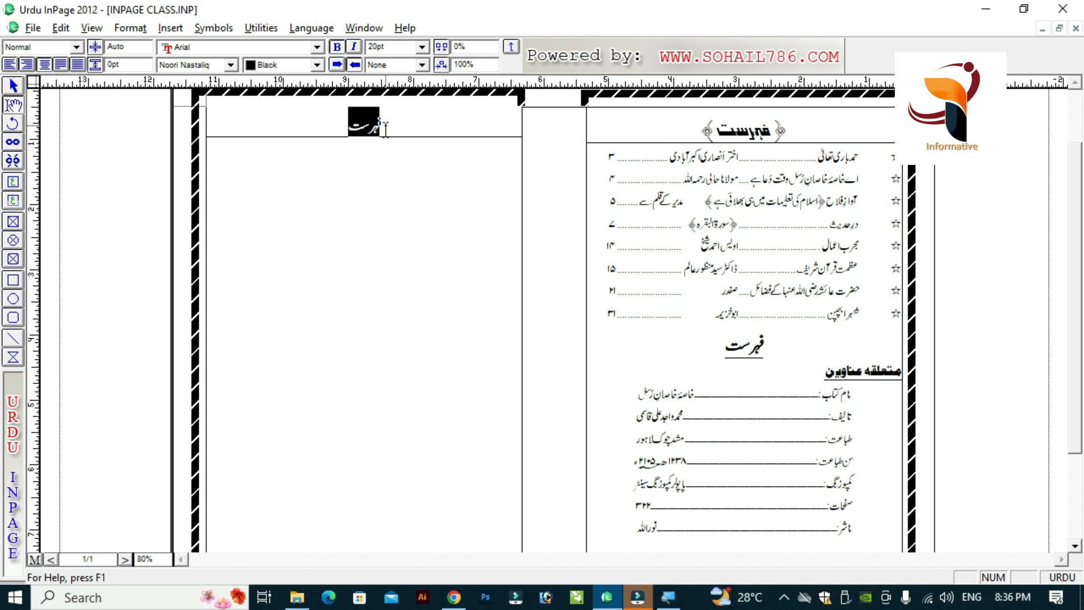
left_click(128, 26)
left_click(167, 103)
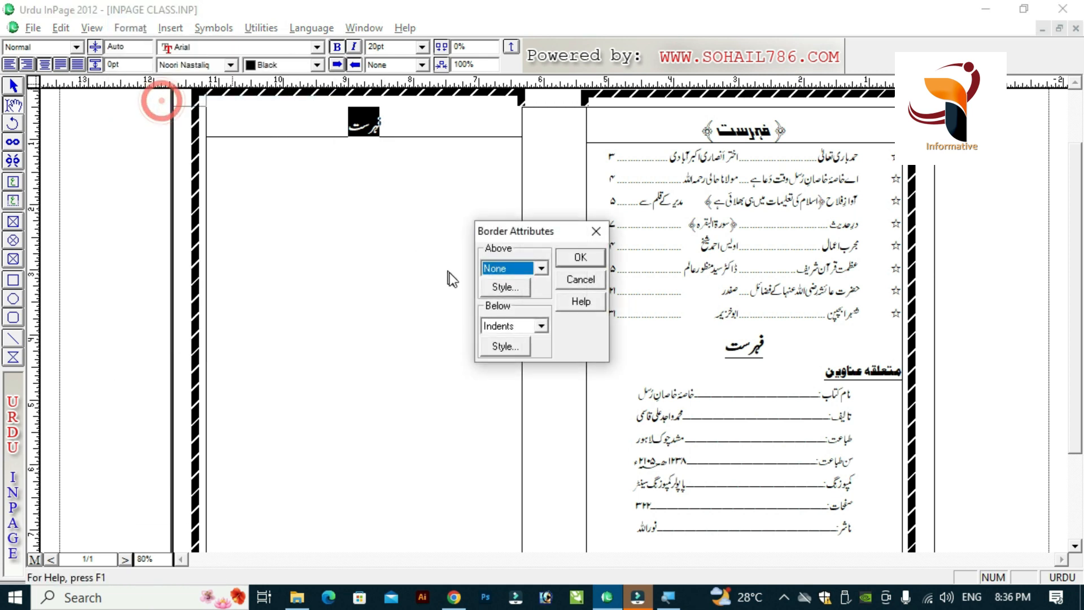
left_click(541, 327)
left_click(539, 325)
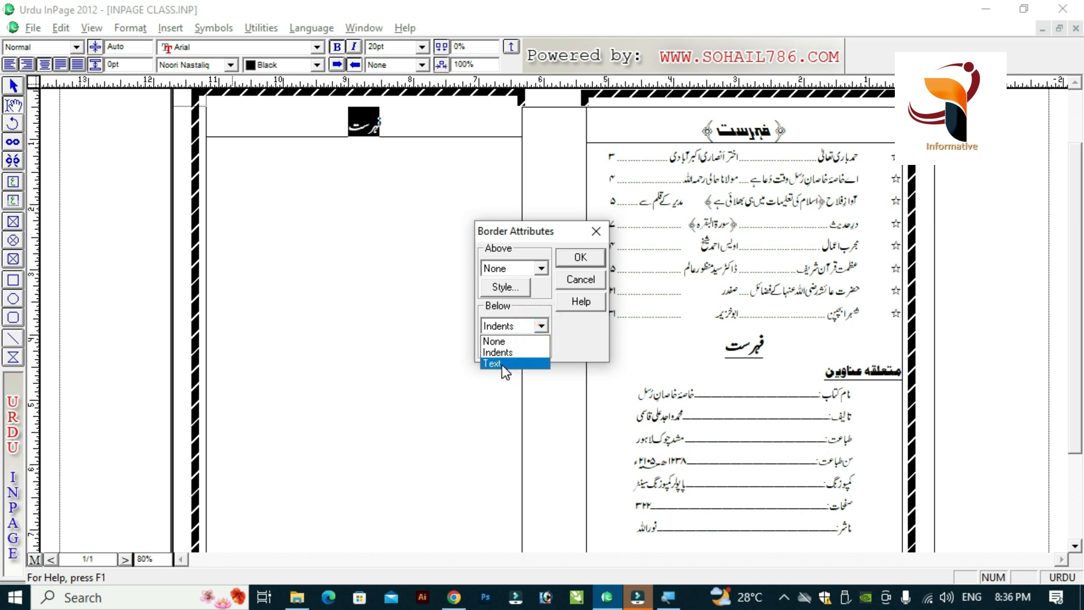
left_click(503, 364)
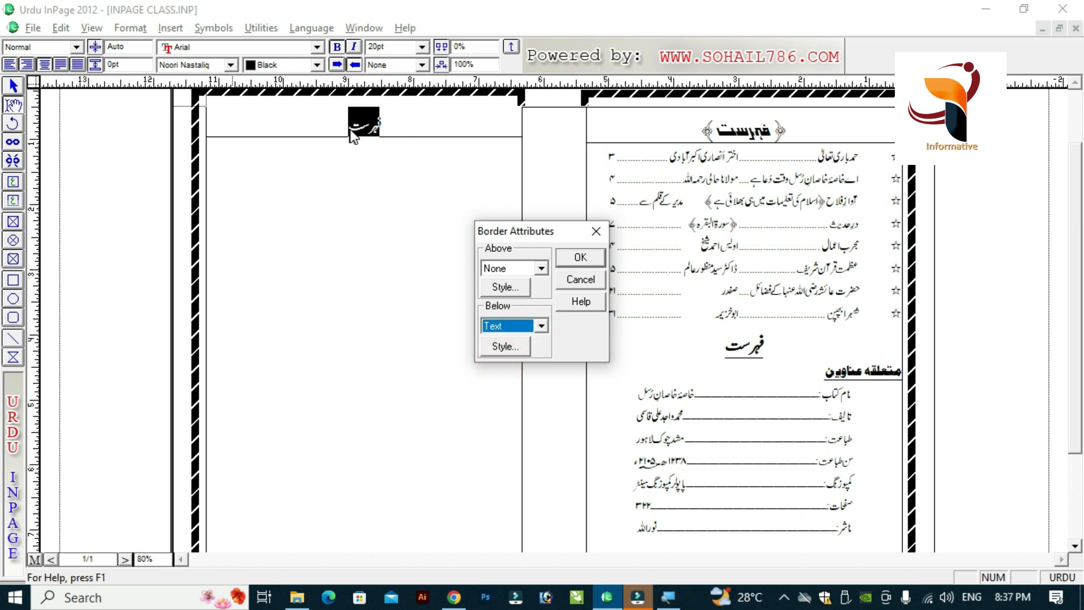
left_click(569, 259)
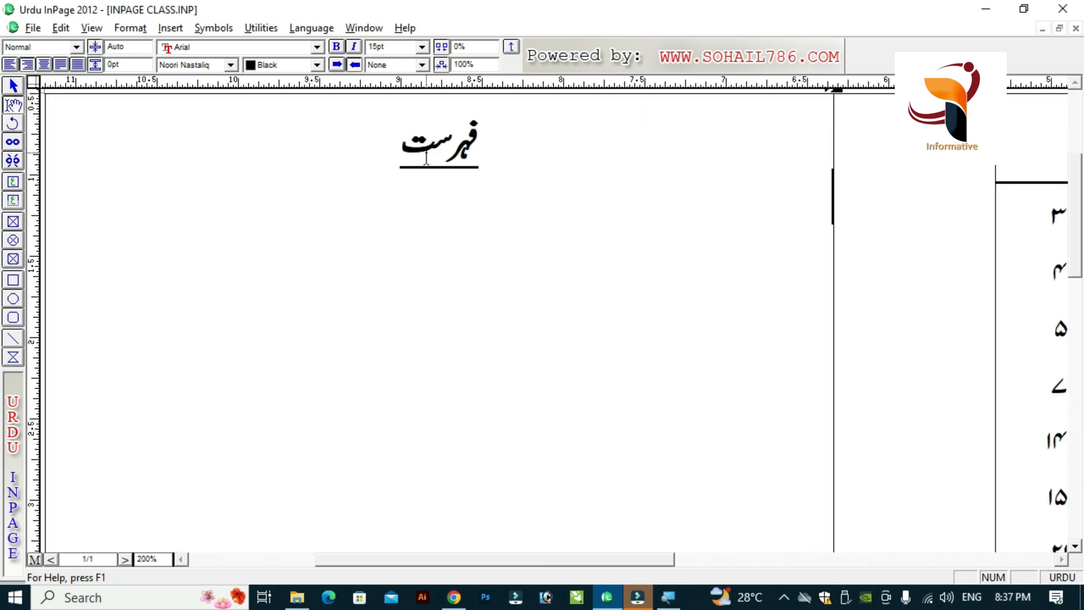
- Inspect the heading's text-width border up close and review its Above and Below border options without changing them
left_click(474, 153)
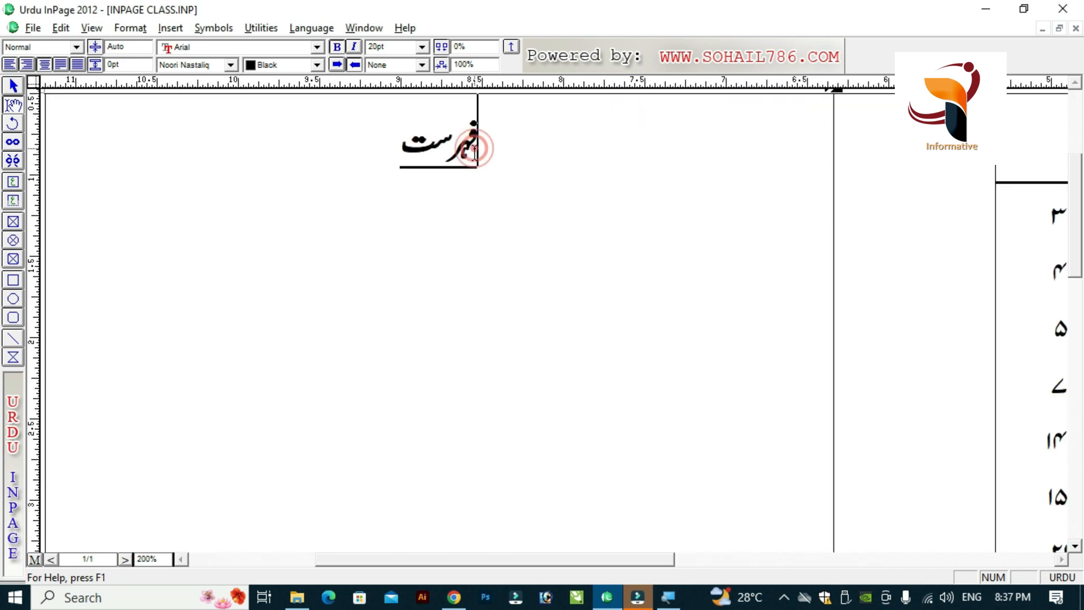
double_click(475, 149)
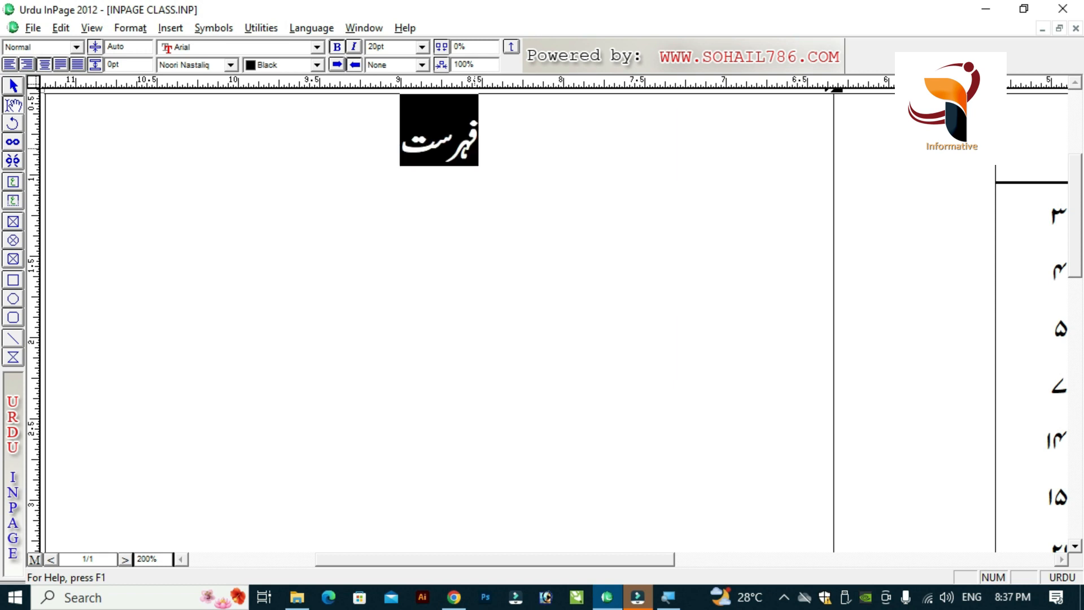
left_click(474, 153)
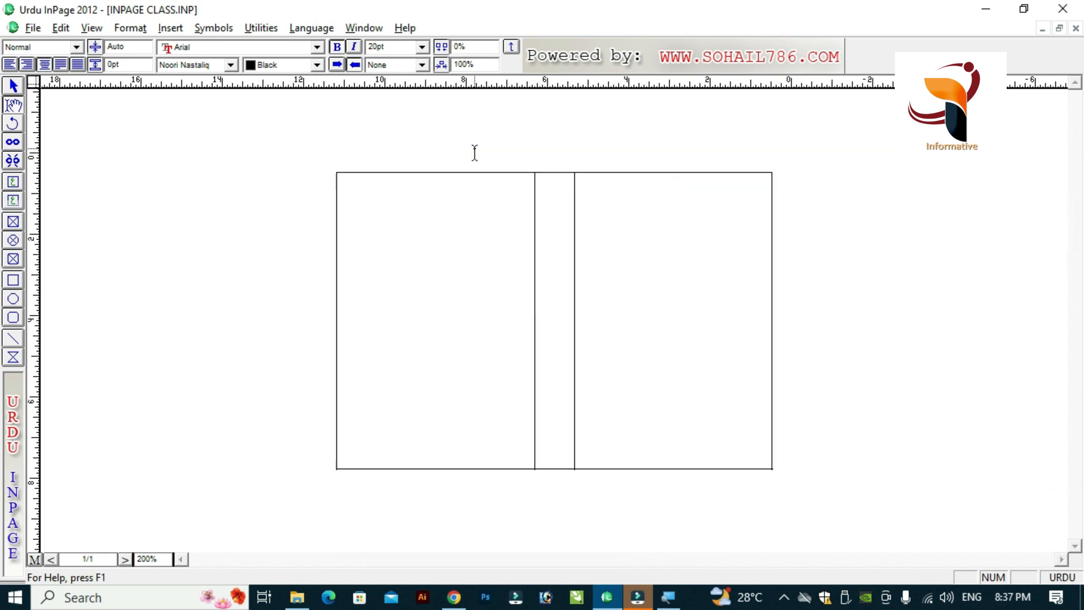
key("F6")
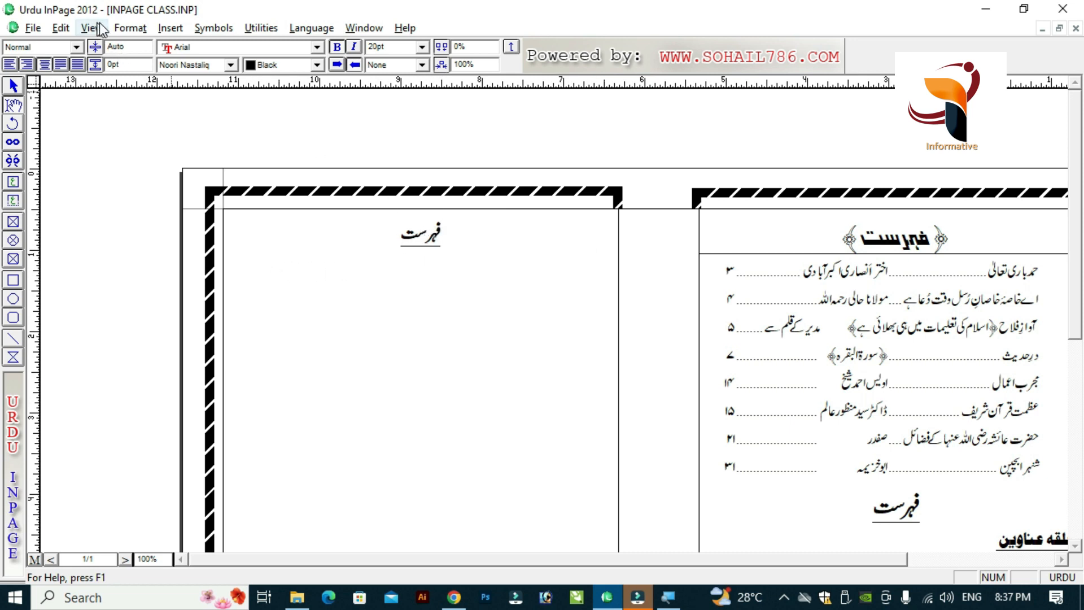
left_click(130, 27)
left_click(158, 102)
left_click(541, 326)
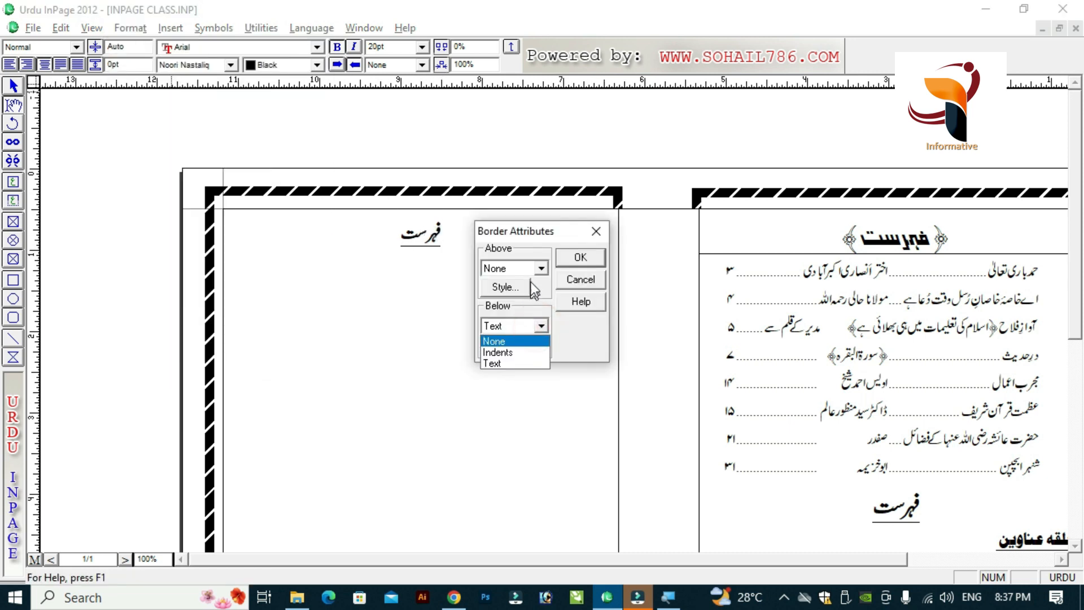
left_click(541, 269)
left_click(541, 269)
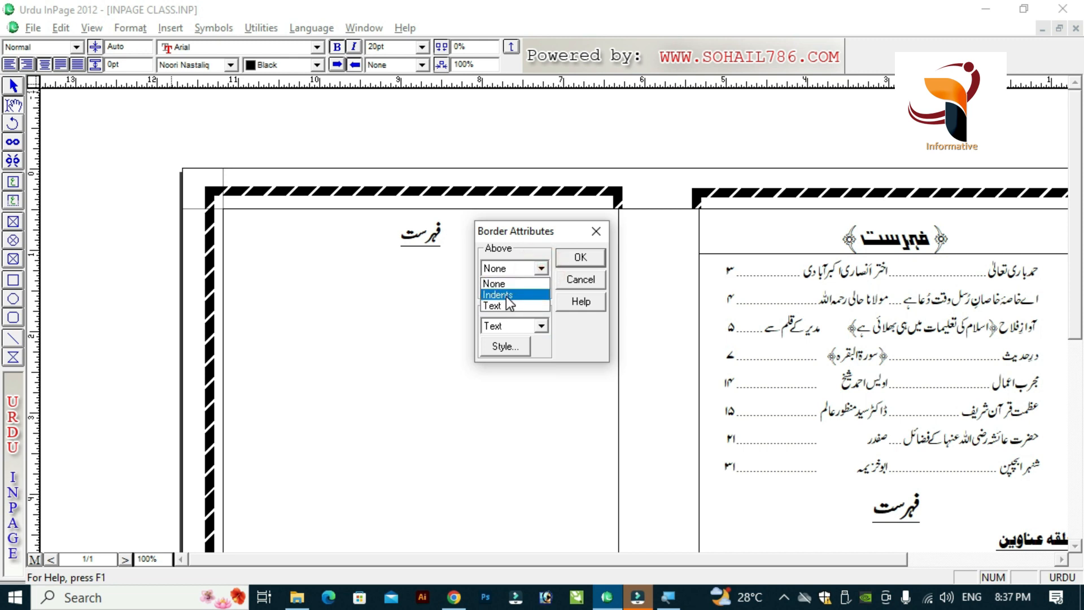
left_click(571, 279)
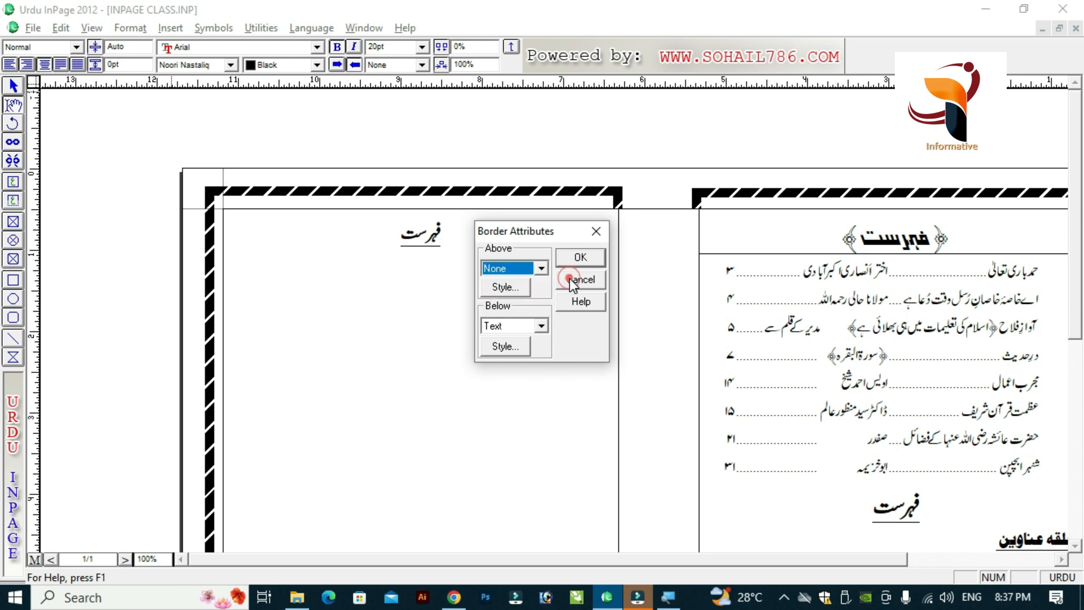
left_click(570, 279)
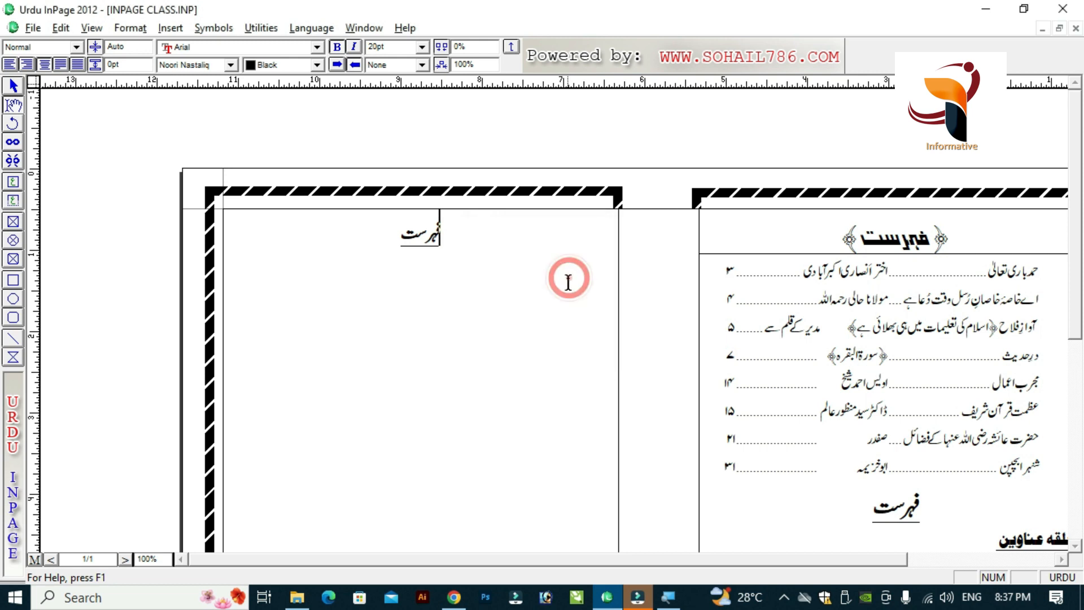
- Insert three blank lines above the فہرست heading and remove them again
left_click(461, 231)
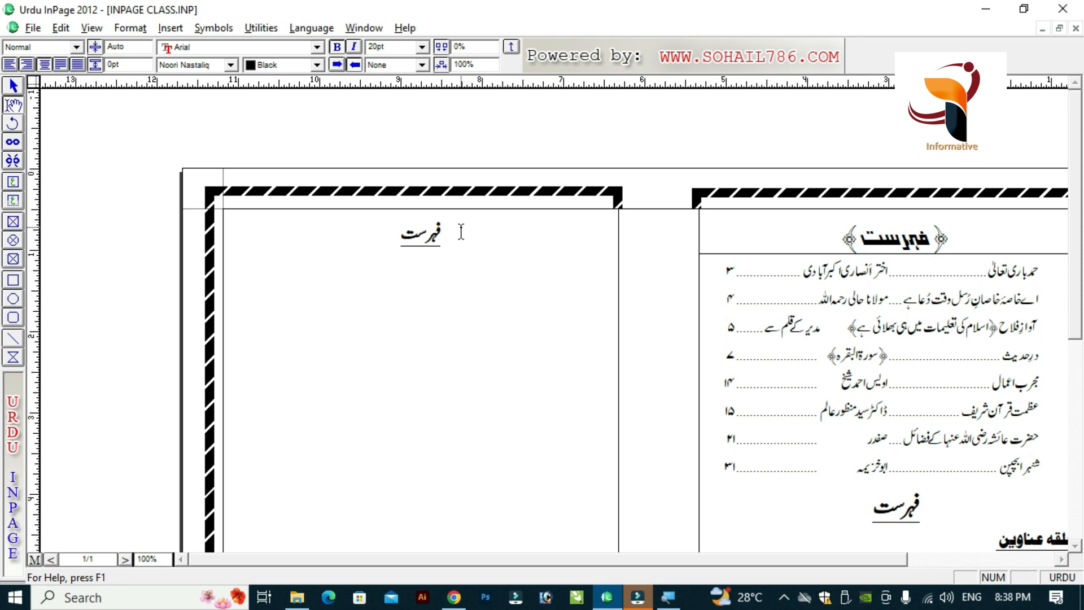
key("Return")
key("Return")
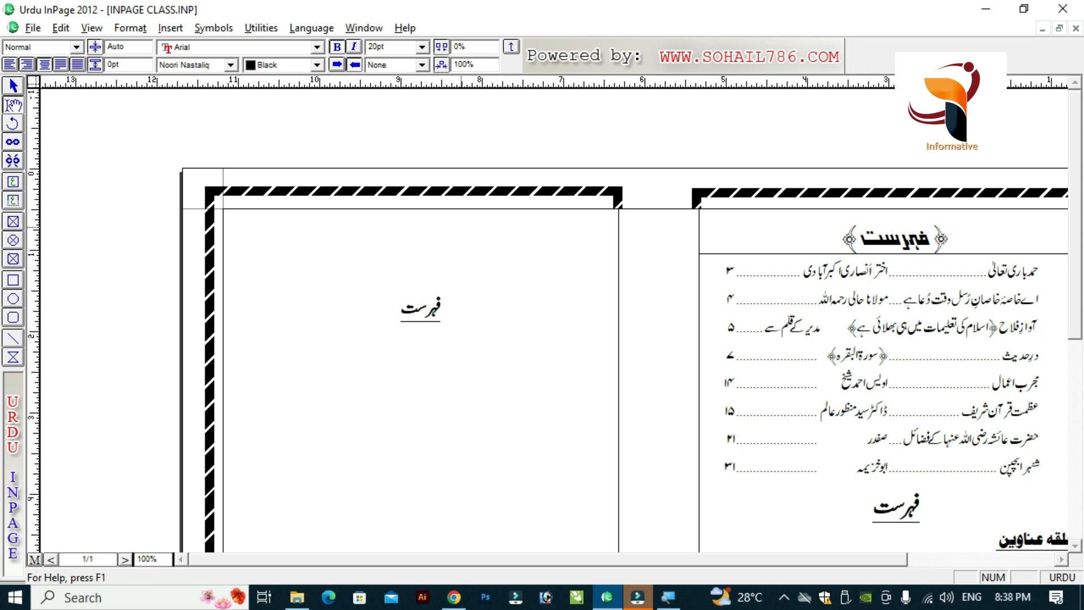
key("Return")
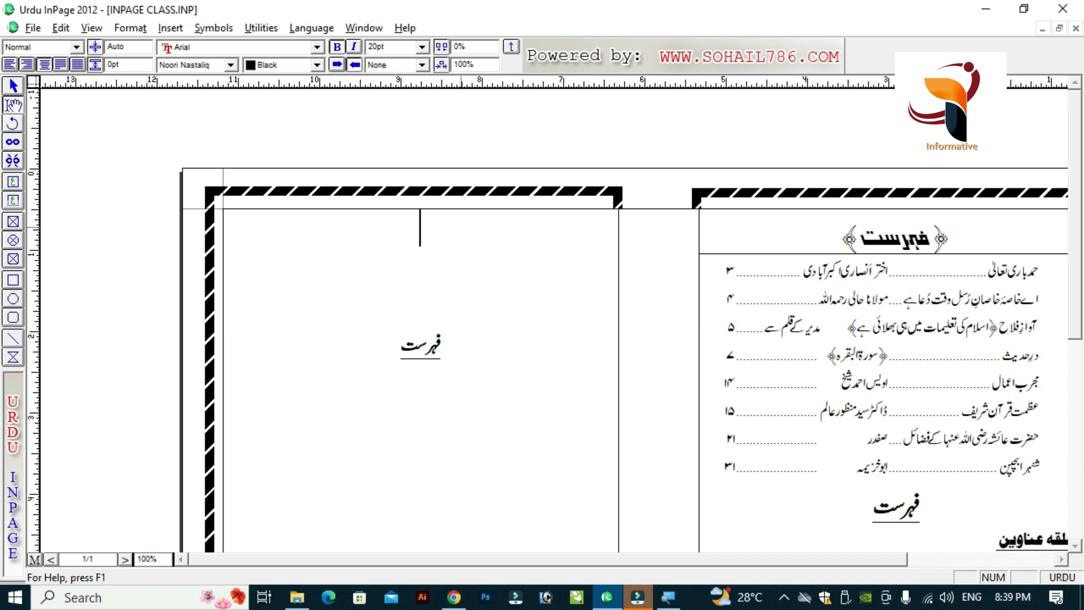
key("BackSpace")
key("BackSpace")
key("BackSpace")
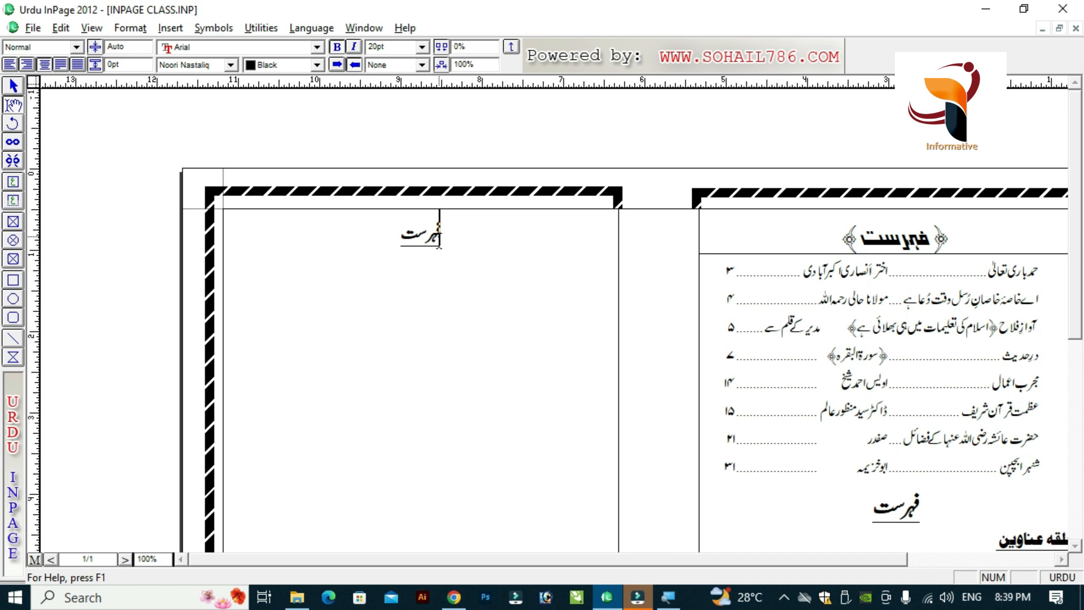
- Look through the underline styles available for the فہرست heading and keep None
left_click(422, 66)
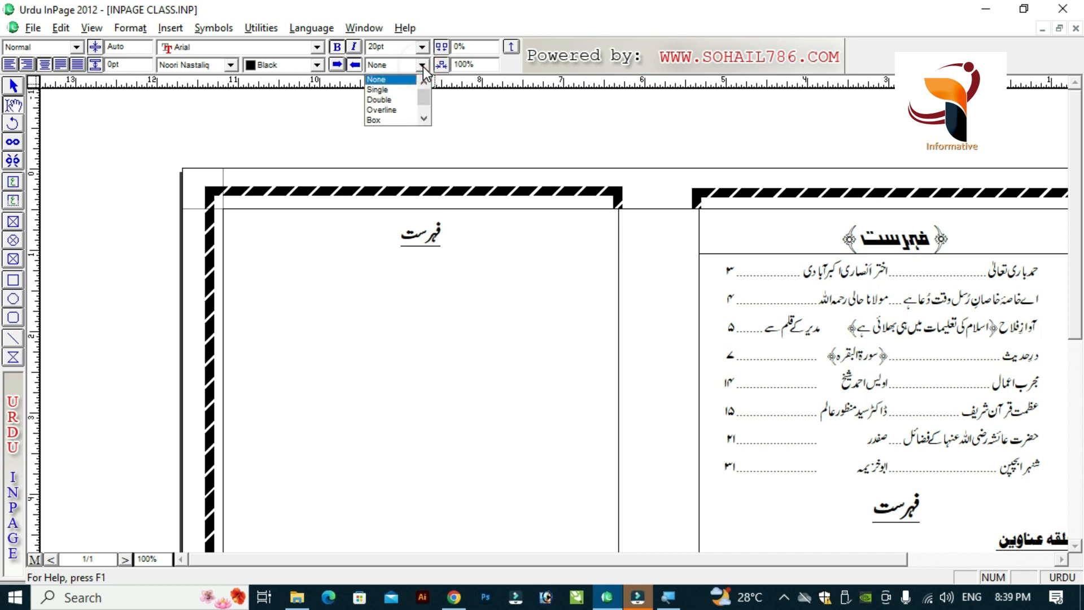
left_click(423, 66)
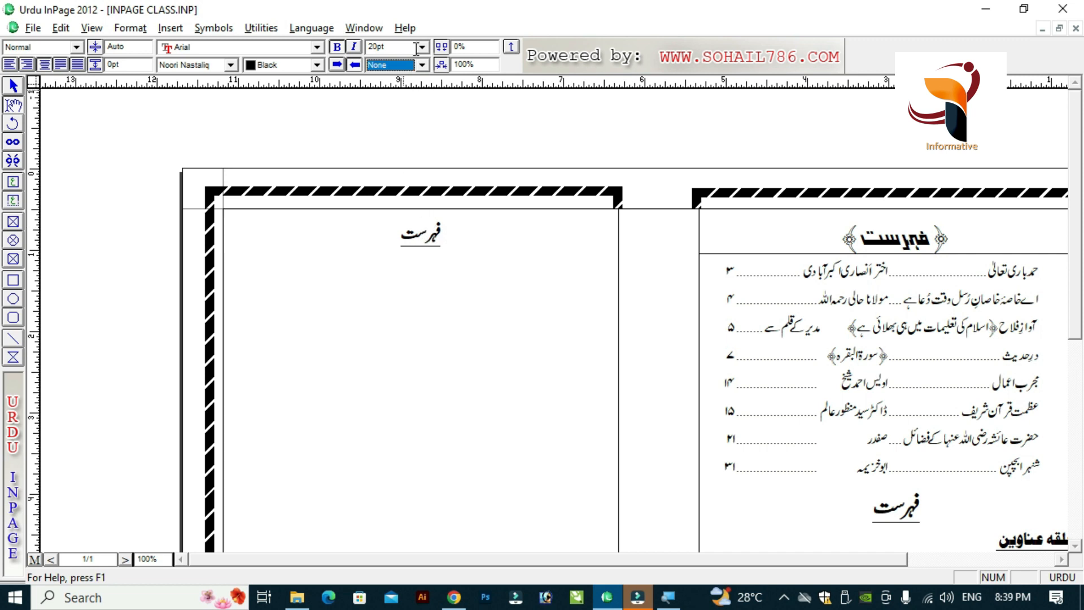
left_click(422, 65)
left_click(422, 66)
left_click(422, 232)
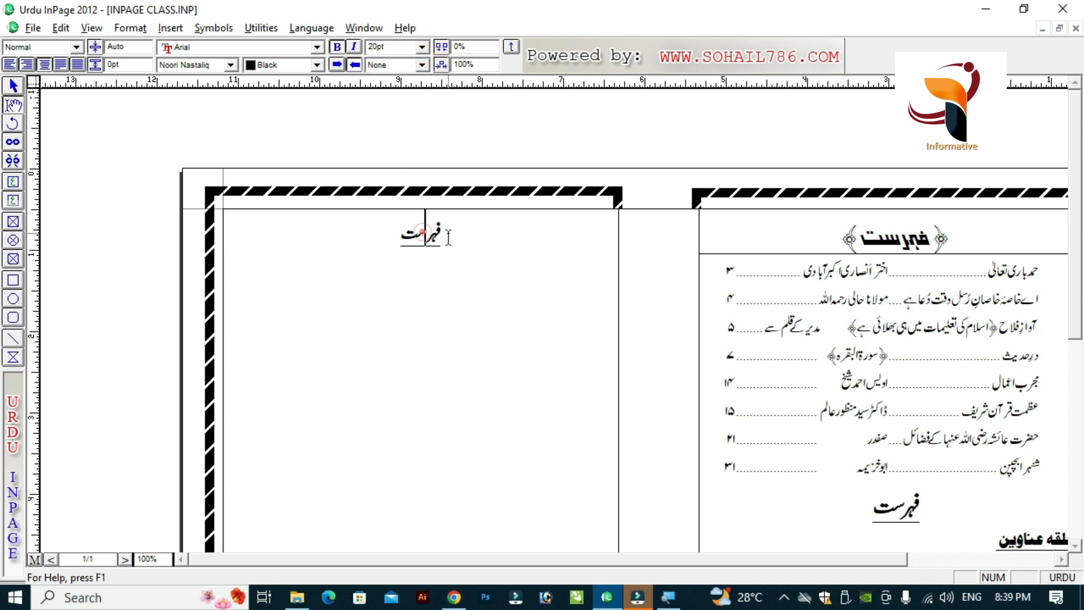
left_click_drag(448, 233, 409, 237)
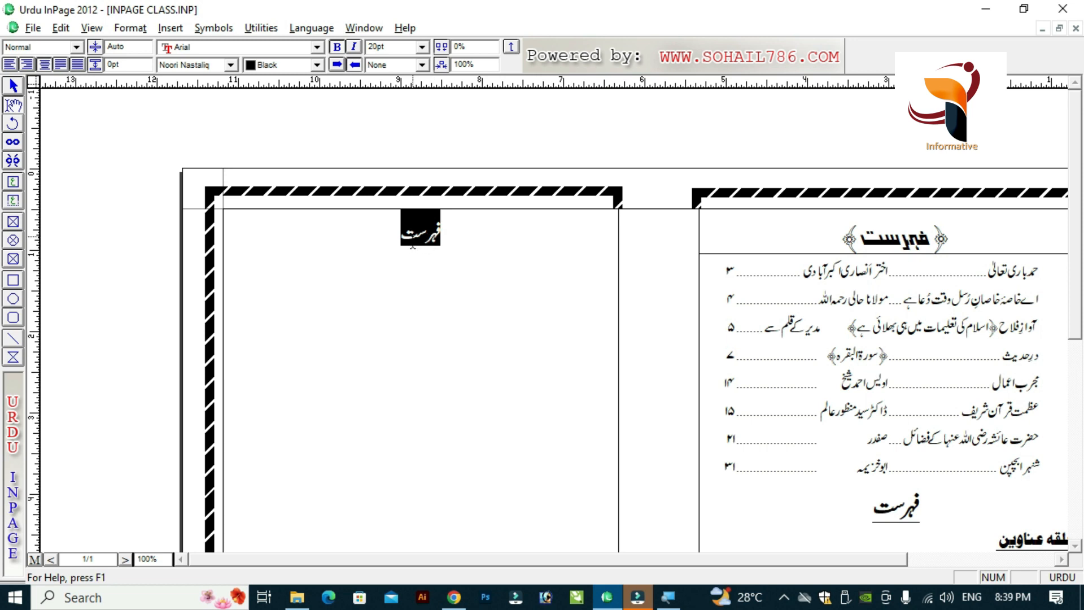
left_click(416, 235)
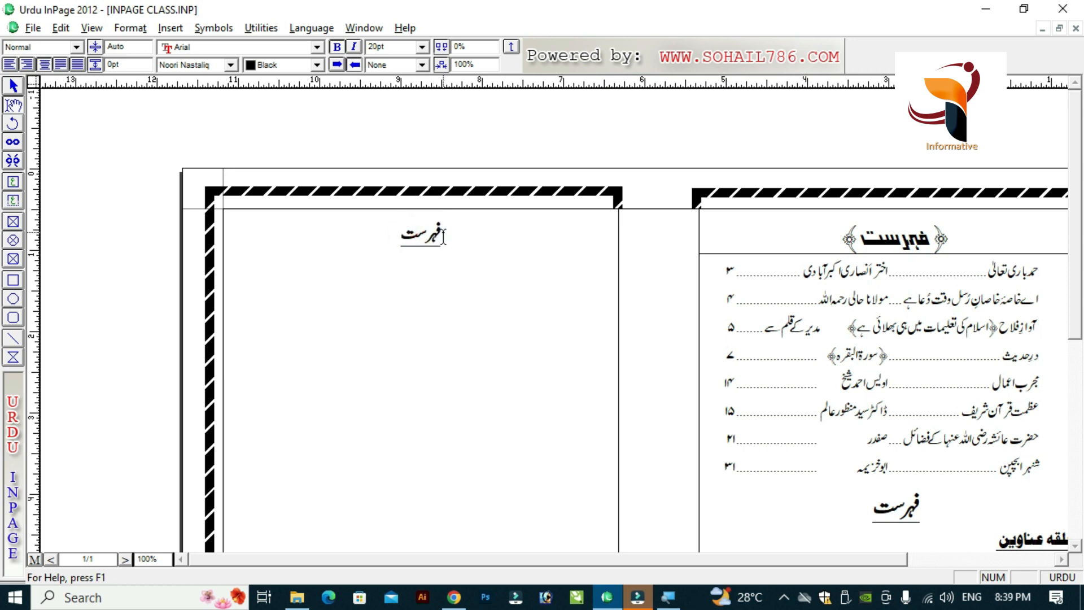
left_click(437, 233)
left_click(130, 27)
key("Escape")
left_click(454, 242)
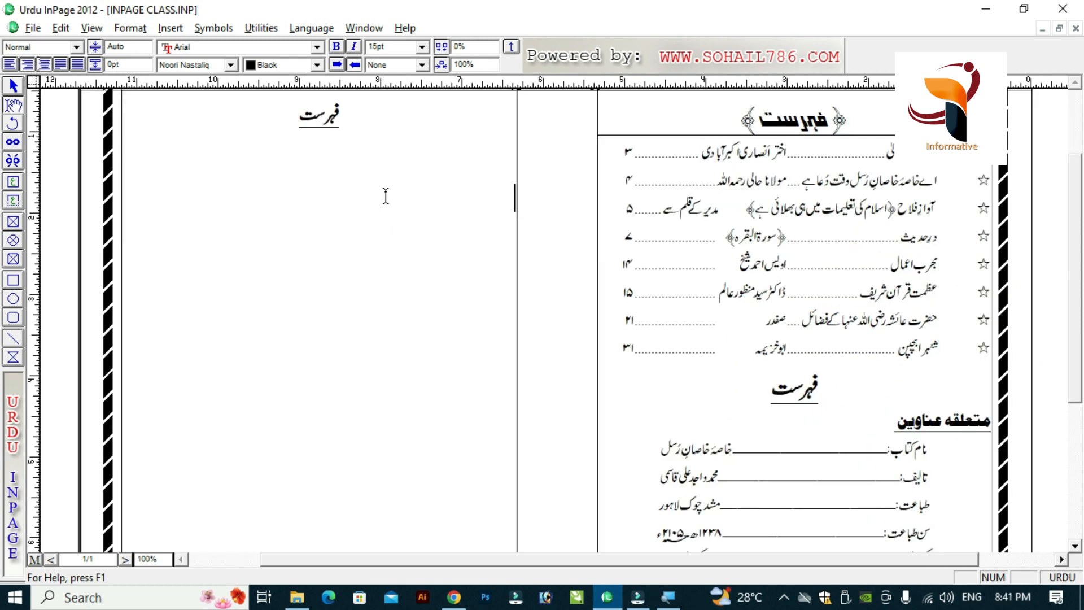
- Examine the solid leader lines between labels and values in the book details list on the finished page
left_click(386, 196)
left_click_drag(833, 378, 667, 549)
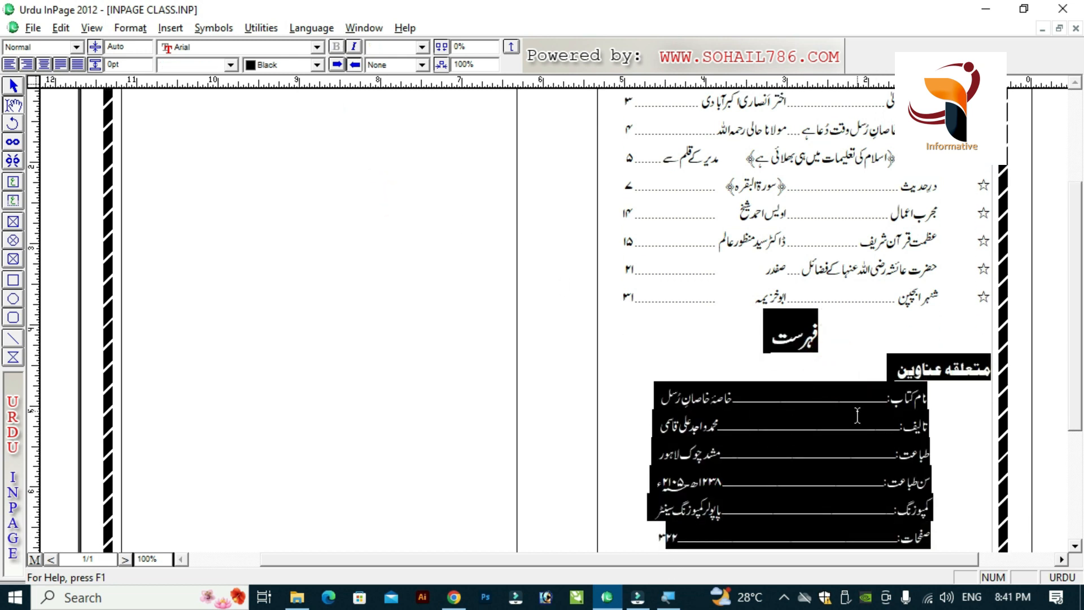
left_click(944, 407)
left_click(855, 397)
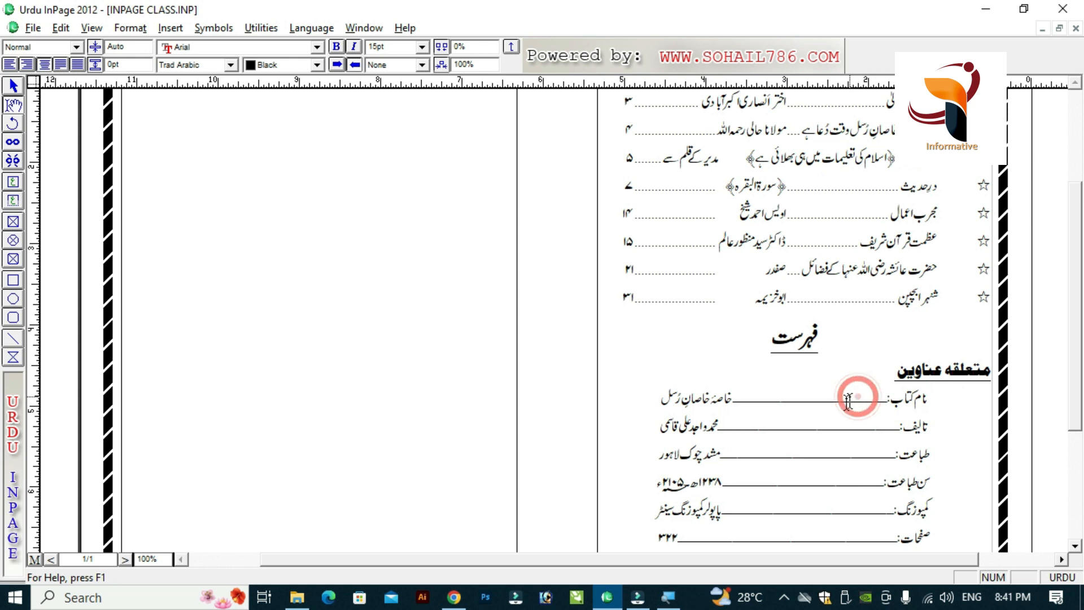
left_click(820, 427)
left_click(819, 454)
left_click(794, 515)
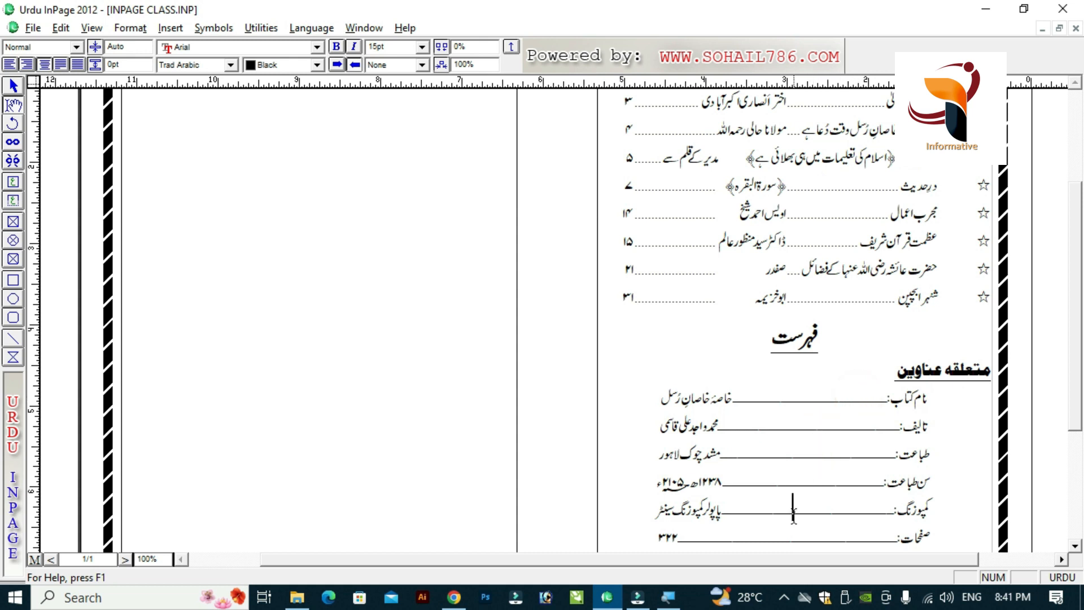
left_click(794, 538)
left_click(795, 401)
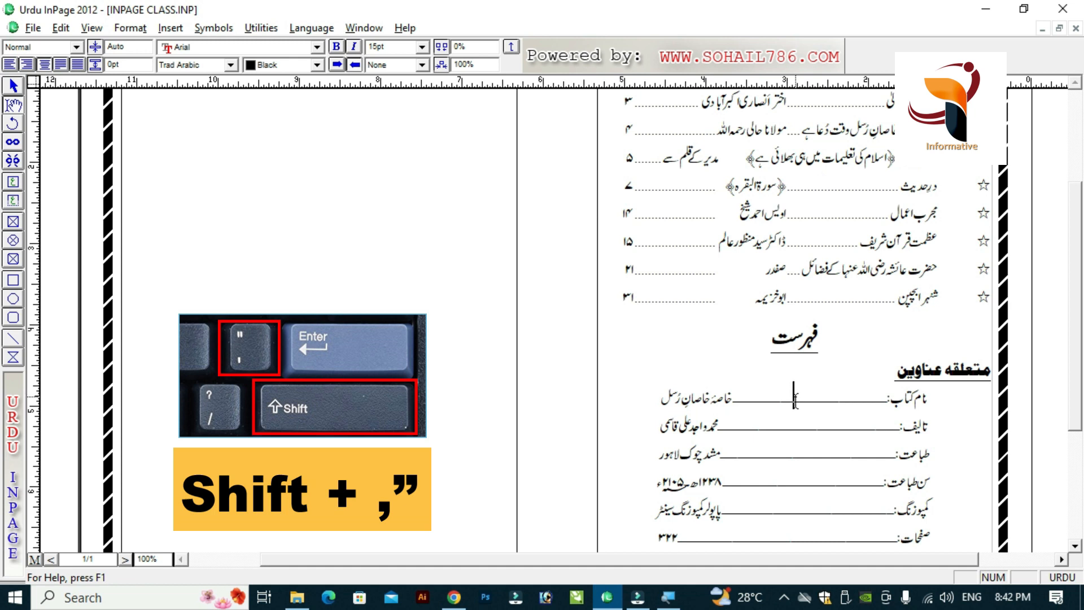
left_click(798, 404)
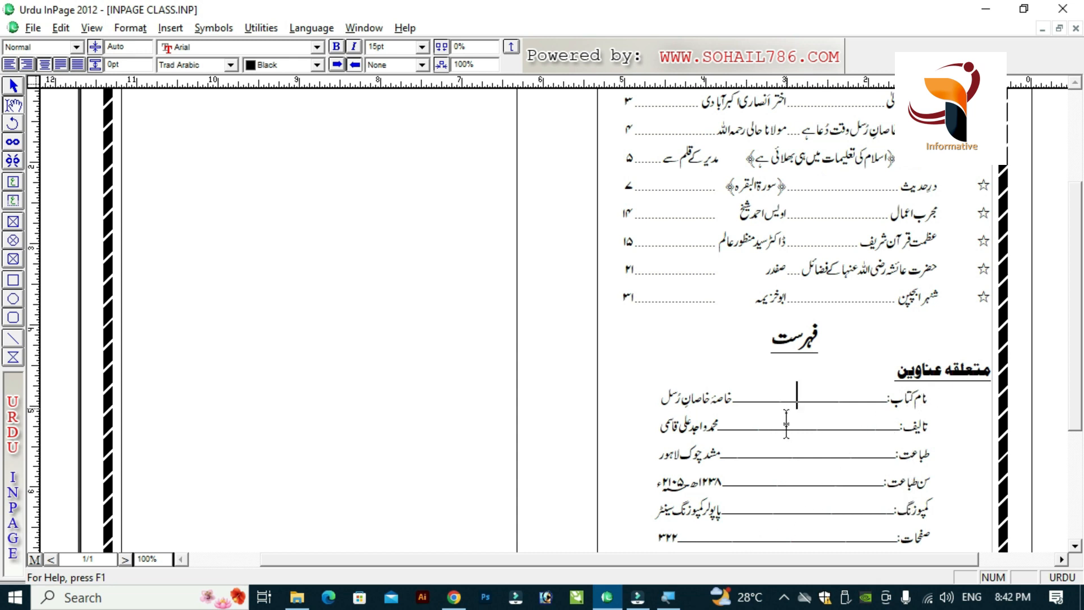
mouse_move(808, 398)
left_mouse_down()
mouse_move(806, 511)
mouse_move(768, 508)
mouse_move(802, 398)
left_mouse_up()
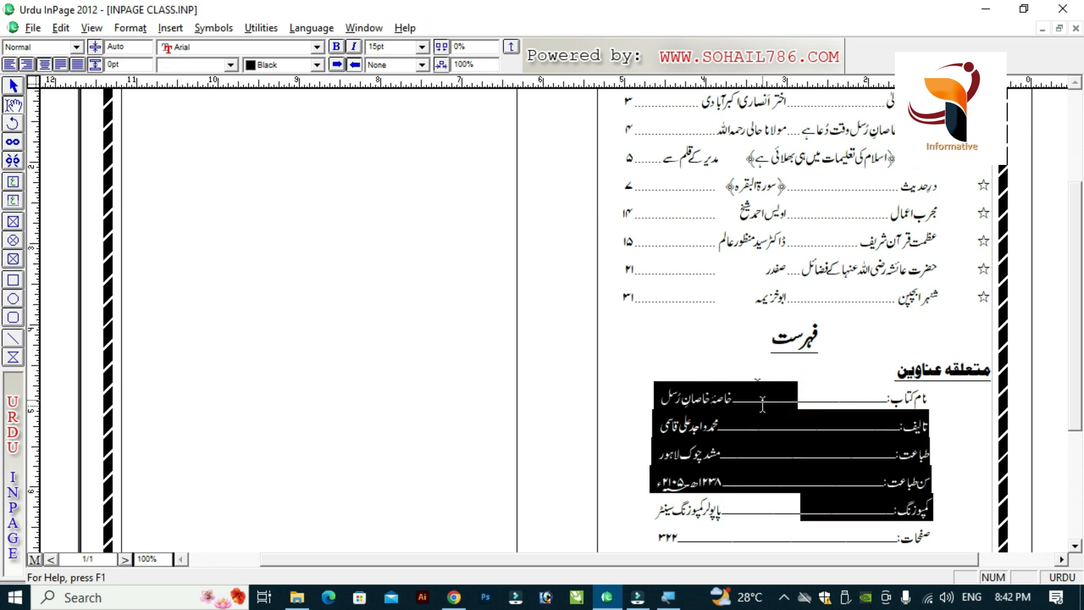
- Examine the dotted leaders in the starred contents list and compare them with the solid lines in the book details list
left_click_drag(685, 263, 683, 186)
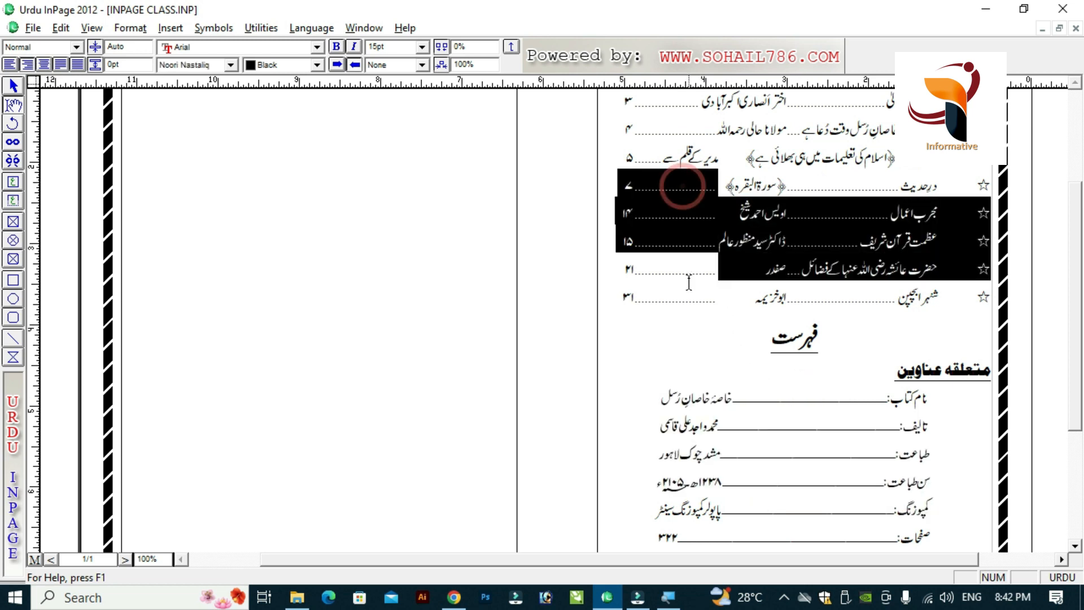
left_click(697, 216)
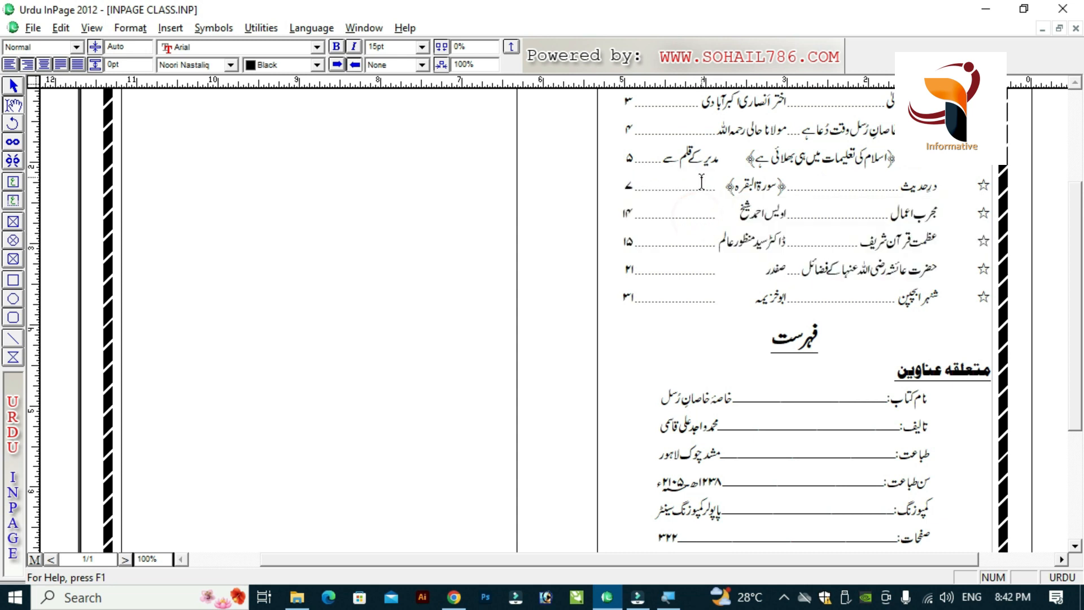
right_click(736, 215)
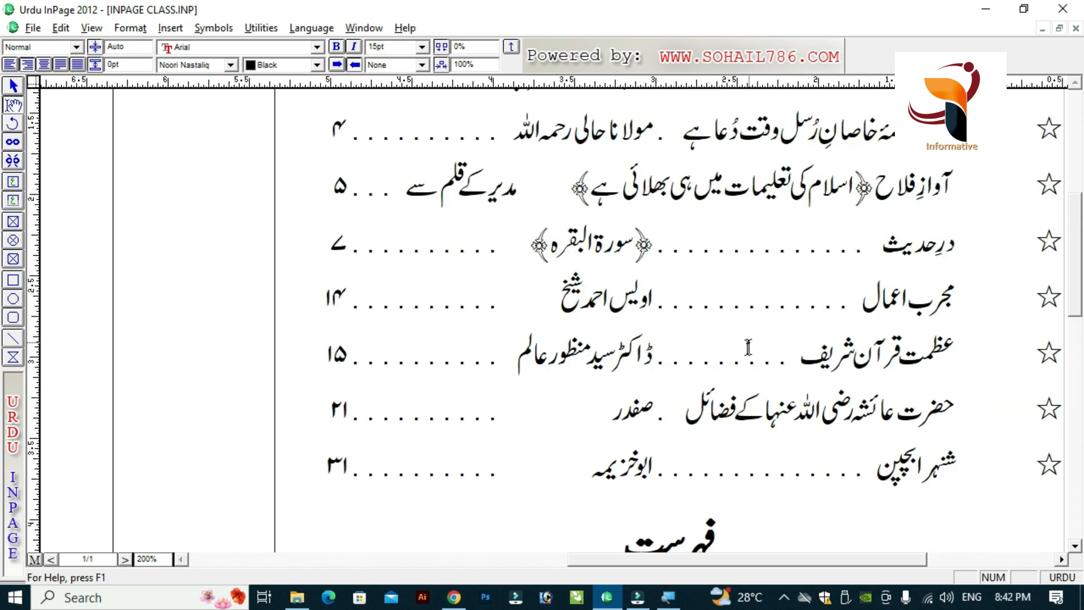
double_click(659, 361)
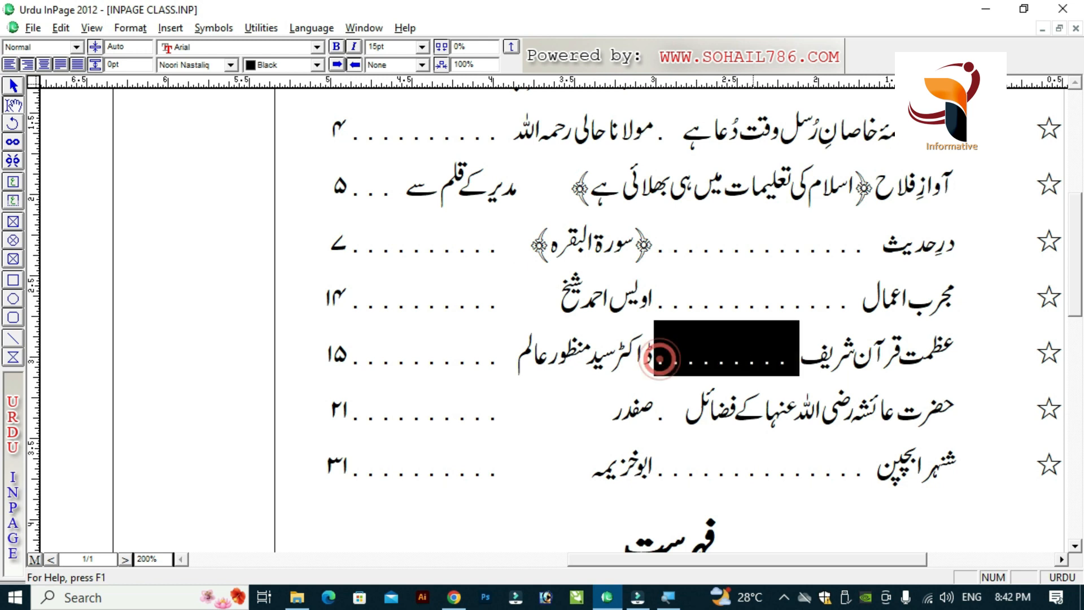
left_click(719, 302)
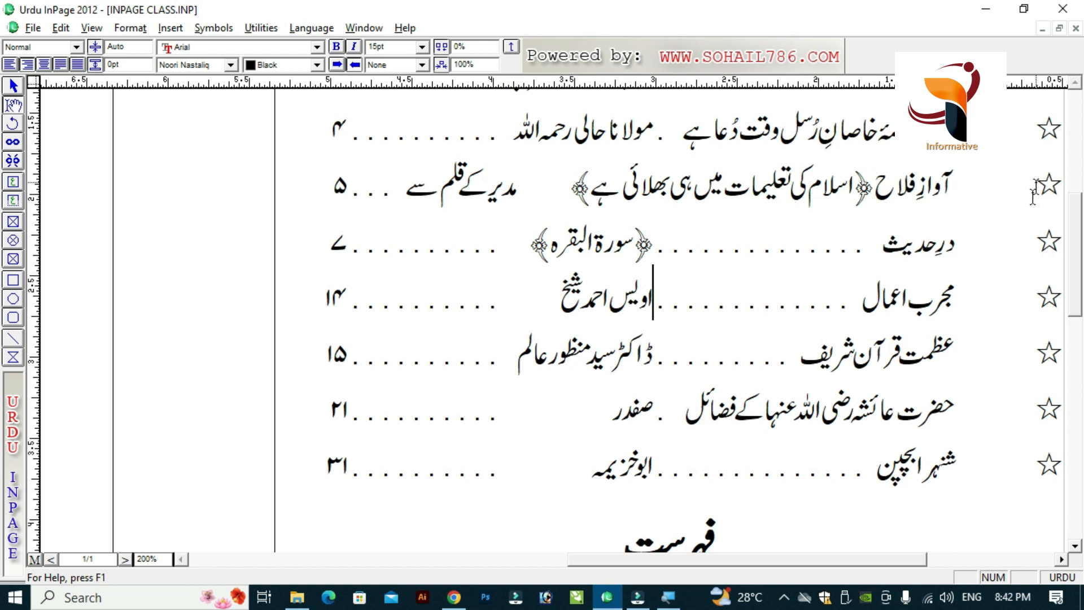
left_click(738, 394)
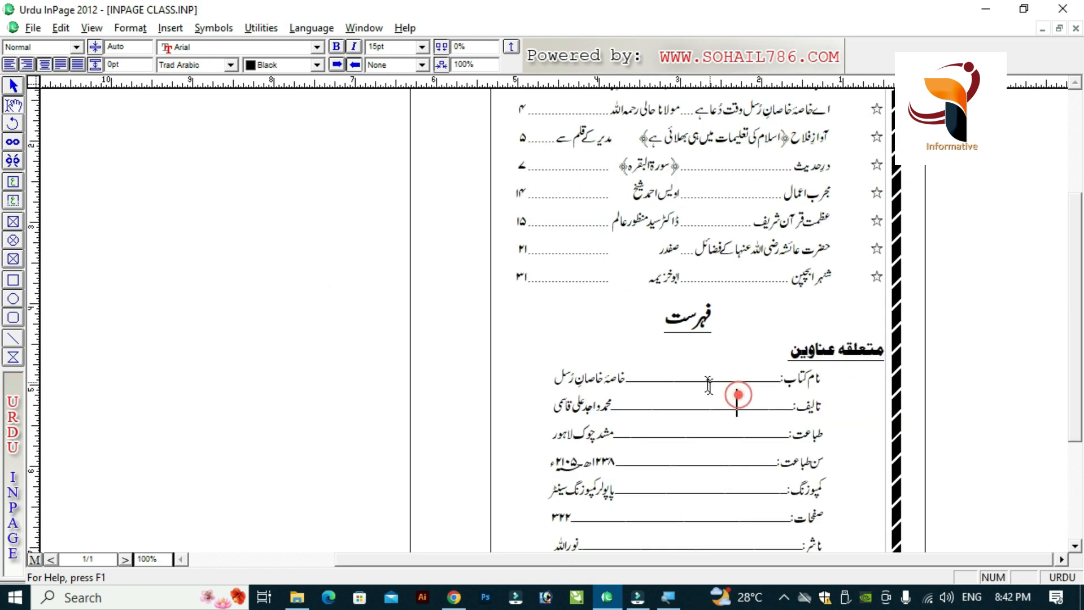
- Check which font the solid leader lines in the book details list use
left_click(705, 378)
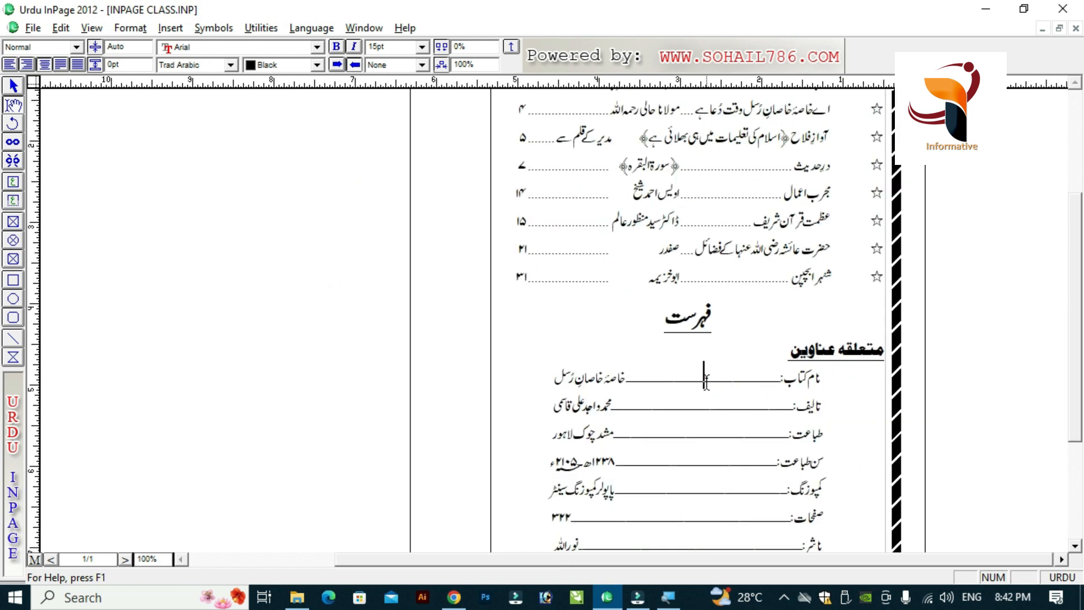
left_click_drag(770, 373, 610, 490)
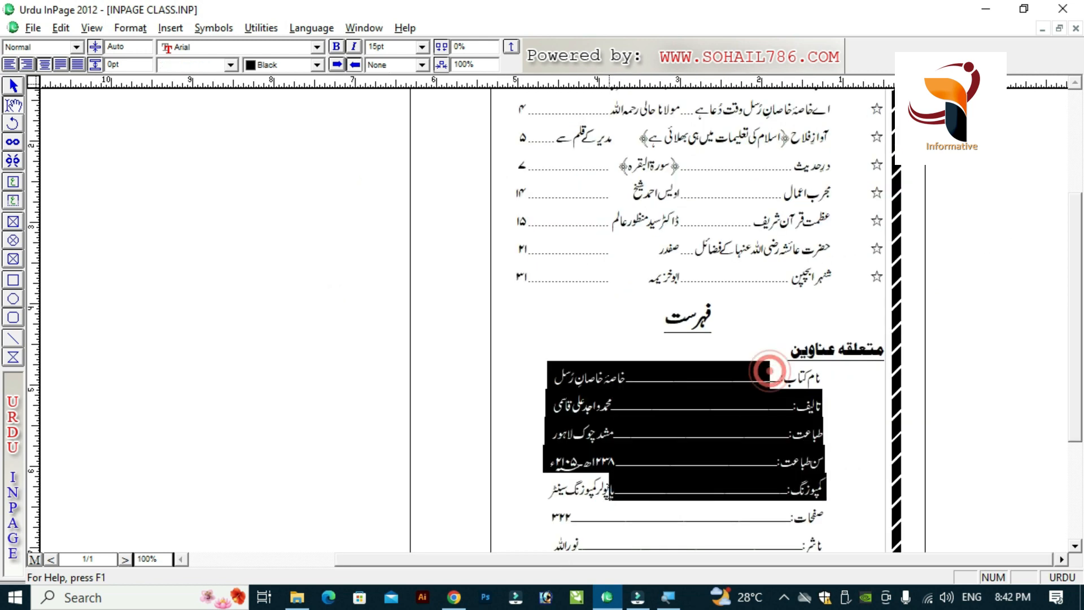
left_click(665, 409)
- On the empty page, write a نام کتاب: line with the title خاصۂ خاصانِ رُسل and below it a تالیف: line with the author's name
left_click(180, 559)
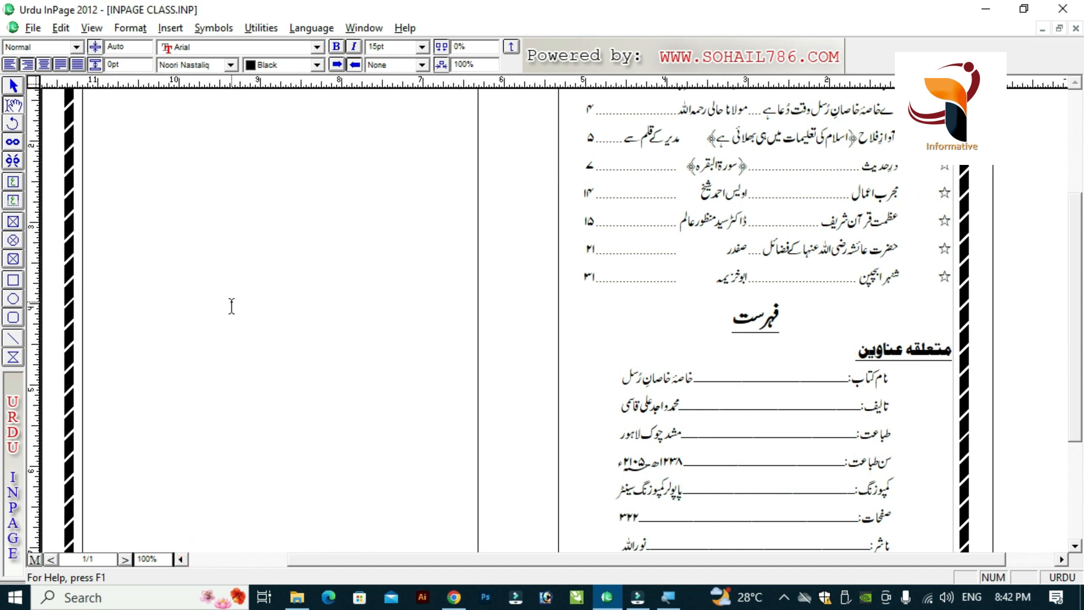
type("نام کتاب:")
type("خاصۂ خاصانِ رُسل")
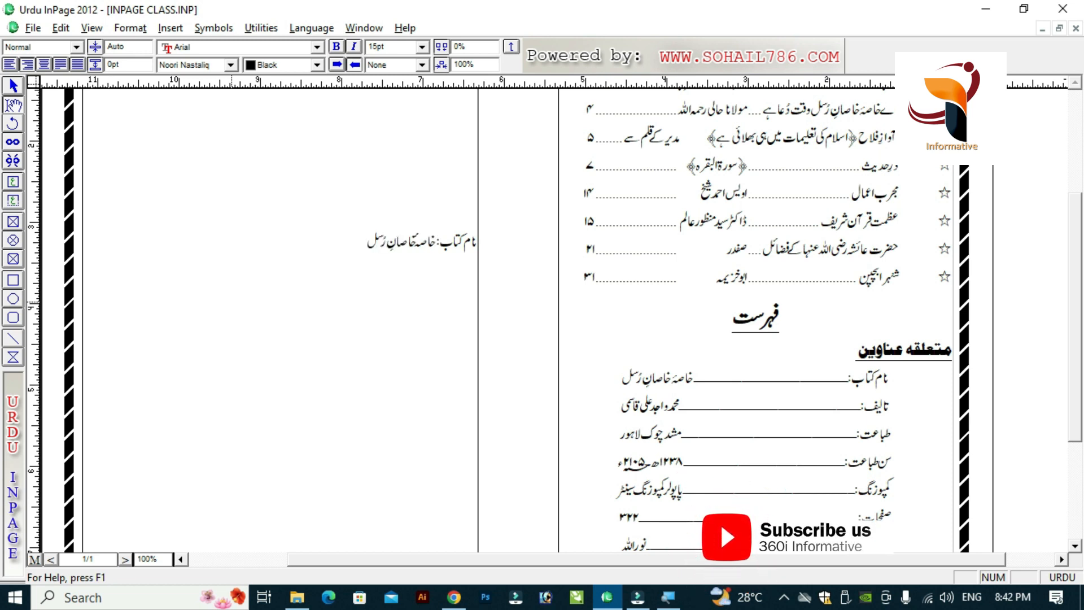
key("Return")
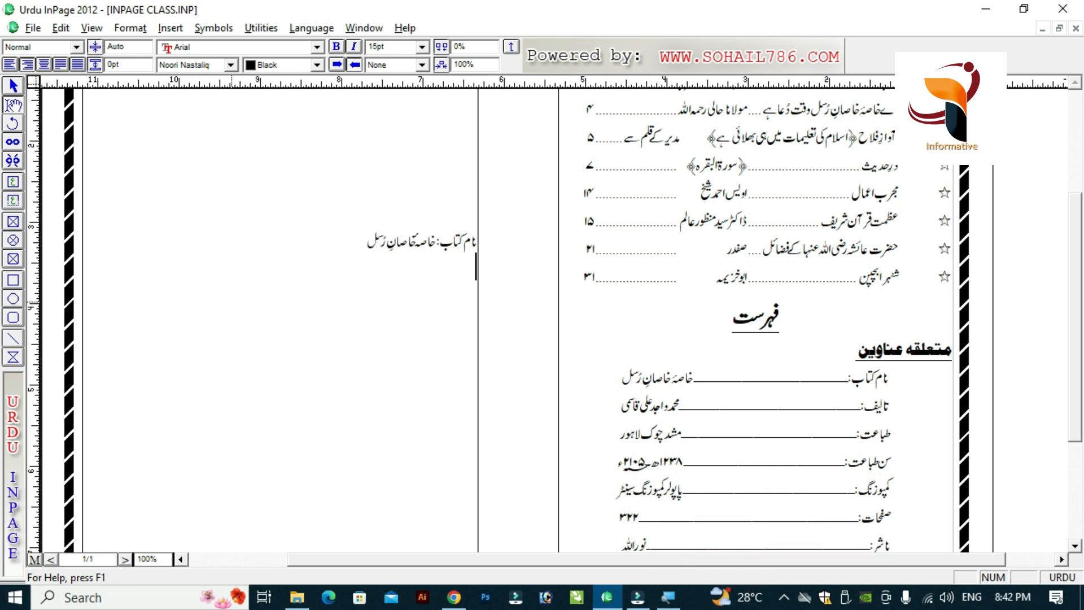
type("تالیف:محمد واجد علی قاسم")
key("BackSpace")
key("BackSpace")
key("BackSpace")
type("سمی")
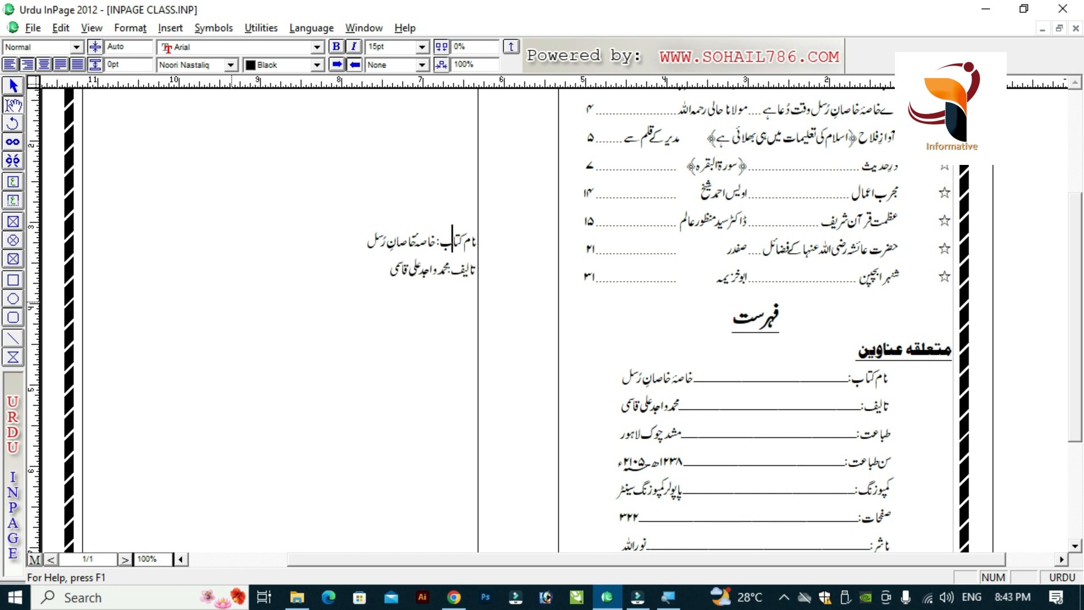
- Centre the نام کتاب and تالیف lines on the page
key("Left")
key("ctrl+a")
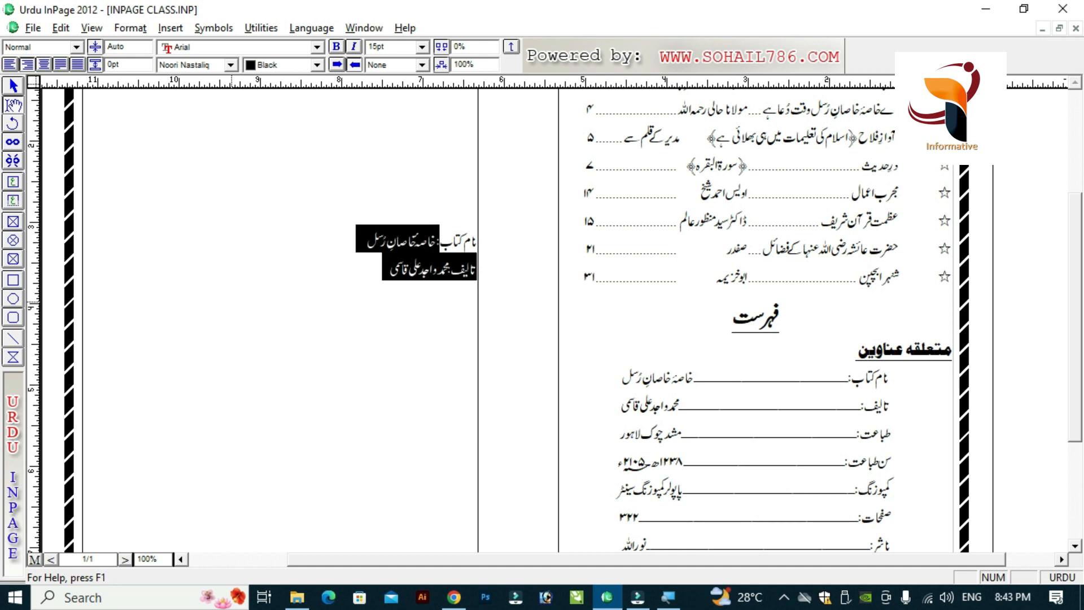
key("ctrl+alt+c")
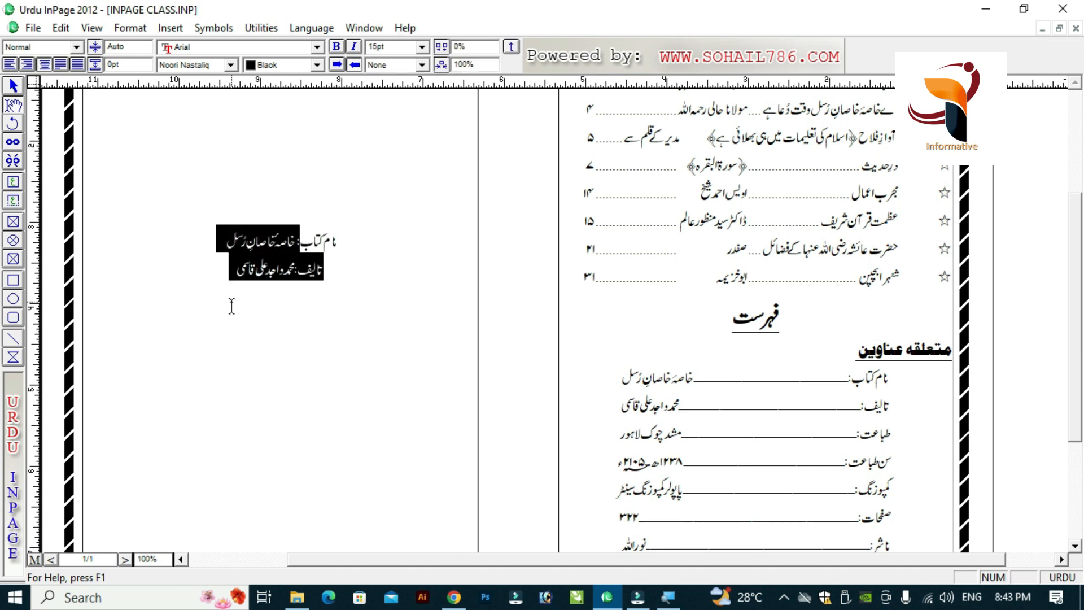
key("Right")
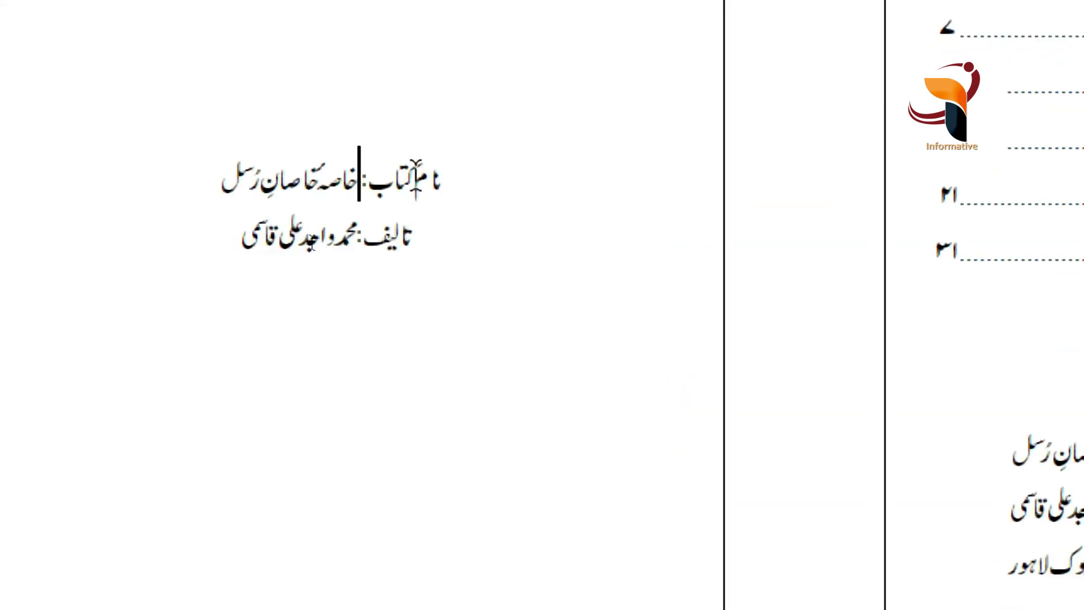
- Insert the letter ک between the نام کتاب: label and the book title and set its font to Trad Arabic
left_click(359, 184)
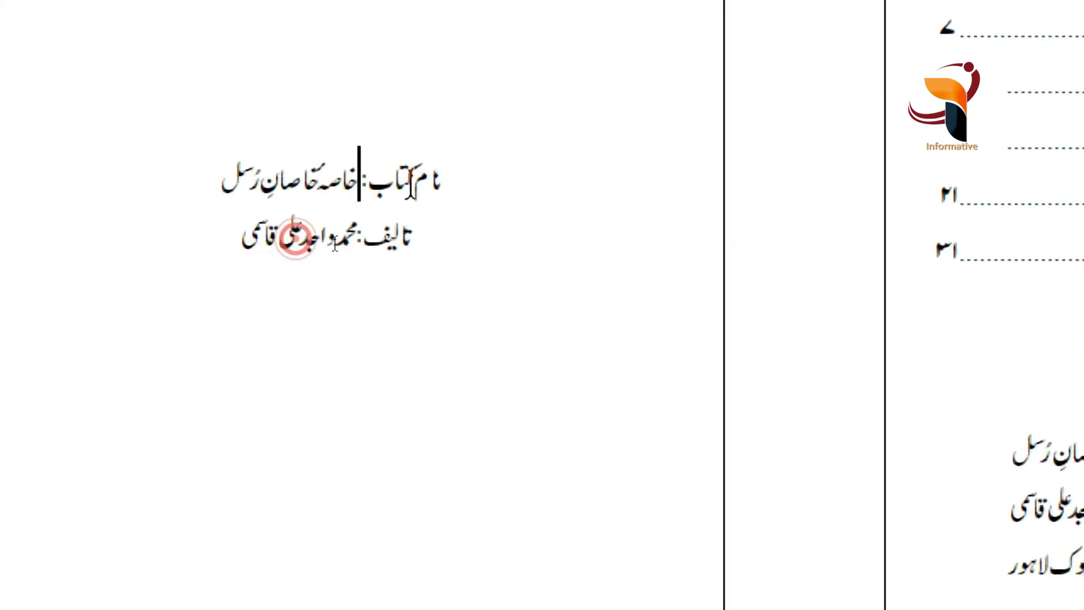
key("Right")
key("Left")
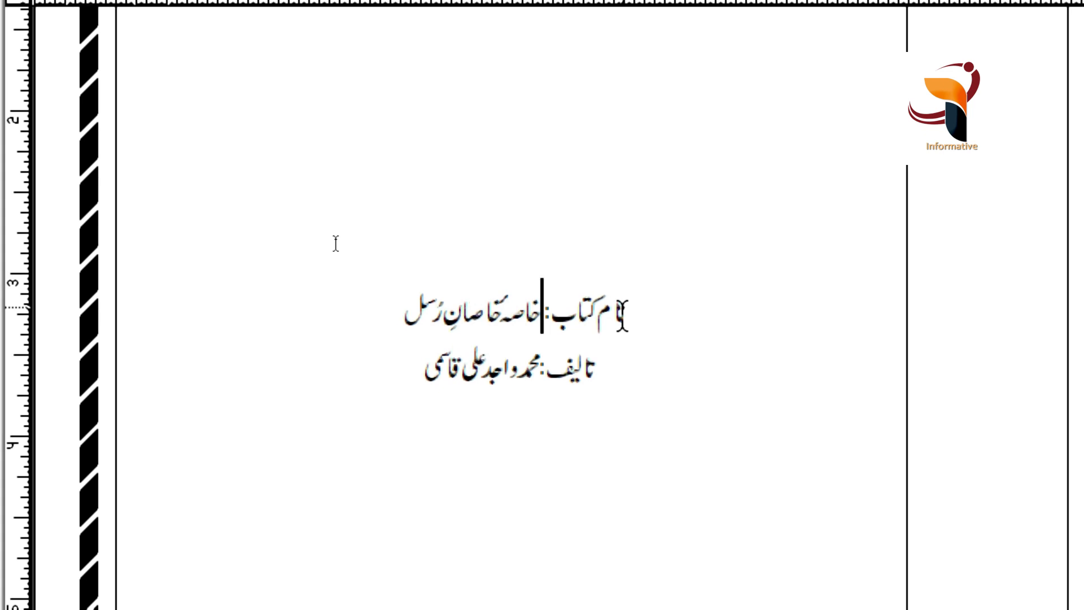
type("ک")
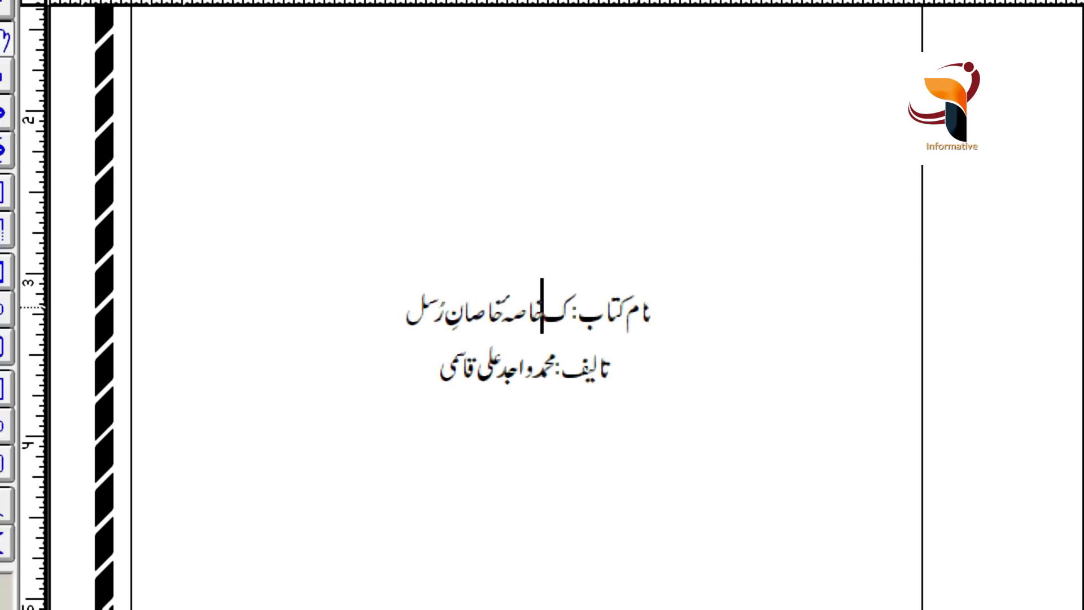
key("shift+Right")
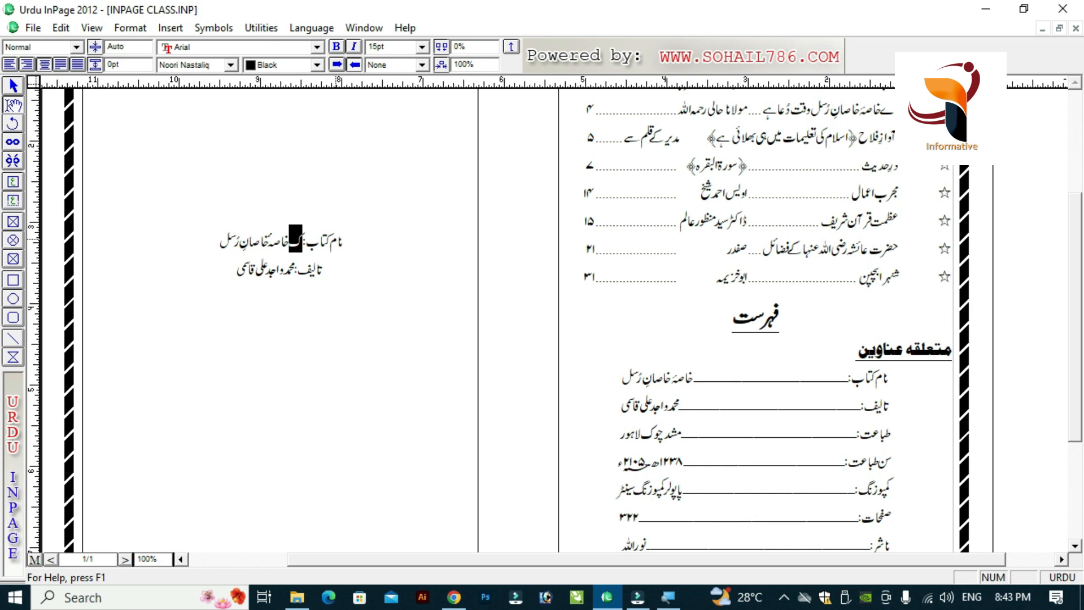
left_click(230, 65)
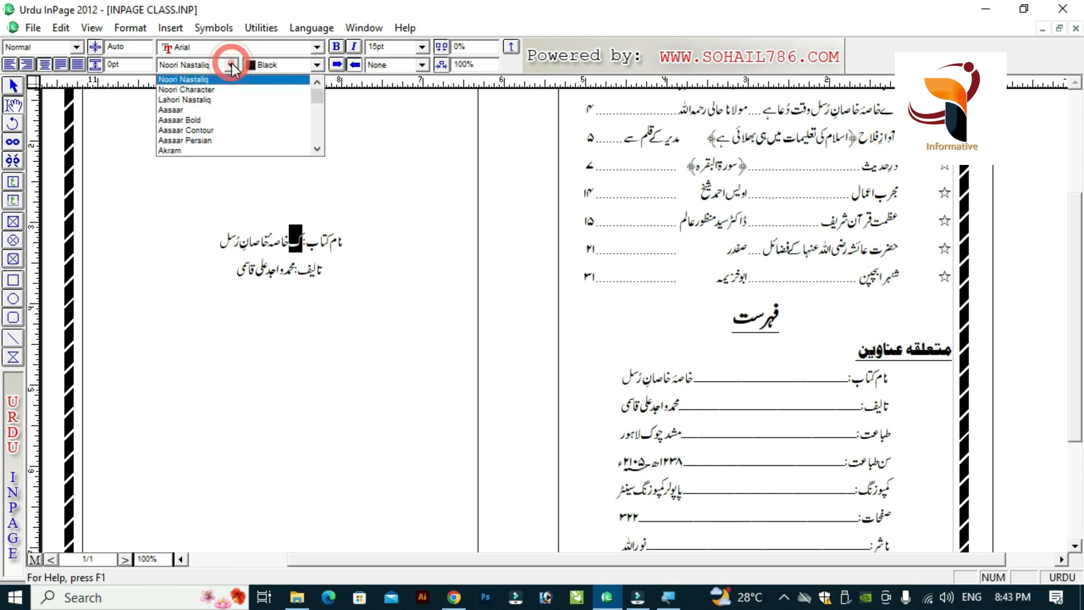
scroll(246, 148, "down", 15)
left_click(246, 148)
left_click(231, 65)
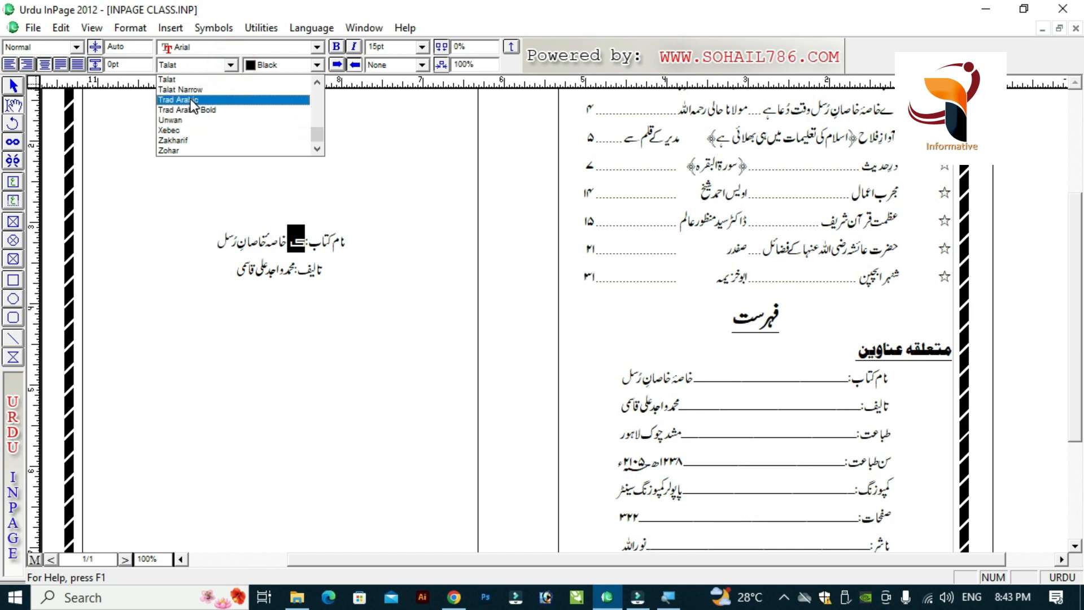
left_click(205, 100)
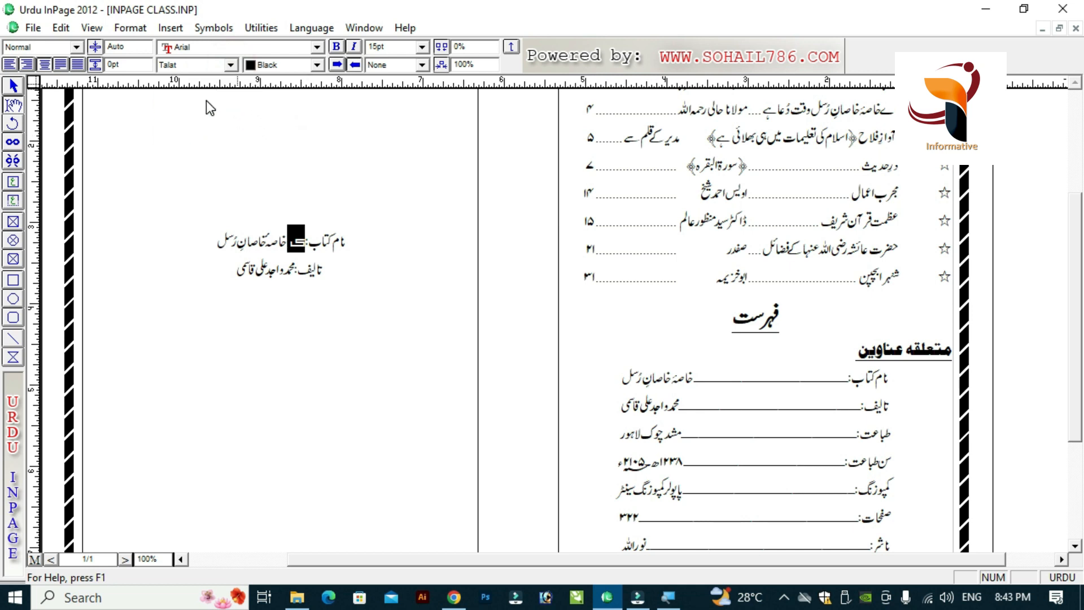
- Replace the ک placeholder with a long solid leader line between the نام کتاب: label and the title, declining Filter Keys
left_click(299, 234)
key("ctrl+2")
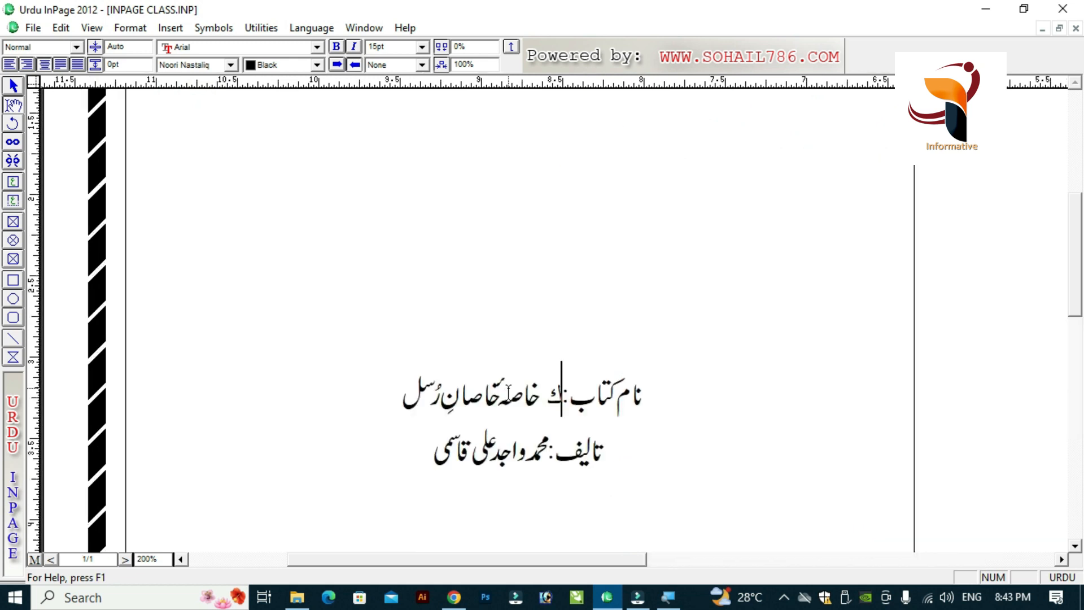
key("shift+Left")
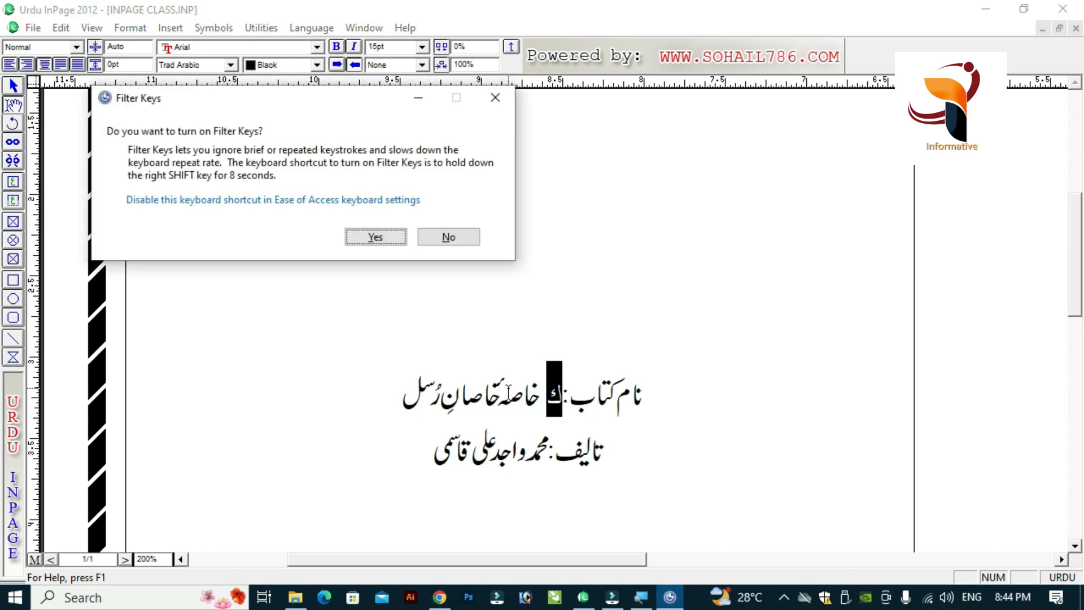
left_click(449, 237)
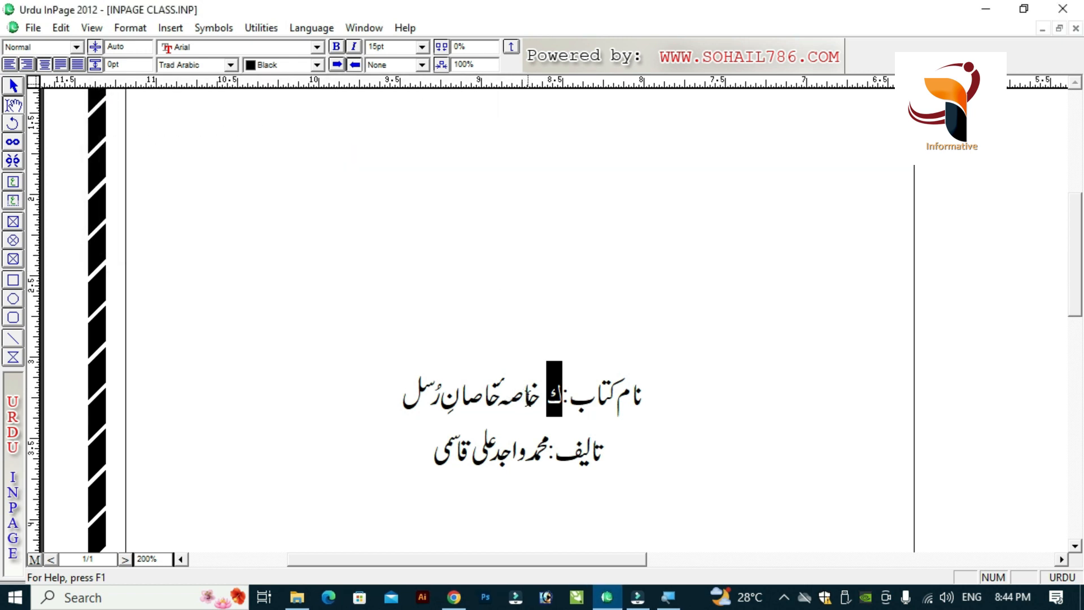
type("ــــــ")
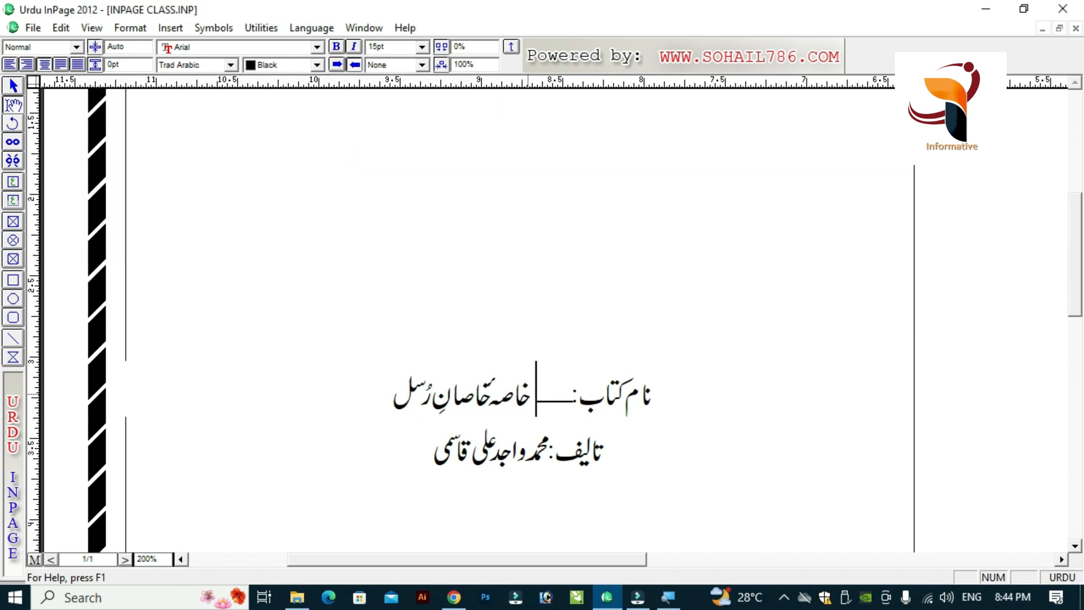
type("ــــــــــ ")
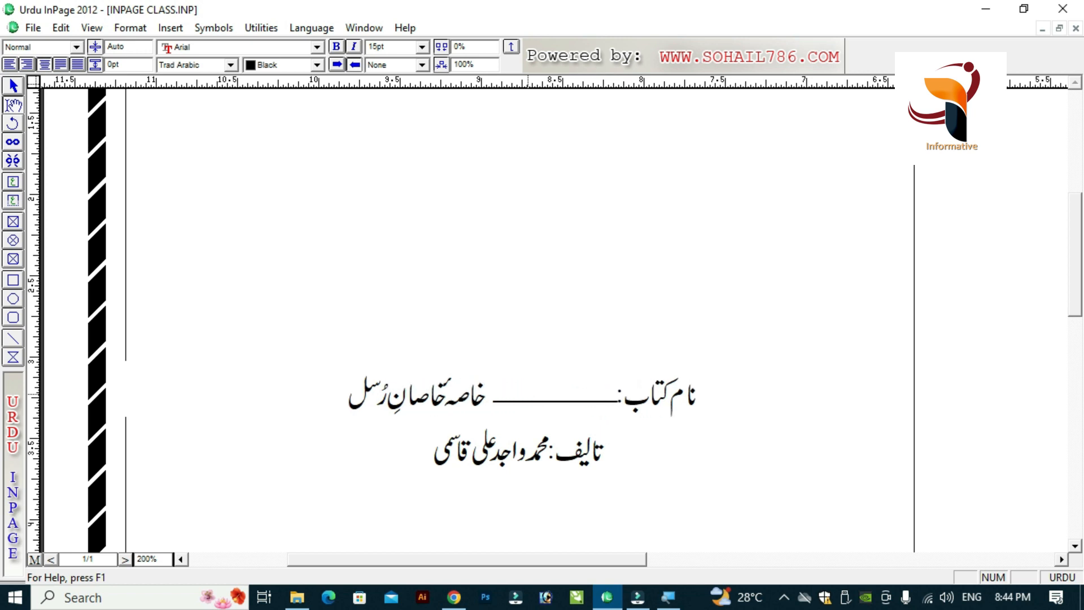
type("ـــــــــ")
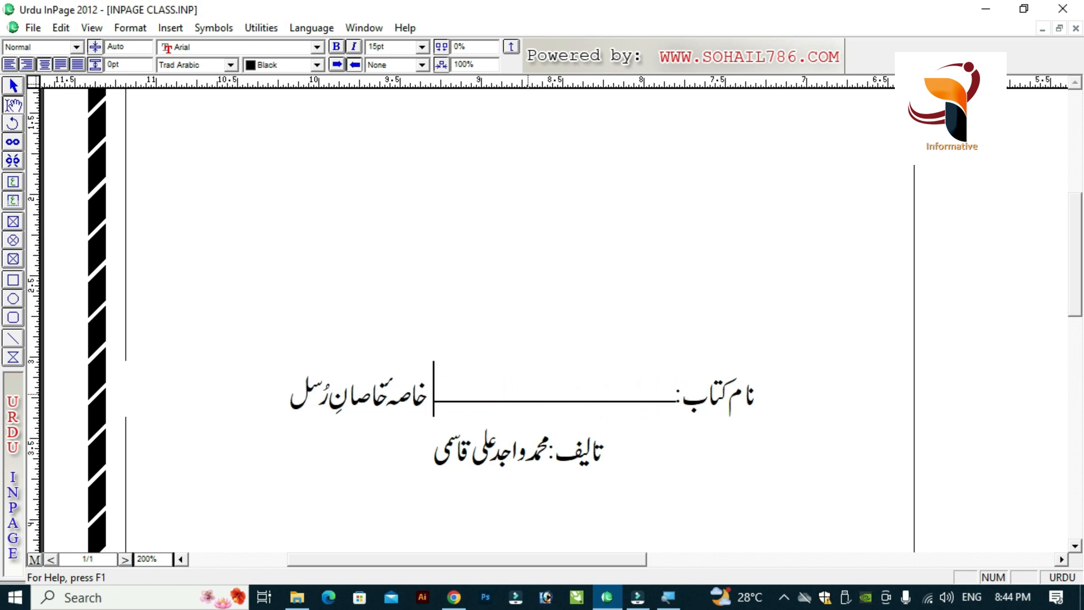
- Copy a section of the نام کتاب leader line and paste it between the تالیف: label and the author's name
key("shift+Right")
key("shift+Right")
key("shift+Right")
key("shift+Right")
key("shift+Right")
key("shift+Right")
key("shift+Right")
key("shift+Right")
key("shift+Right")
key("shift+Right")
key("ctrl+c")
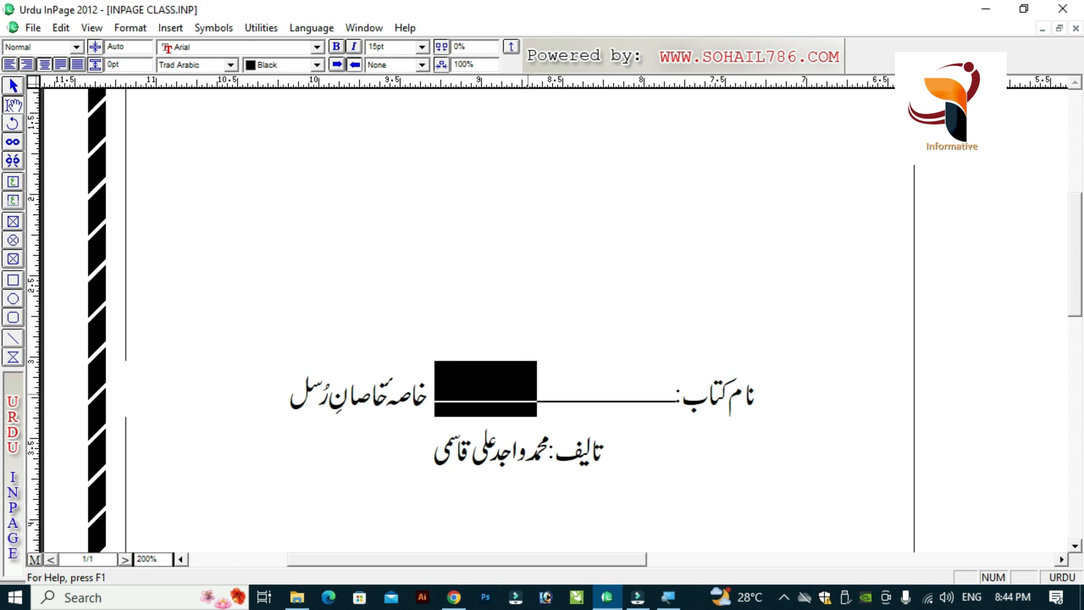
key("Left")
key("Down")
key("Right")
key("Right")
key("Right")
key("Right")
key("Right")
key("Right")
key("Right")
key("Right")
key("Right")
key("Right")
key("Right")
key("Right")
key("Right")
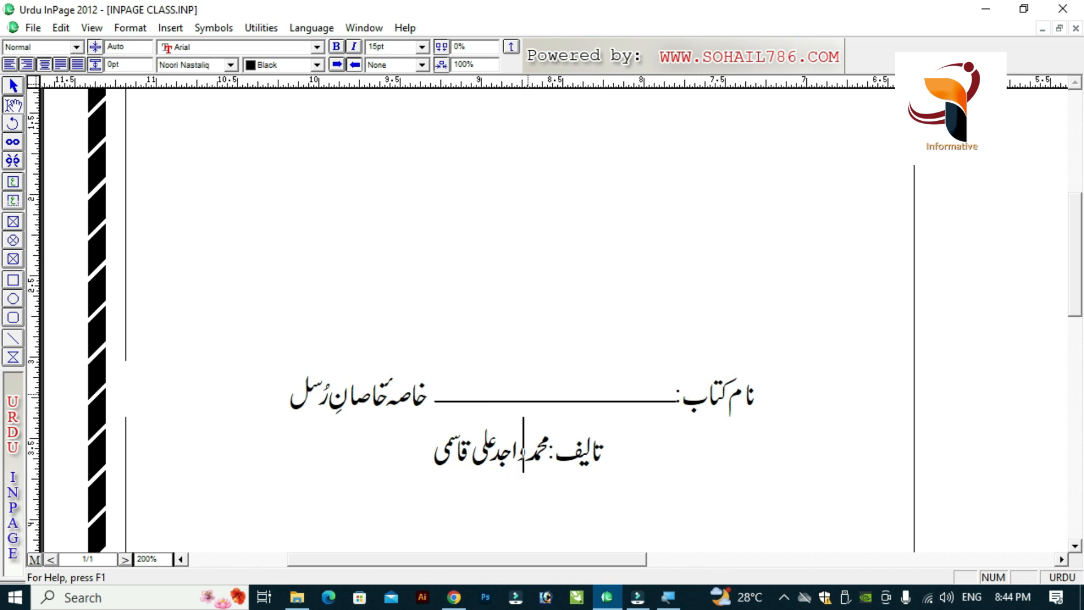
type("و")
key("ctrl+v")
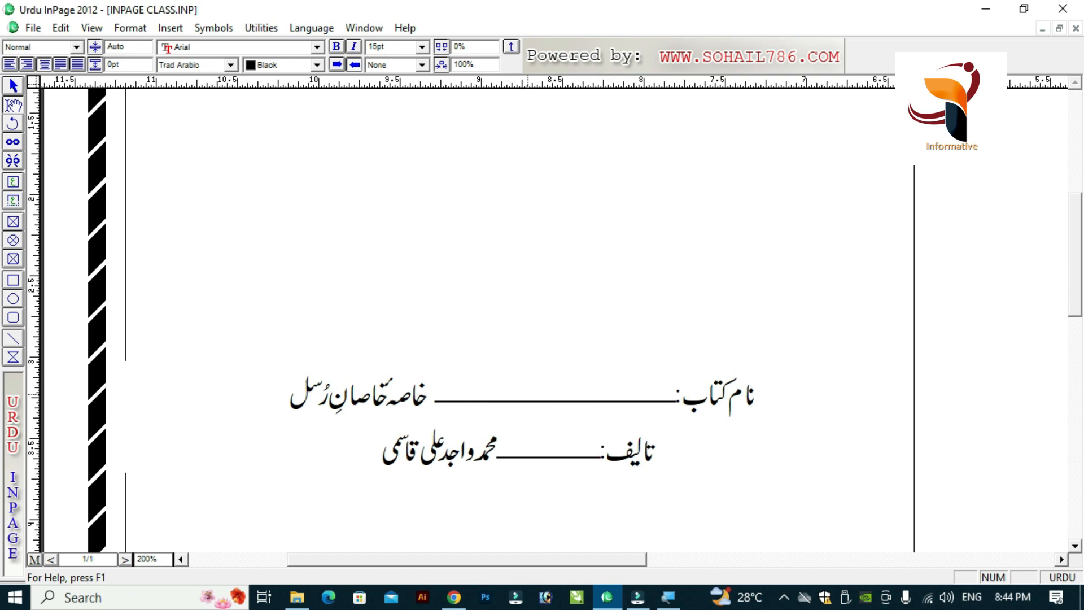
- Lengthen the تالیف leader line until both book detail lines are about equally wide
type("ــــــــ")
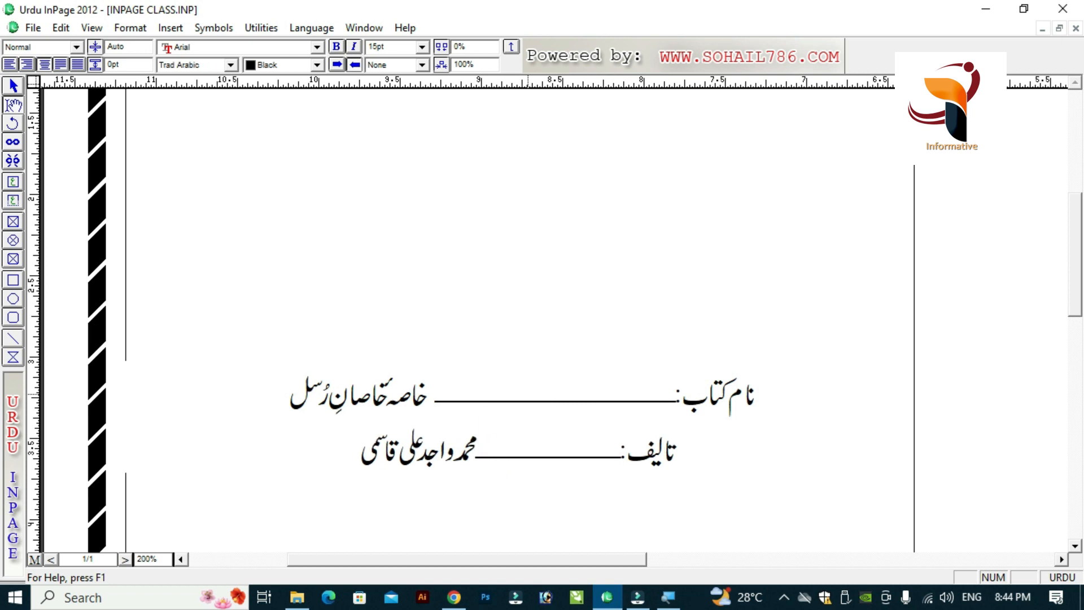
type("ــــــــ")
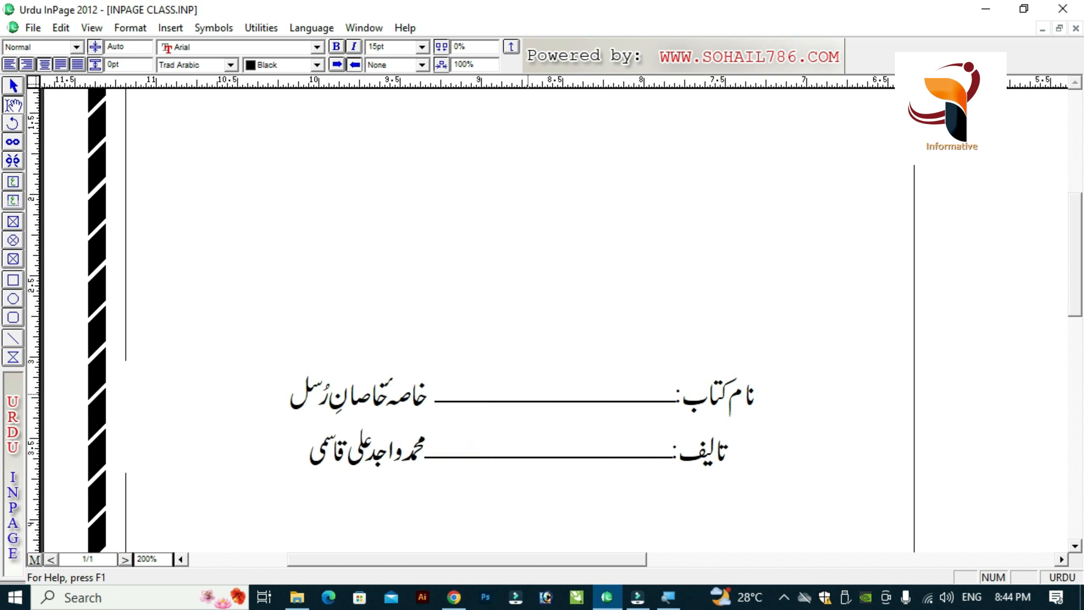
type("ـــــ")
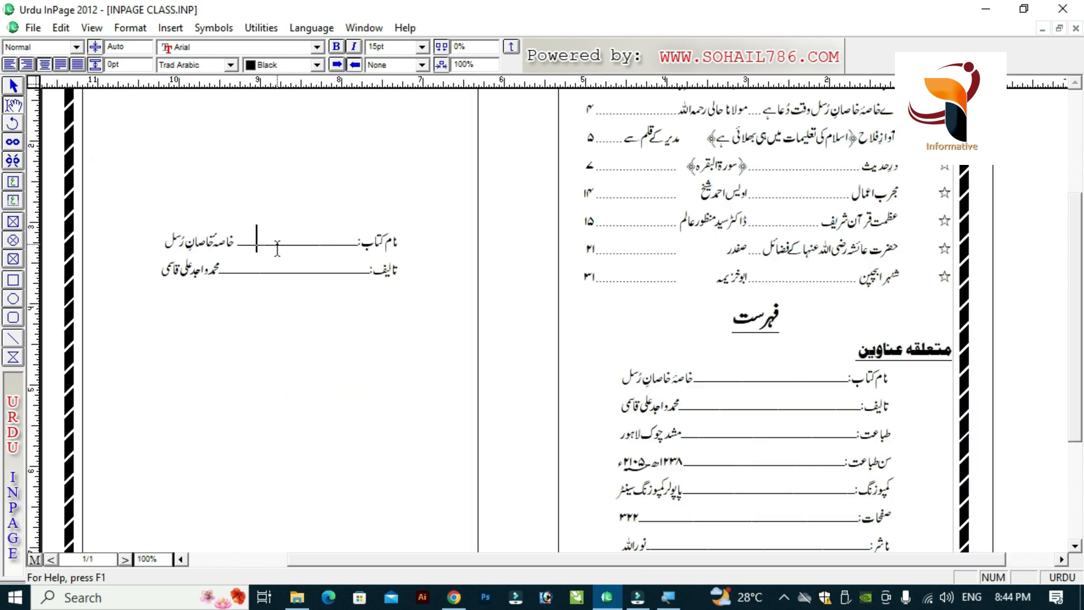
- Open the keyboard preferences and examine the Phonetic keyboard layout for the key that produces the leader line
left_click(277, 246)
left_click(61, 27)
left_click(165, 351)
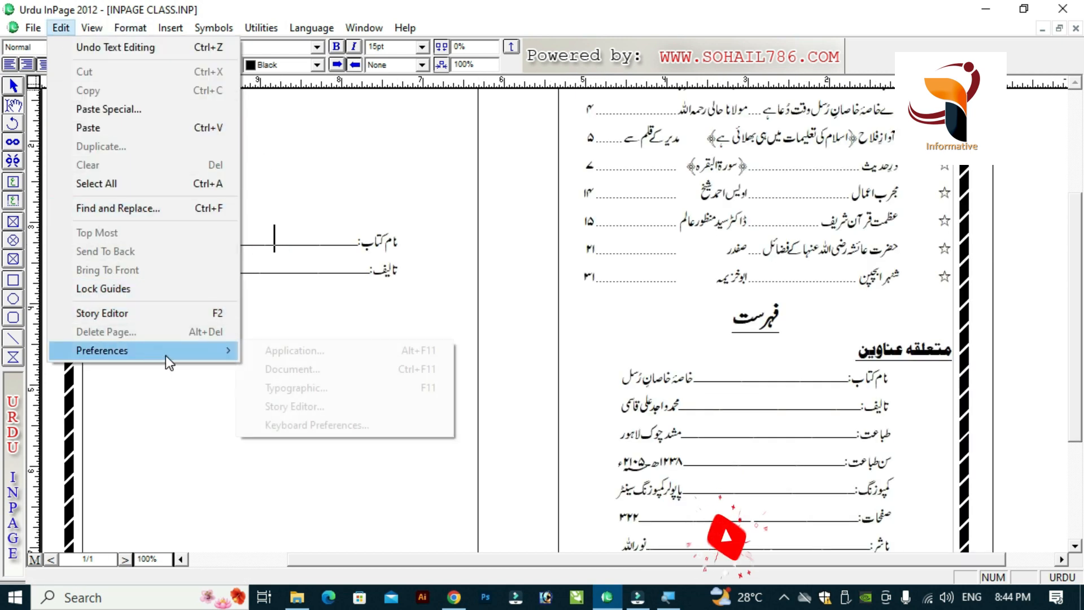
left_click(309, 426)
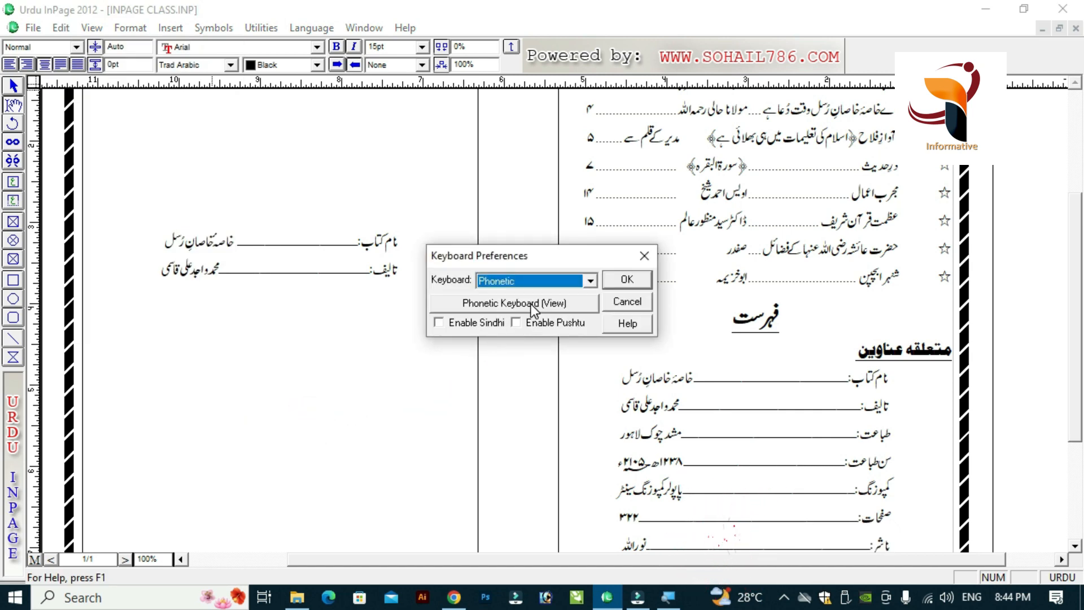
left_click(531, 305)
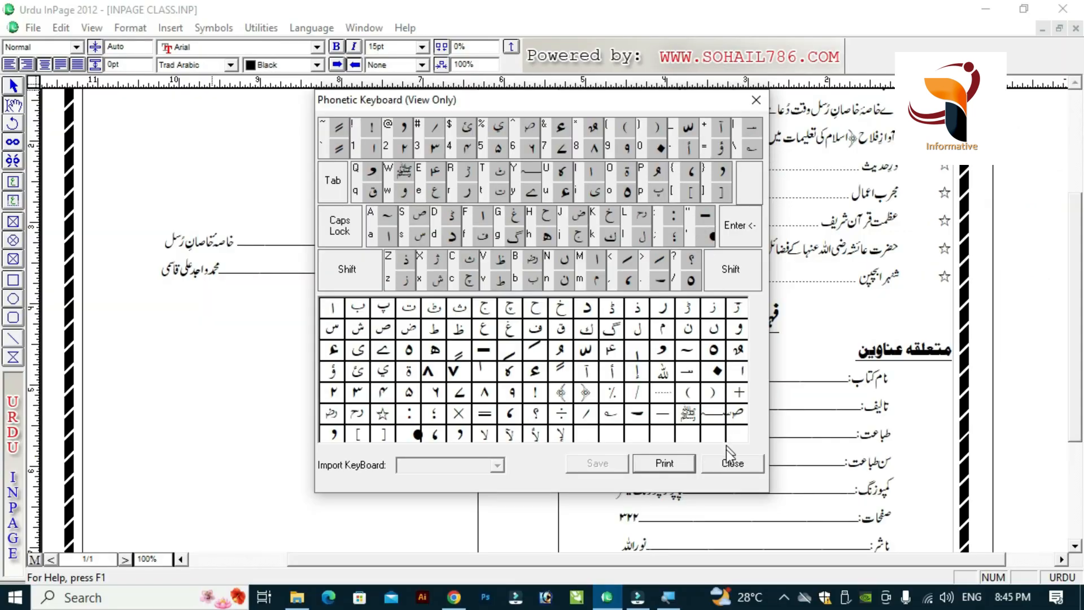
left_click(725, 461)
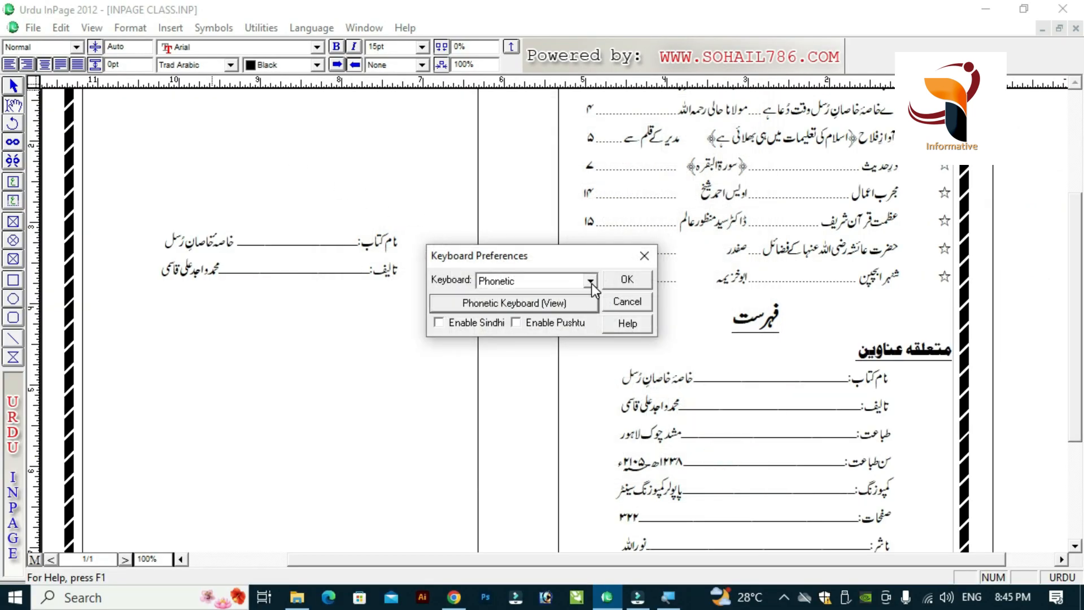
- Browse the available keyboards, choose Aftab and display its key layout
left_click(591, 281)
left_click(591, 324)
left_click(591, 323)
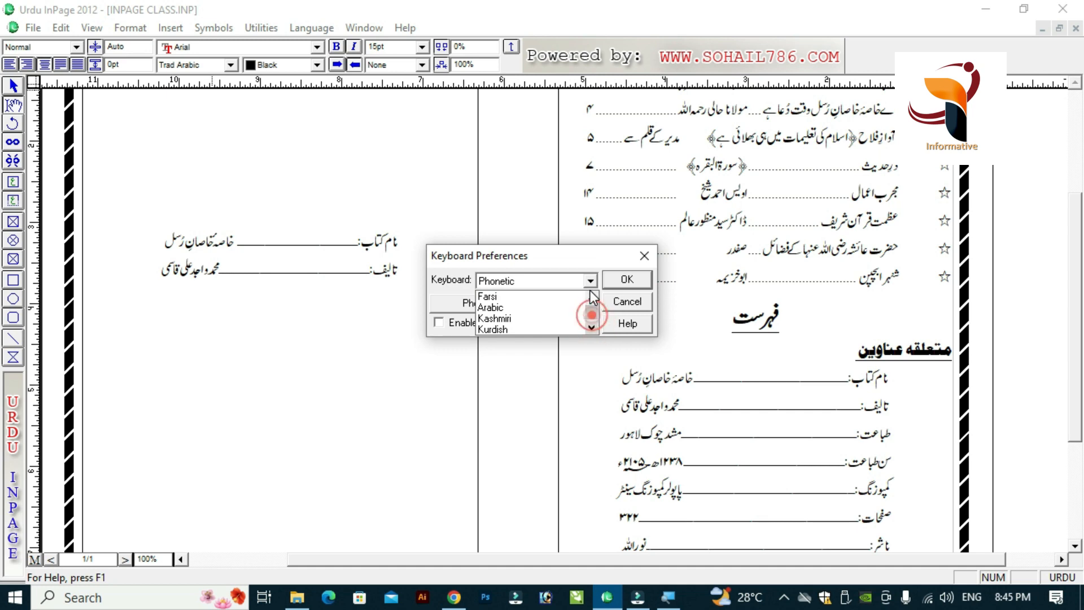
left_click(590, 299)
left_click(591, 299)
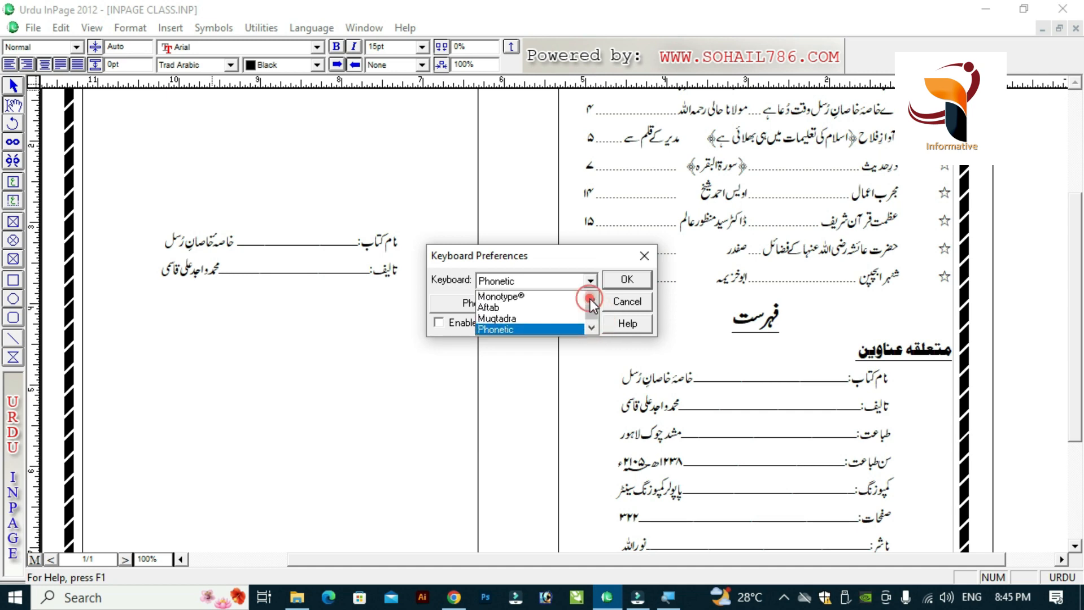
left_click(541, 310)
left_click(530, 306)
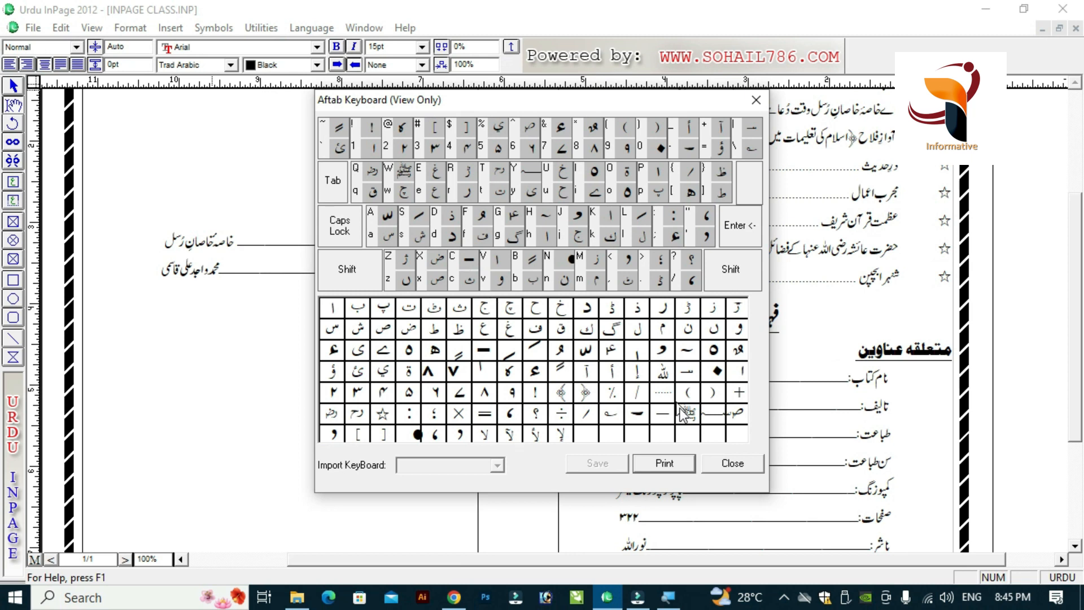
- Close the Aftab key layout and review the remaining book detail lines on the finished page against the two recreated ones
left_click(730, 462)
left_click(622, 302)
left_click(310, 265)
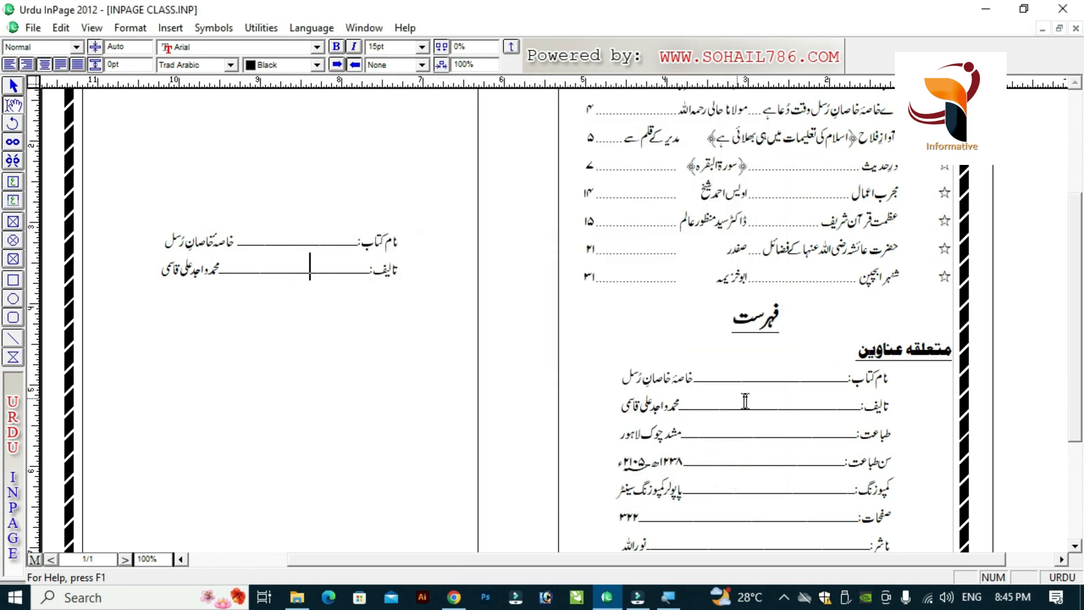
left_click_drag(868, 400, 756, 537)
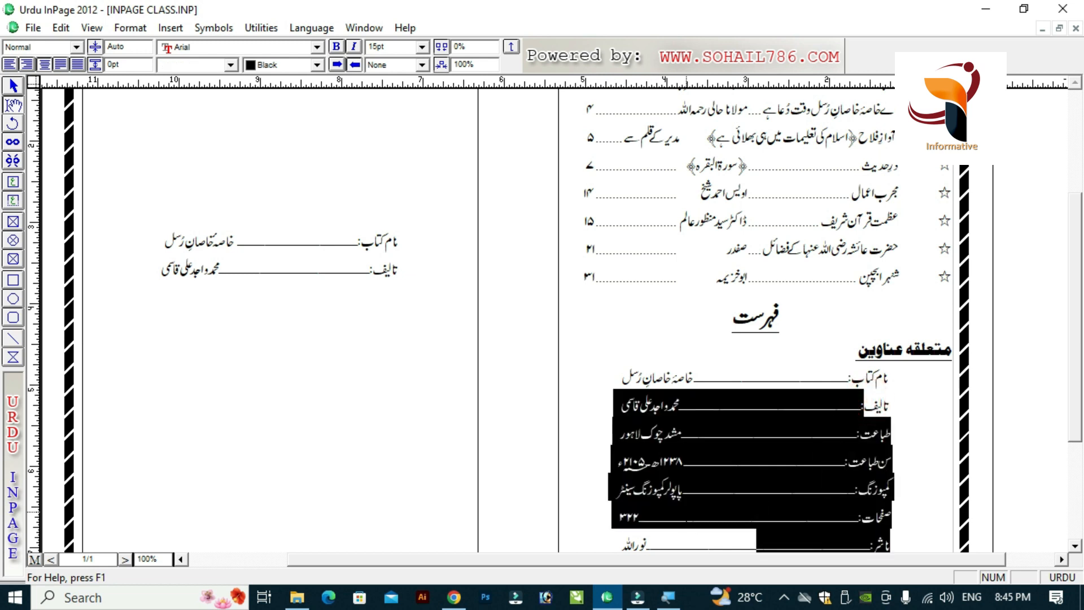
left_click(317, 254)
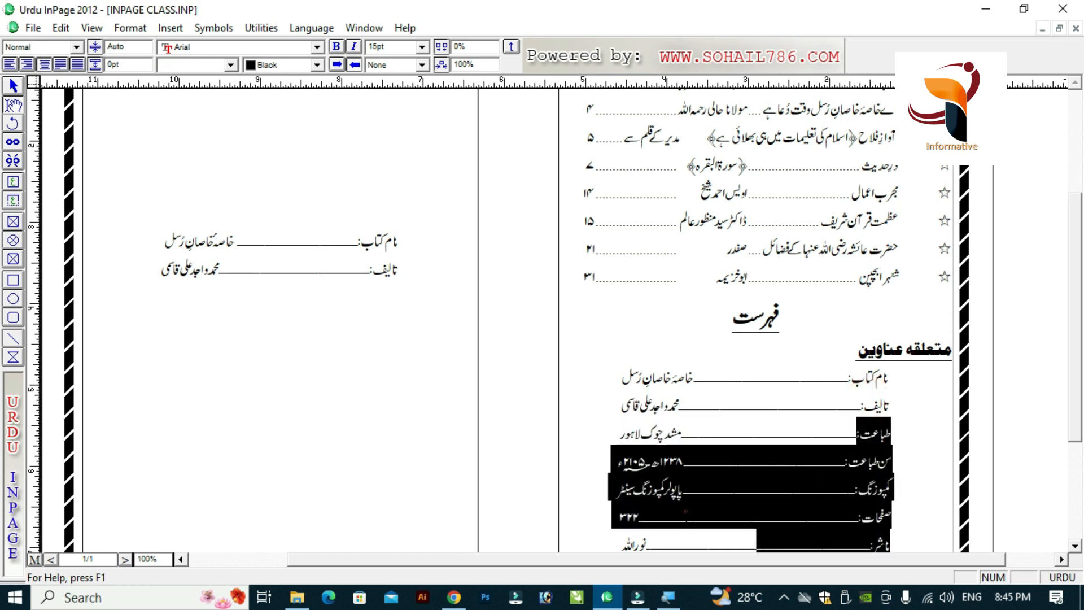
left_click(161, 273)
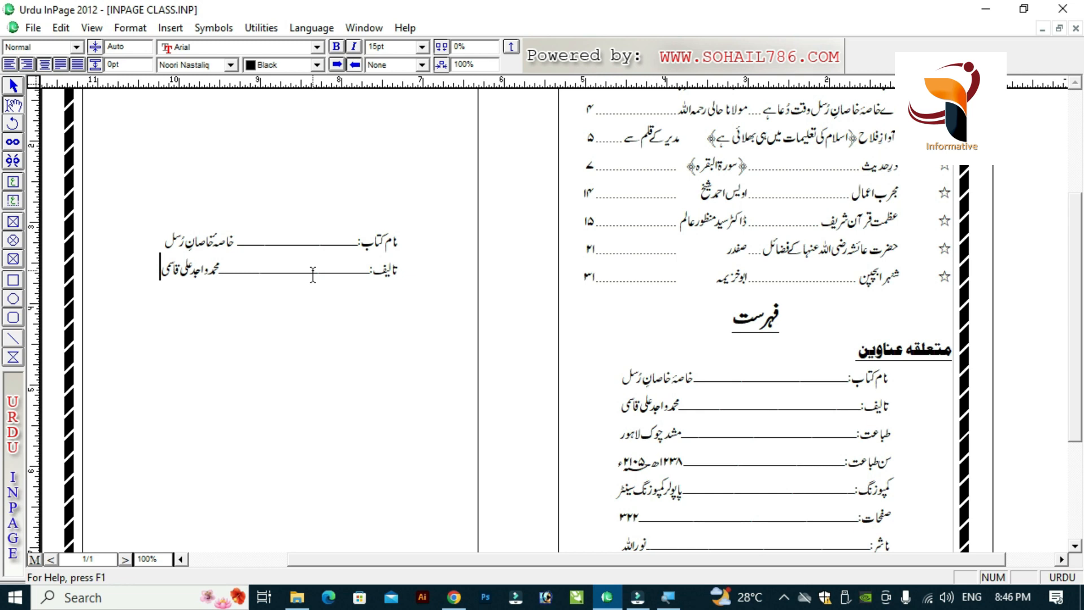
key("shift+Up")
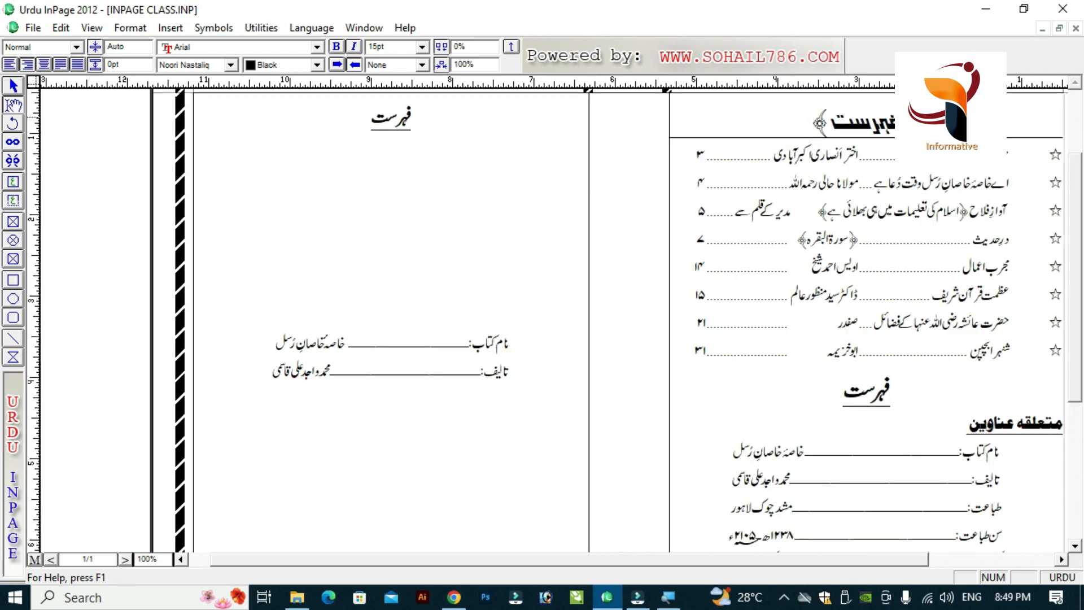
- Examine how the finished page's contents entries arrange star, title, author and page number with dotted leaders between them
left_click_drag(927, 117, 695, 347)
left_click(695, 348)
left_click_drag(920, 119, 698, 354)
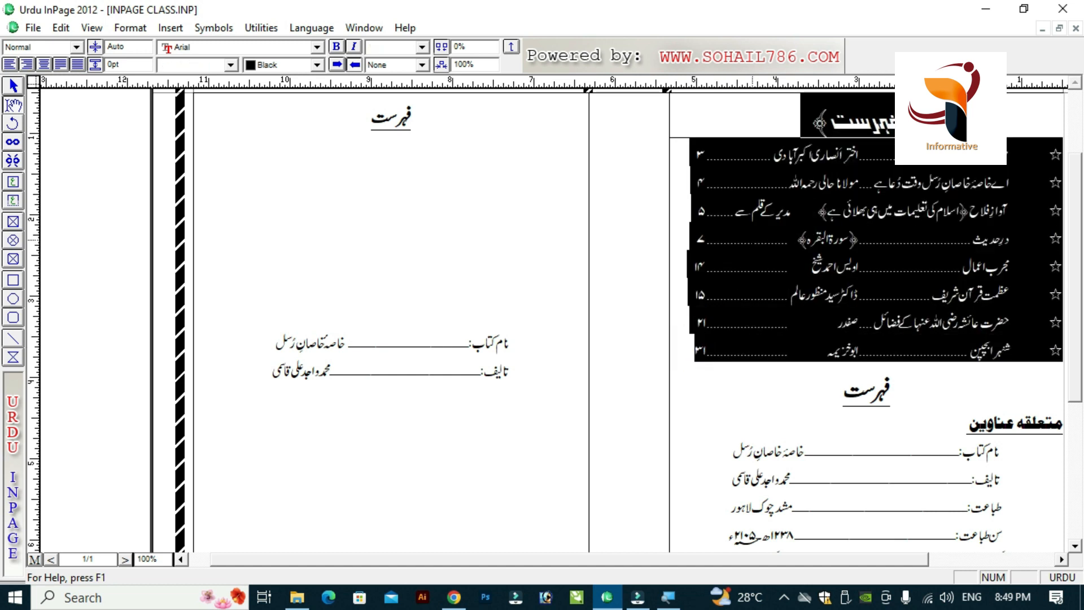
left_click(954, 239)
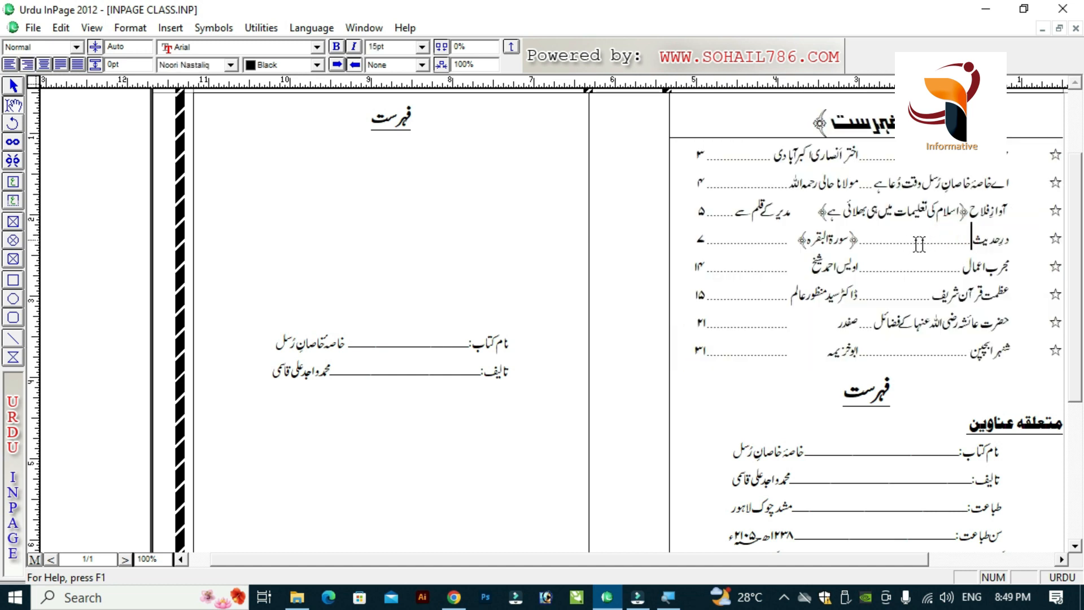
left_click(938, 241)
left_click(897, 240)
left_click(760, 243)
left_click_drag(1056, 152, 697, 164)
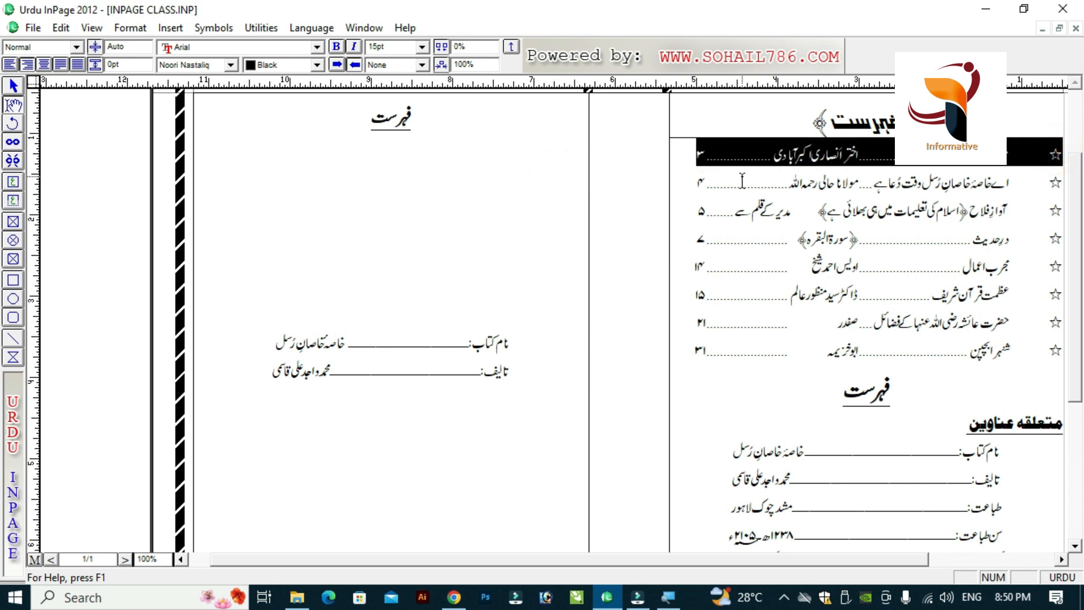
left_click(833, 179)
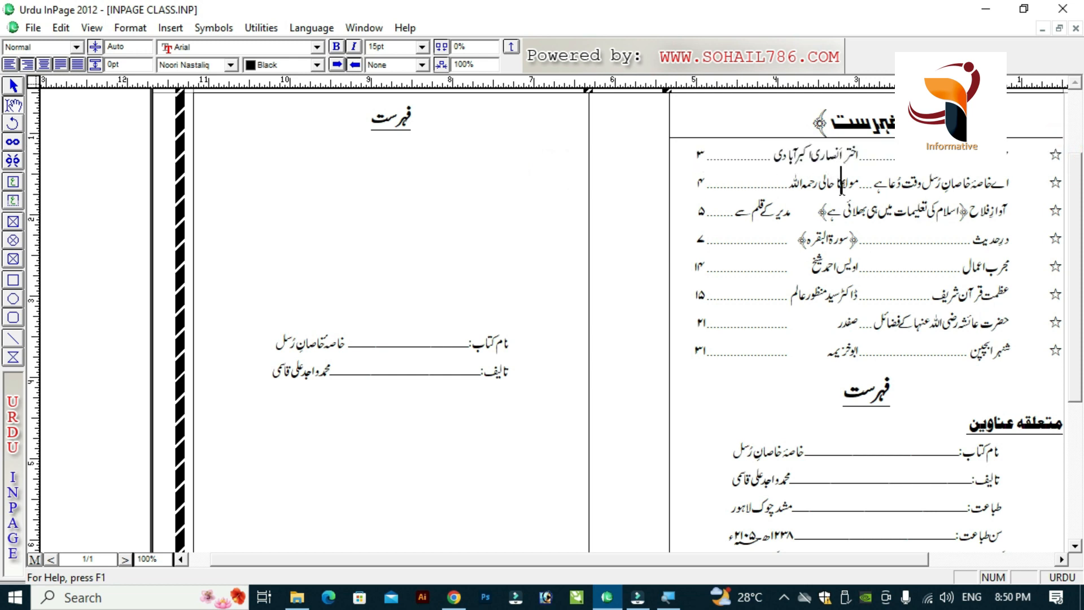
- Try the default tab stops on the empty line directly below the فہرست heading
left_click(542, 158)
key("Tab")
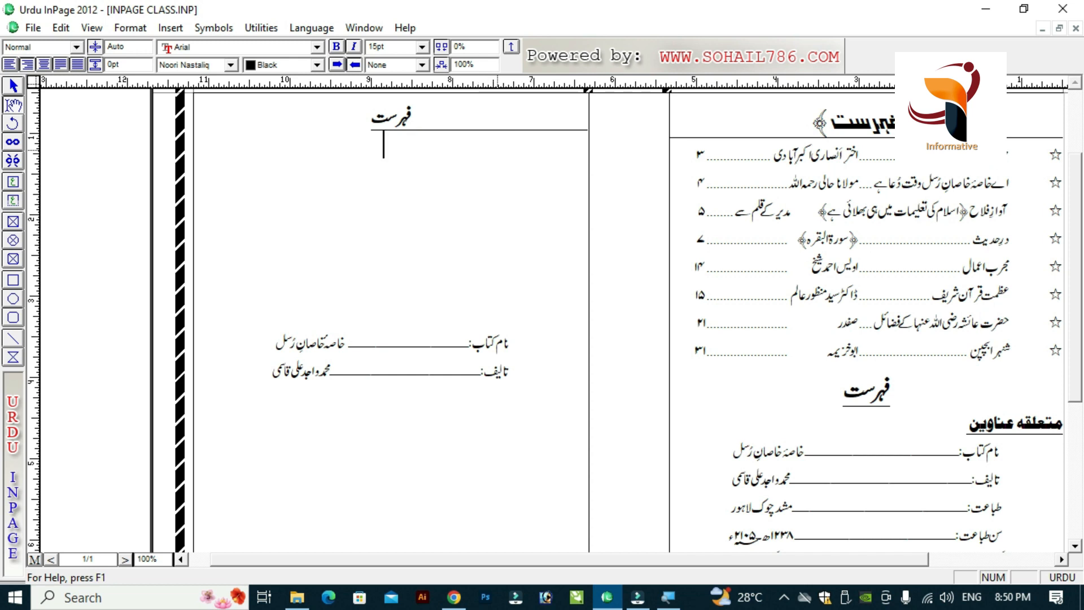
key("Tab")
key("Tab")
key("Tab")
key("shift+Right")
key("shift+Right")
key("shift+Right")
key("shift+Right")
key("BackSpace")
- Insert two more empty lines between the فہرست heading and the book details, without any tabs in them
key("Return")
key("Tab")
key("Tab")
key("Tab")
key("Tab")
key("shift+Right")
key("shift+Right")
key("shift+Right")
key("shift+Right")
key("Right")
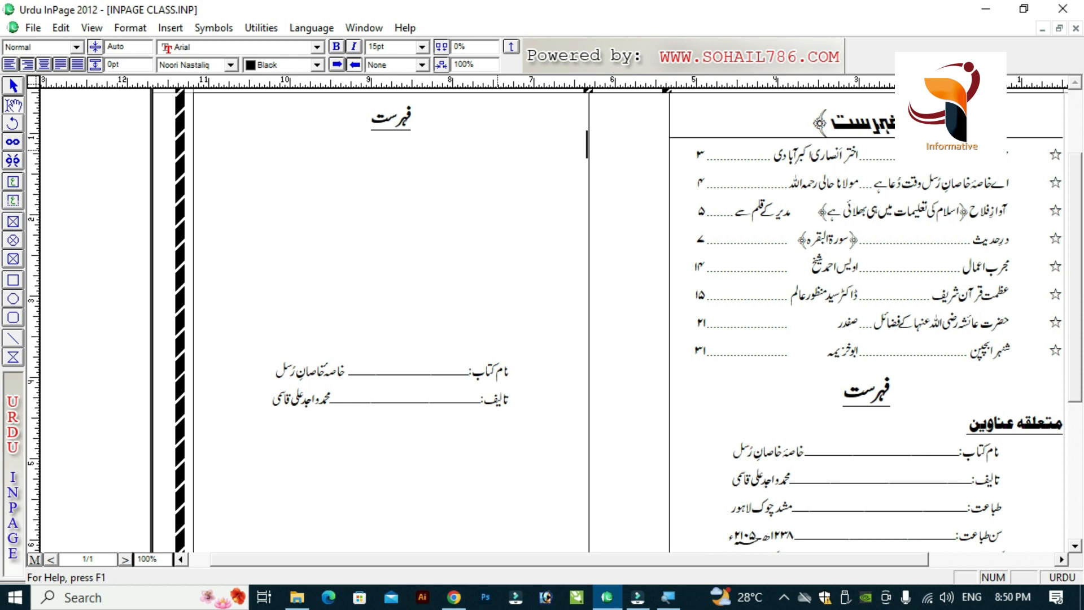
key("Return")
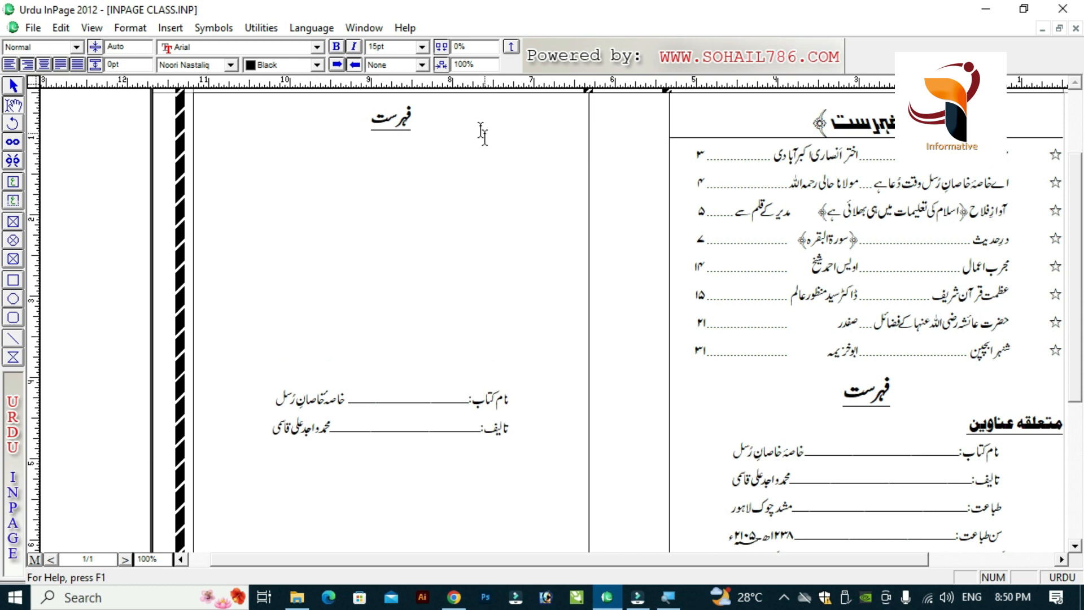
- Display the tab settings for the empty line below the فہرست heading and place a first tab stop at 0.767"
left_click(130, 27)
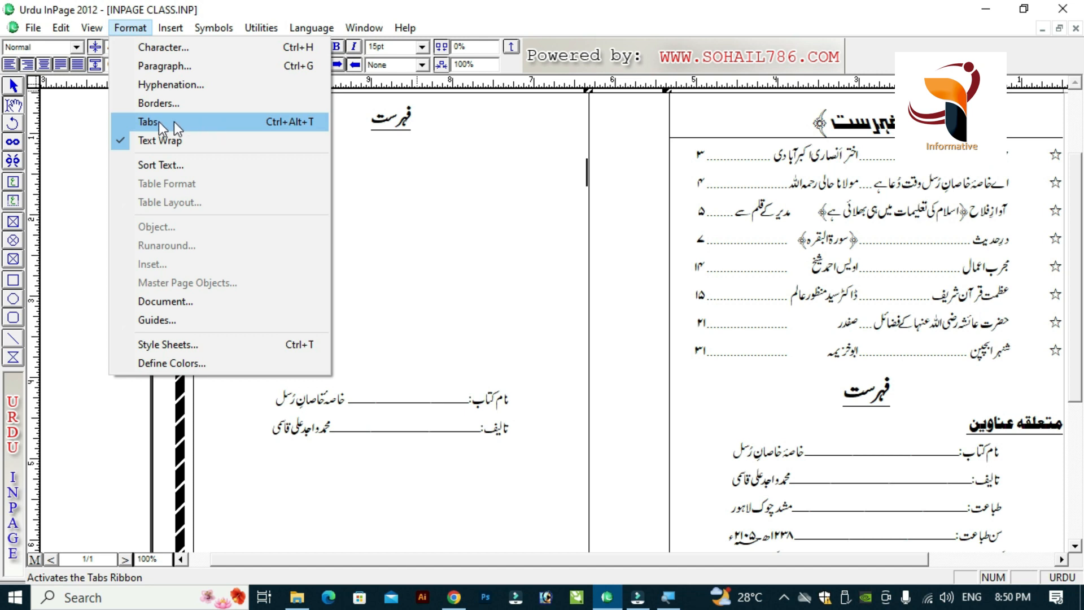
left_click(208, 123)
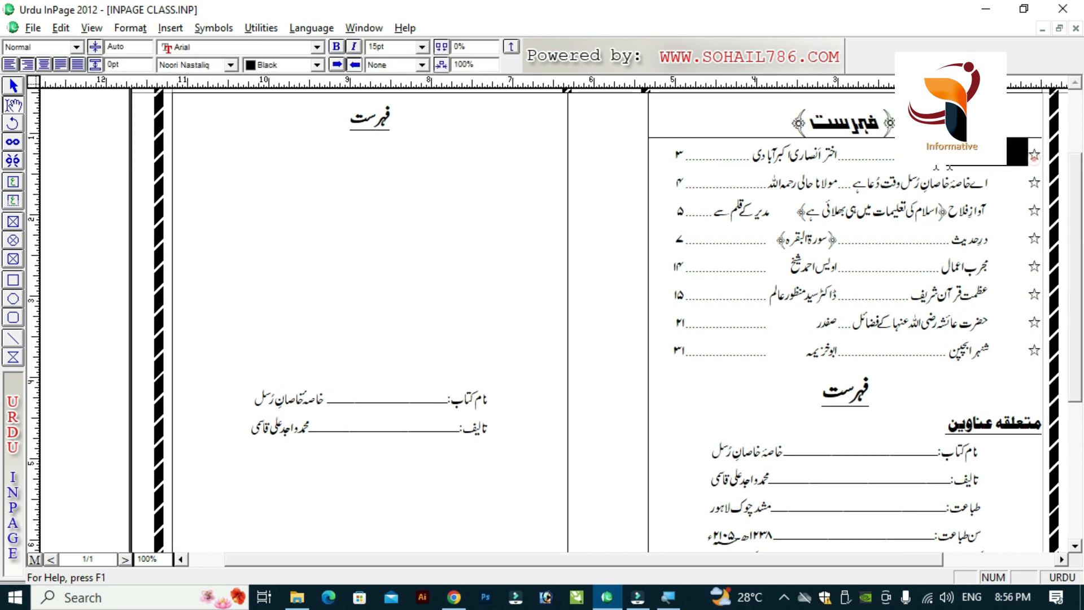
left_click_drag(936, 162, 685, 154)
left_click(555, 152)
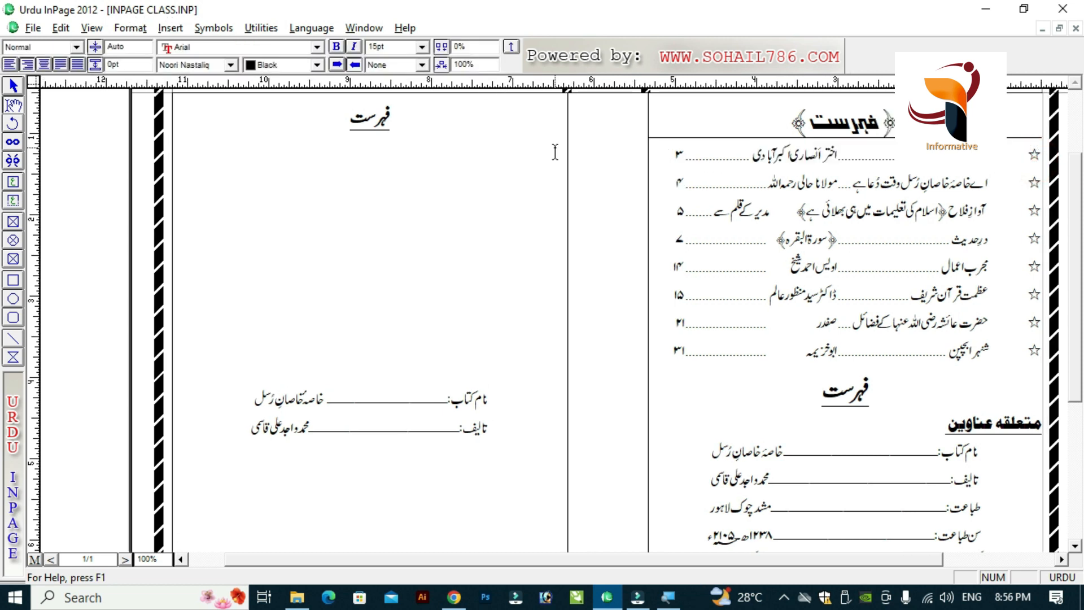
left_click(121, 32)
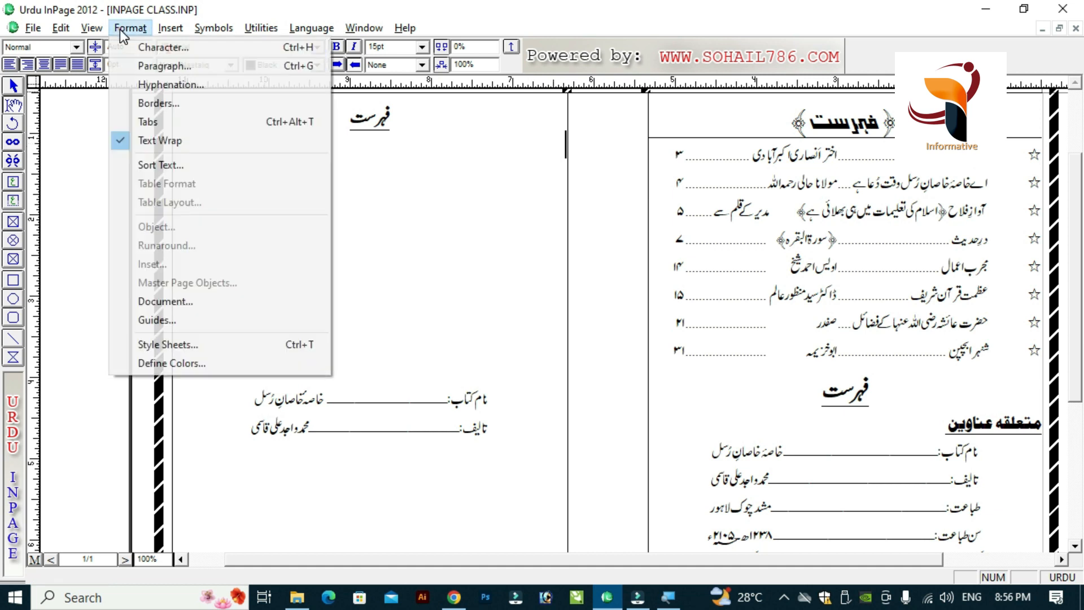
left_click(148, 122)
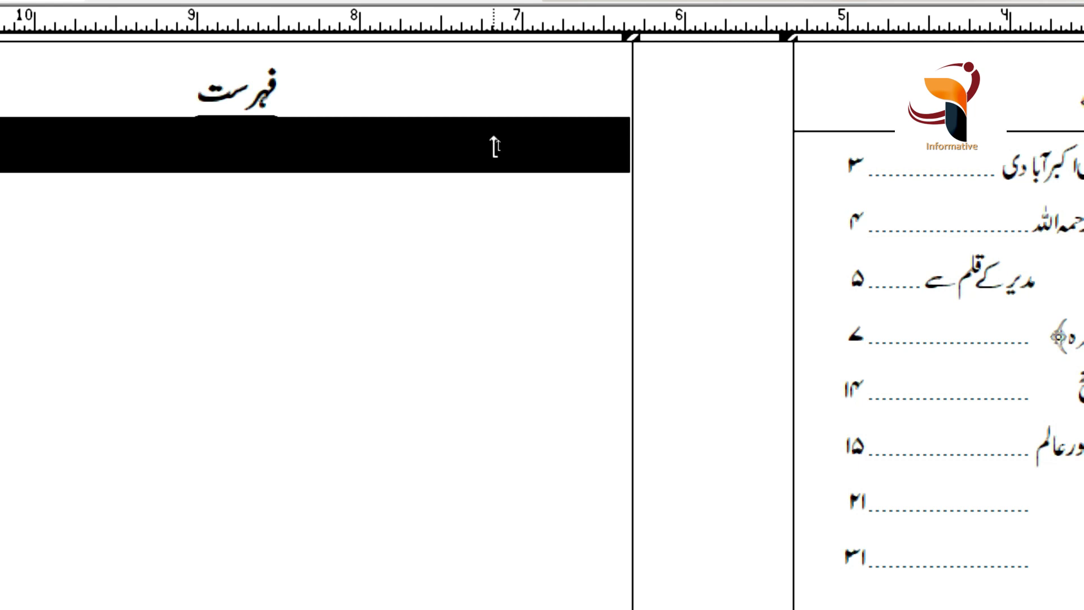
left_click(496, 140)
mouse_move(495, 140)
left_mouse_down()
mouse_move(456, 136)
mouse_move(508, 144)
left_mouse_up()
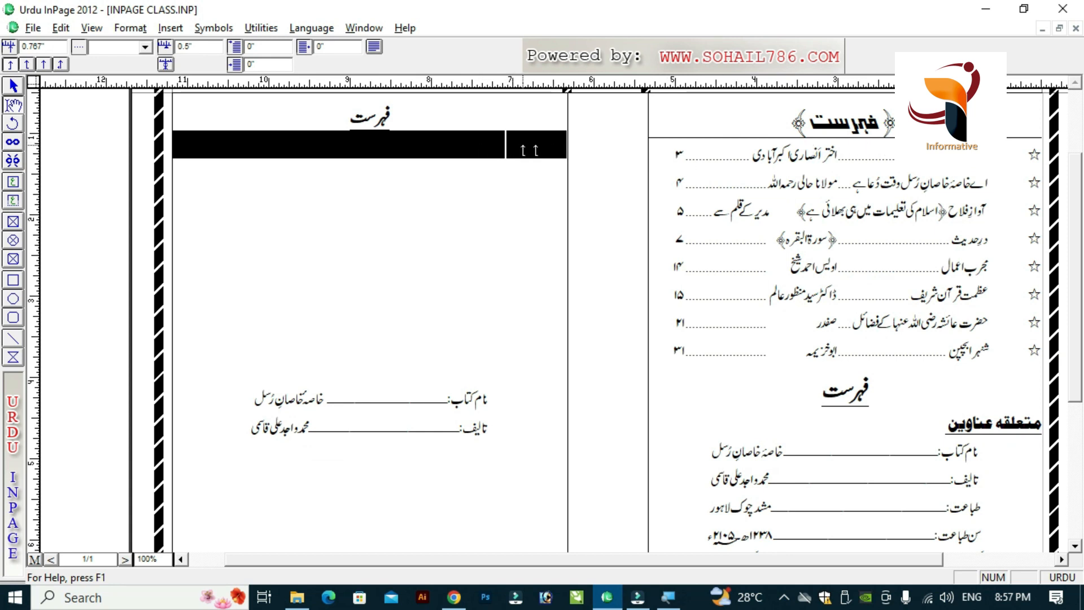
- Add a second tab stop at 2.33" below the فہرست heading and give it a dotted leader
left_click(379, 142)
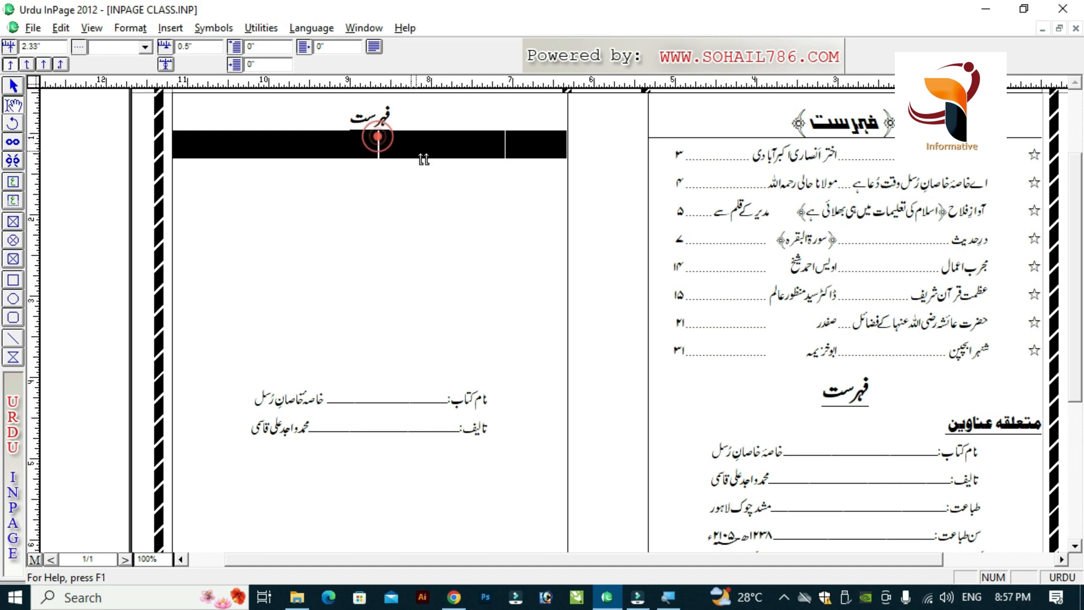
left_click(146, 48)
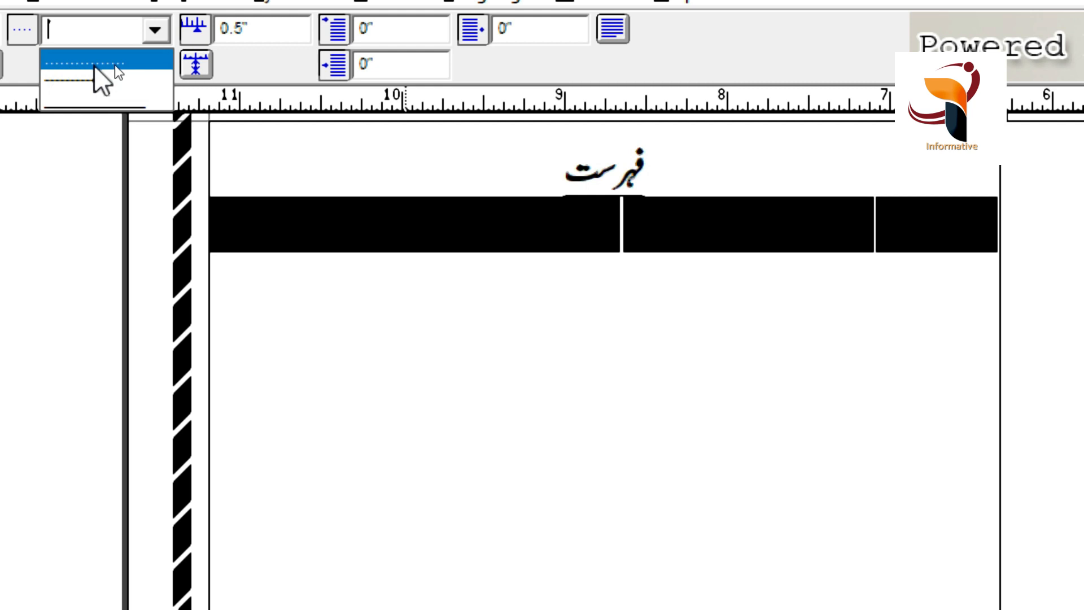
left_click(114, 65)
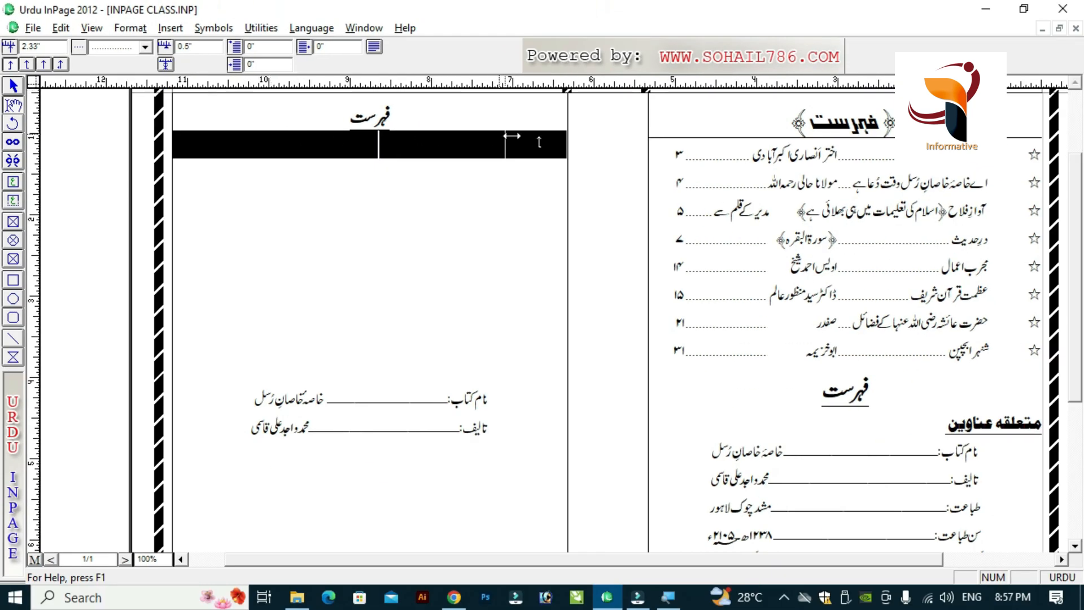
- Add a third tab stop at 4.142" with a dotted leader and close the tab settings
left_click(231, 146)
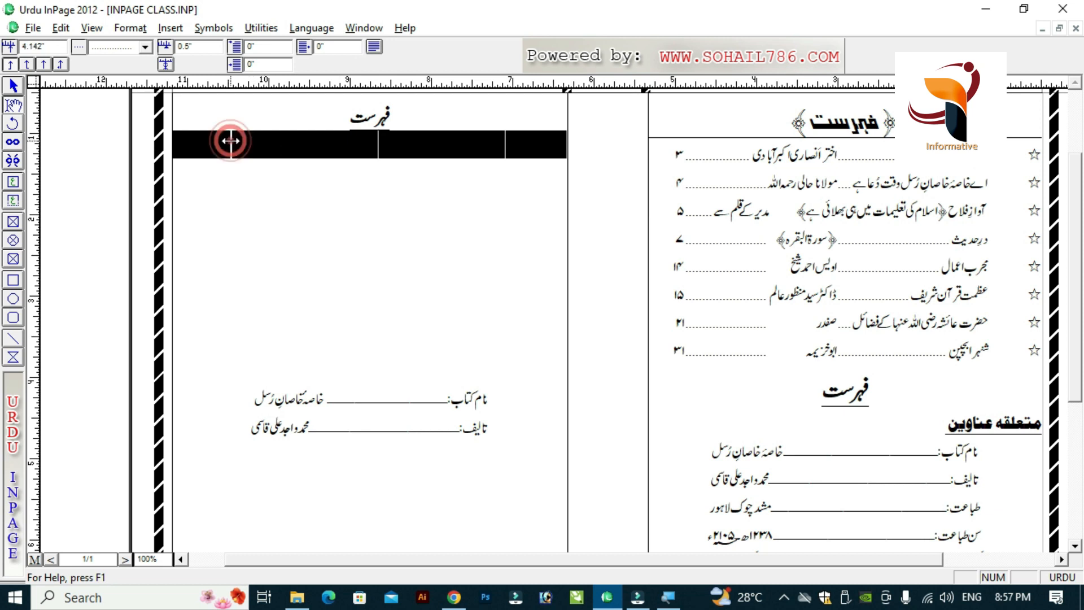
left_click(146, 48)
left_click(146, 48)
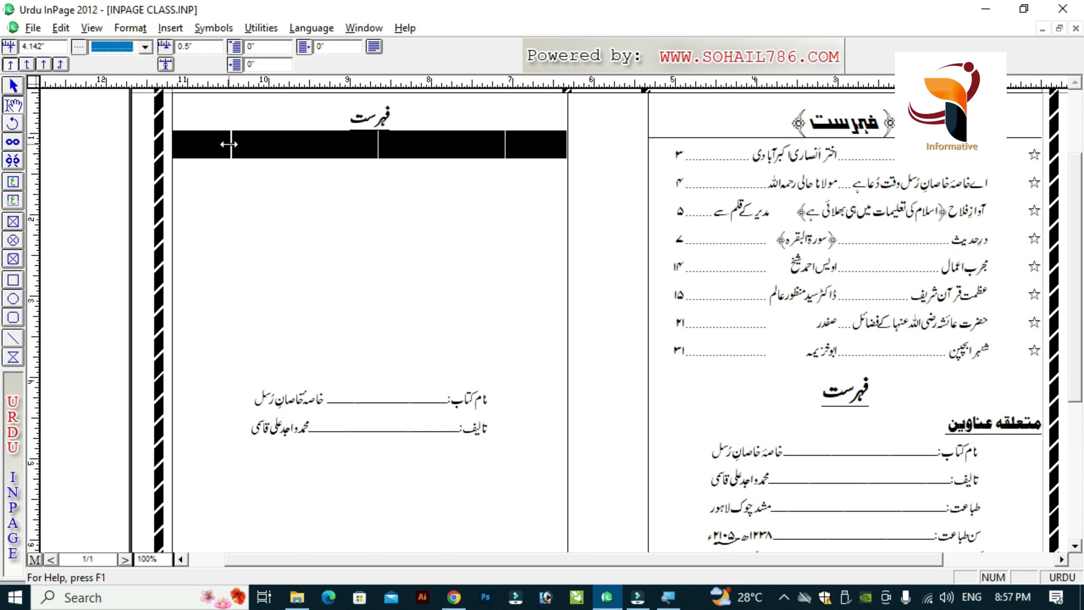
left_click(130, 28)
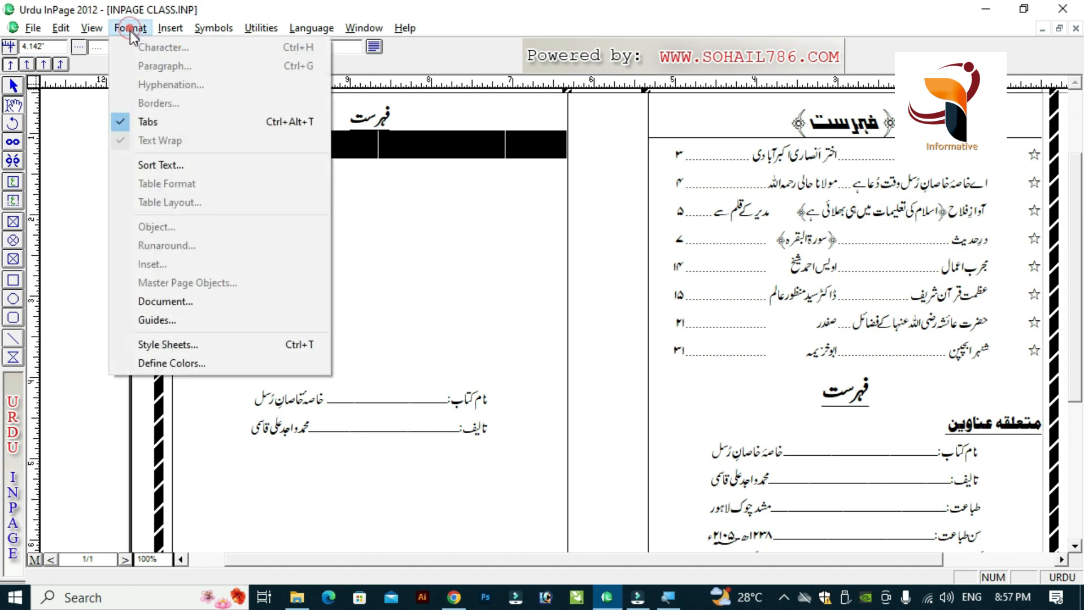
left_click(123, 120)
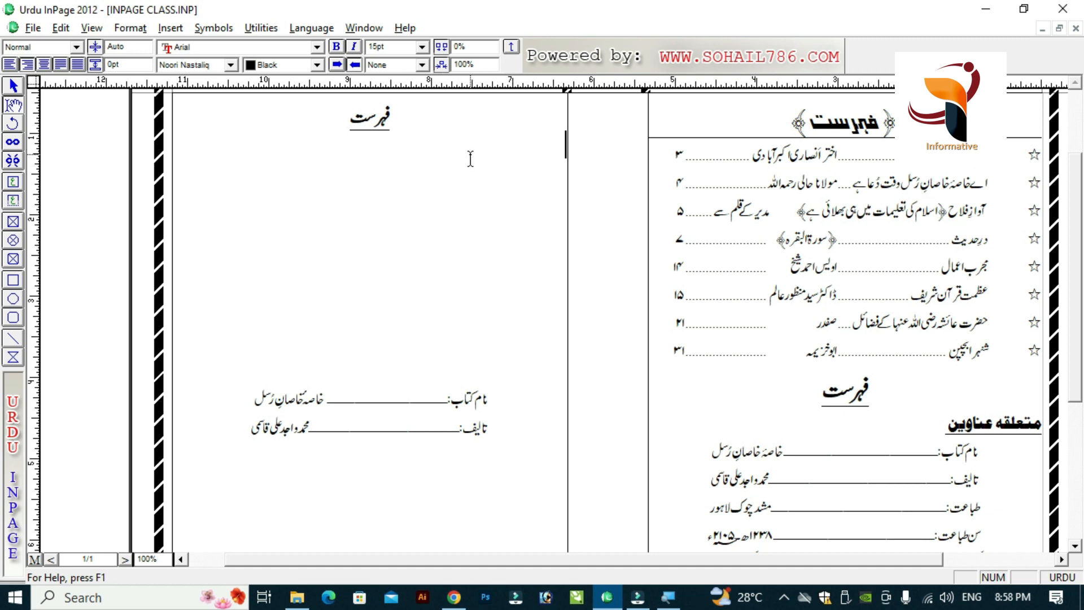
- Enter the first tabbed contents entry with the title حمد باری تعالیٰ, the author's name and page number ۳
key("Tab")
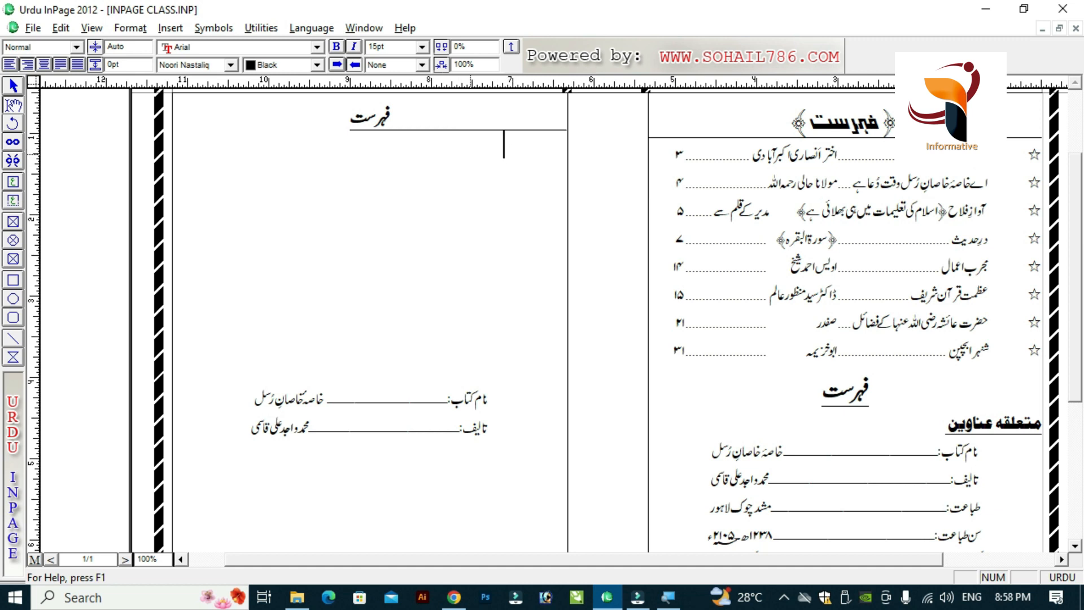
key("Tab")
key("Right")
key("Right")
type("حمد باری تع")
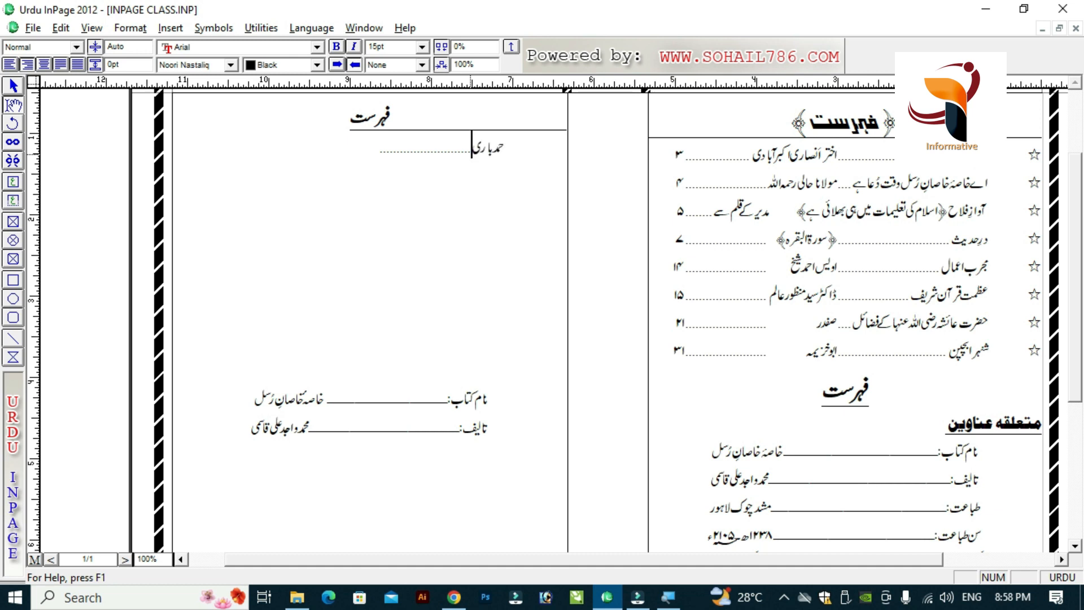
type("الیٰ")
key("Left")
type("اختر انصاری اکبرآبادی")
key("Tab")
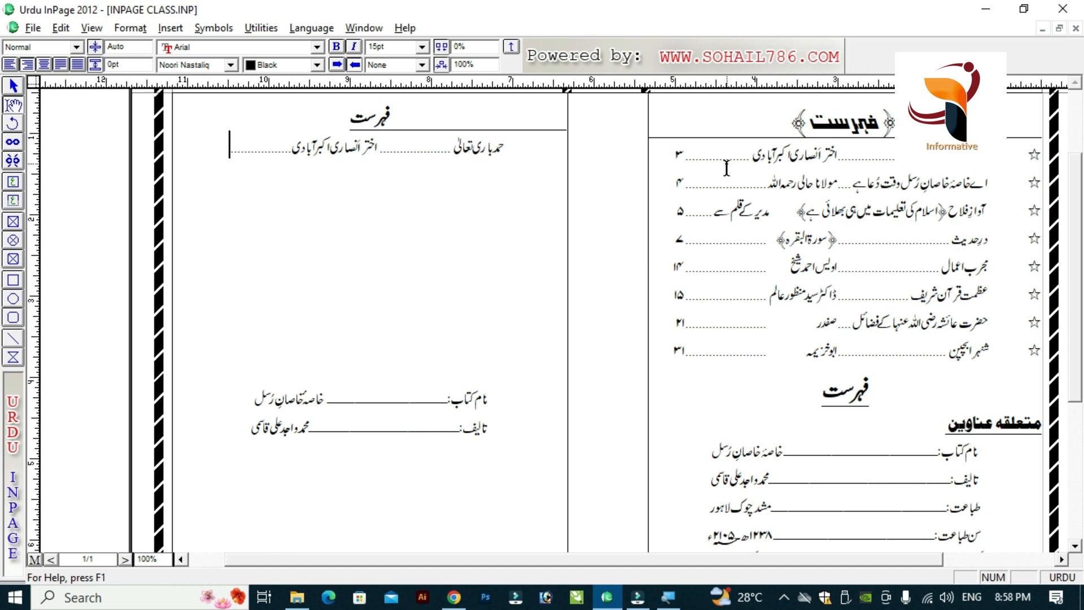
type("3")
key("Return")
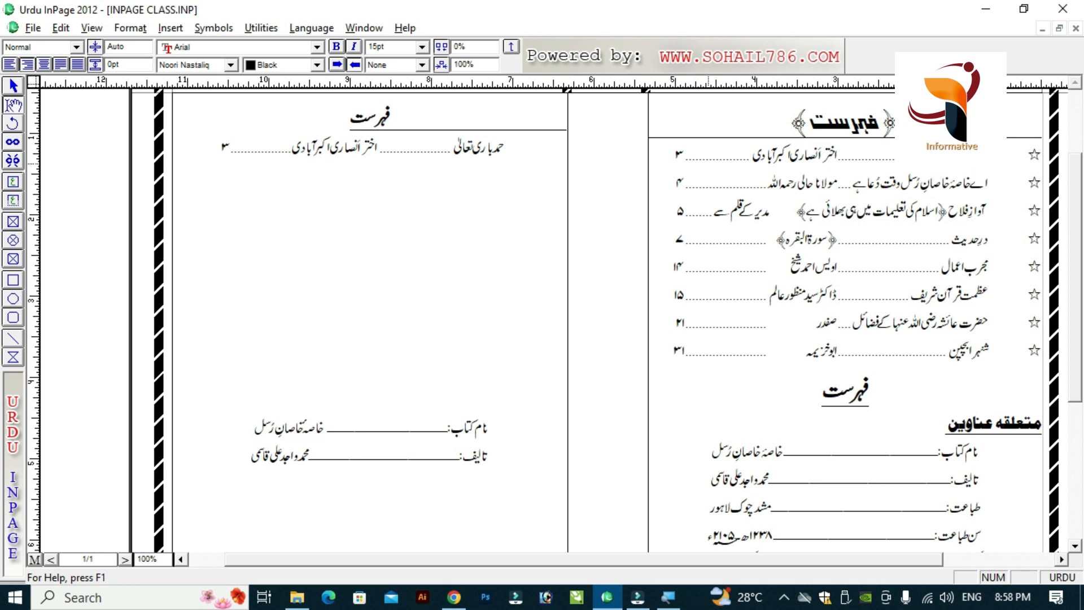
- Enter the second contents entry اے خاصۂ خاصانِ رُسل وقت دُعا ہے and tab to its page number ۴
type("اے")
type(" خاصہ☆")
type("ے")
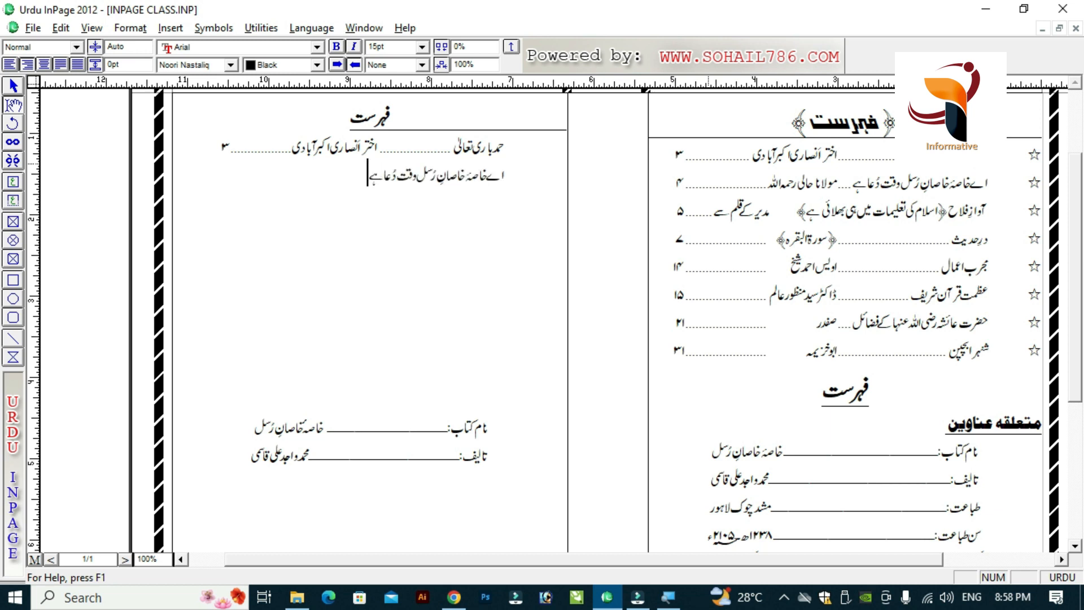
key("Tab")
type("۴")
key("Return")
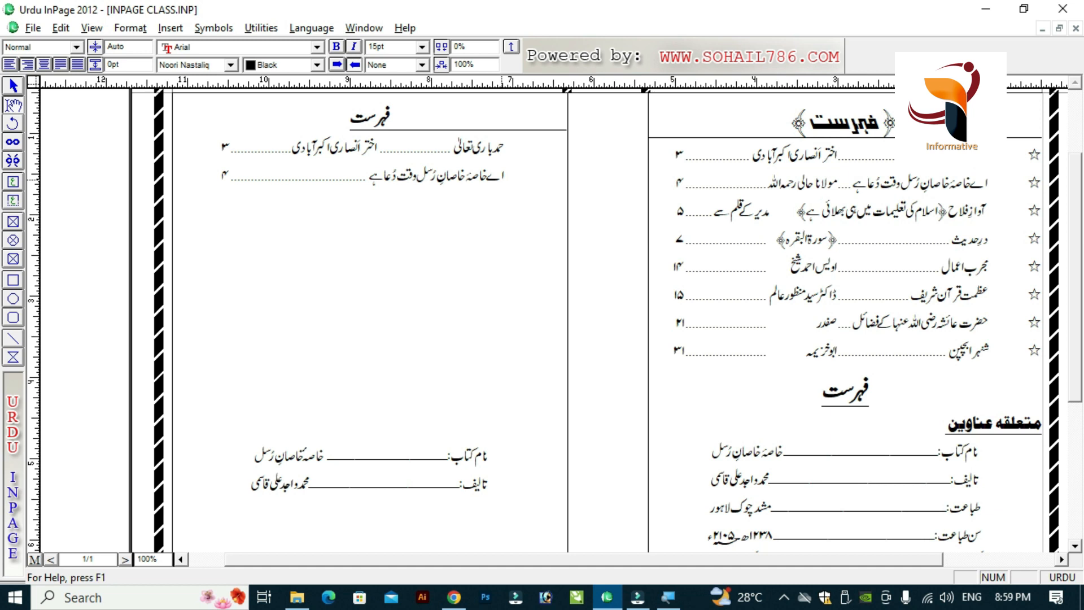
- Enter the third tabbed contents entry with the title درحدیث, the subtitle ﴿سورۃالبقرہ﴾ and page number ۷
type("درحدیث")
key("Tab")
type("﴿")
key("BackSpace")
type("﴾")
key("Right")
type("سورۃالبقرہ")
key("Tab")
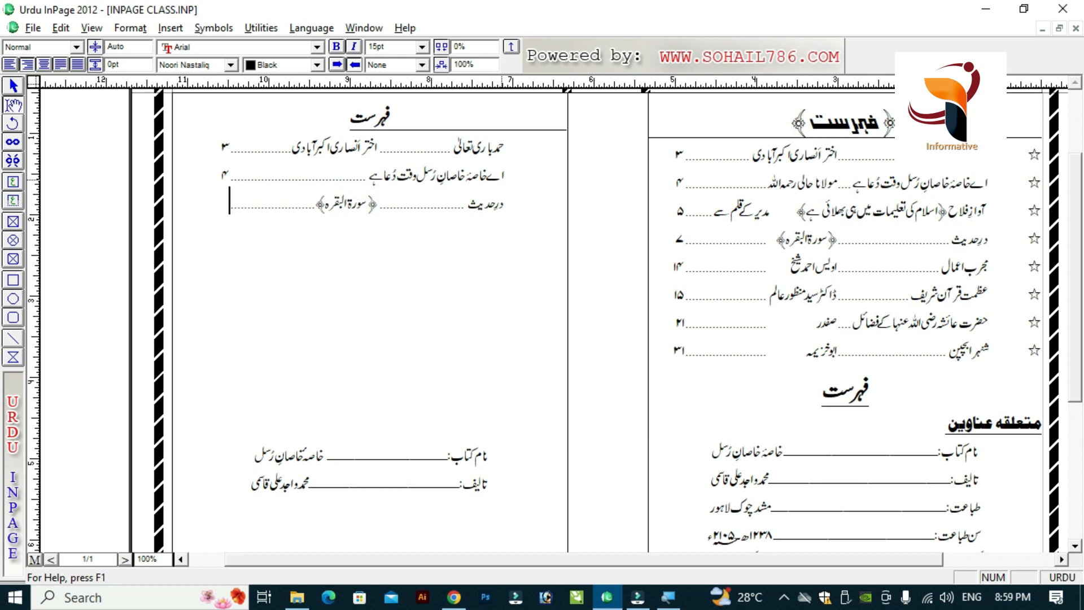
type("۷")
key("Return")
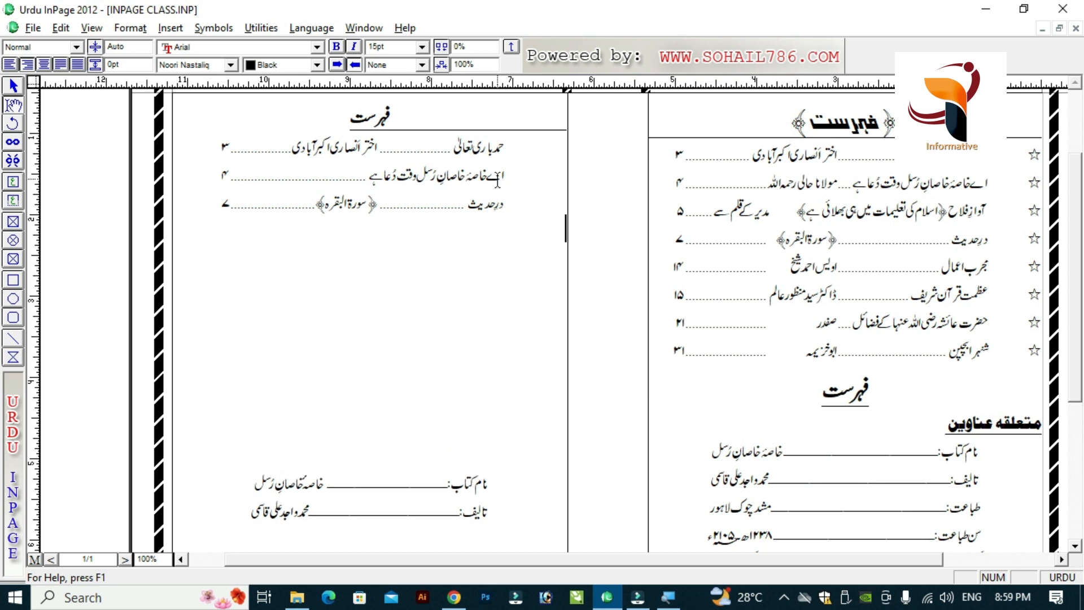
- Check the alignment of the three typed contents entries below the فہرست heading
left_click(522, 151)
key("shift+Down")
key("shift+Down")
key("shift+Down")
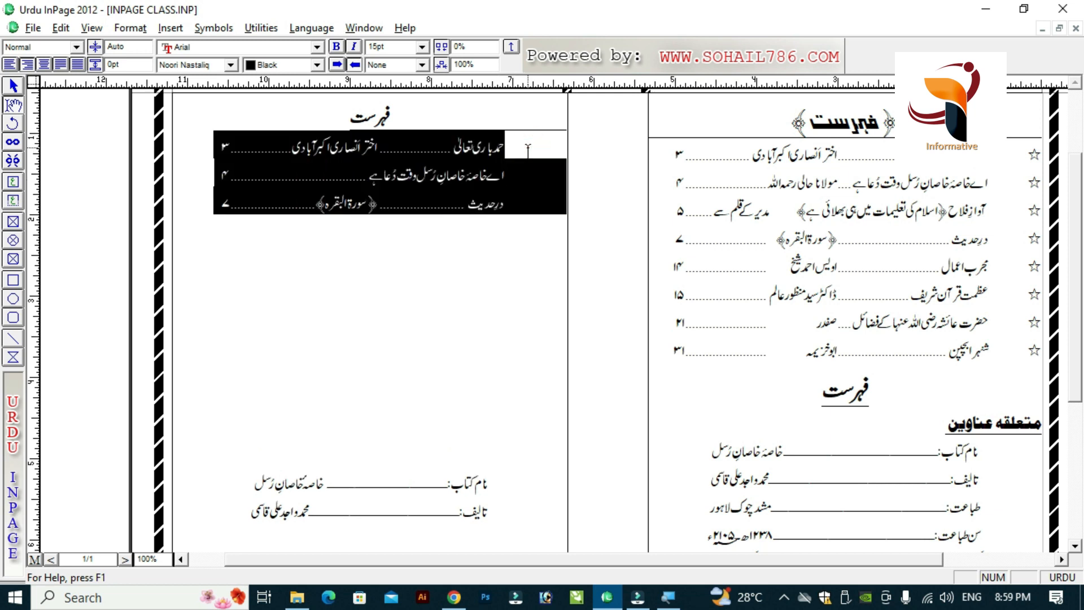
left_click(528, 150)
key("Down")
key("Down")
key("Down")
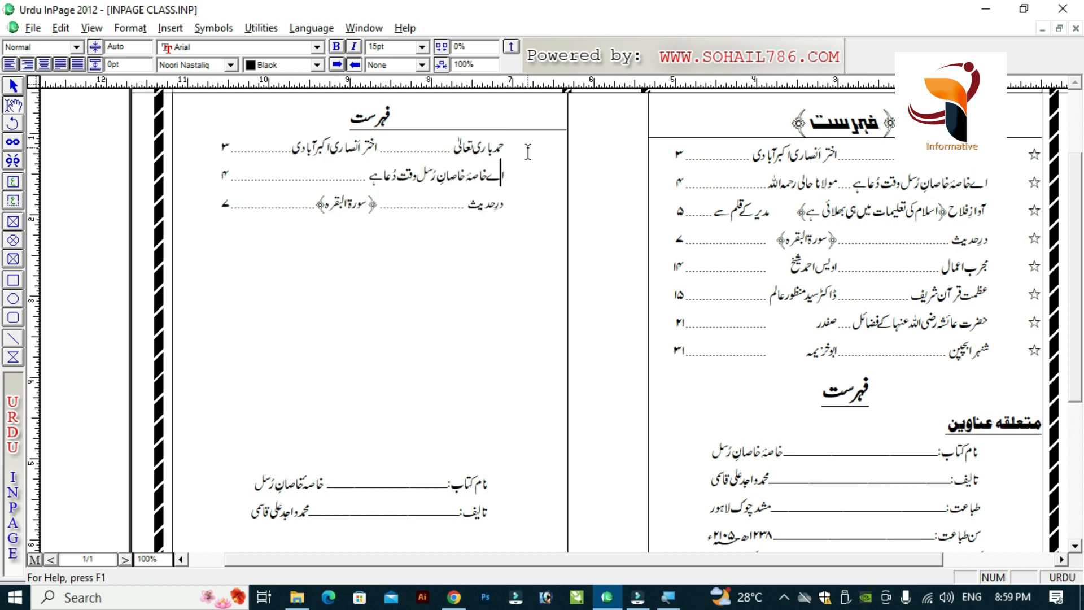
- Remove surplus blank lines between the third contents entry and the centred book details lines
key("Delete")
key("Delete")
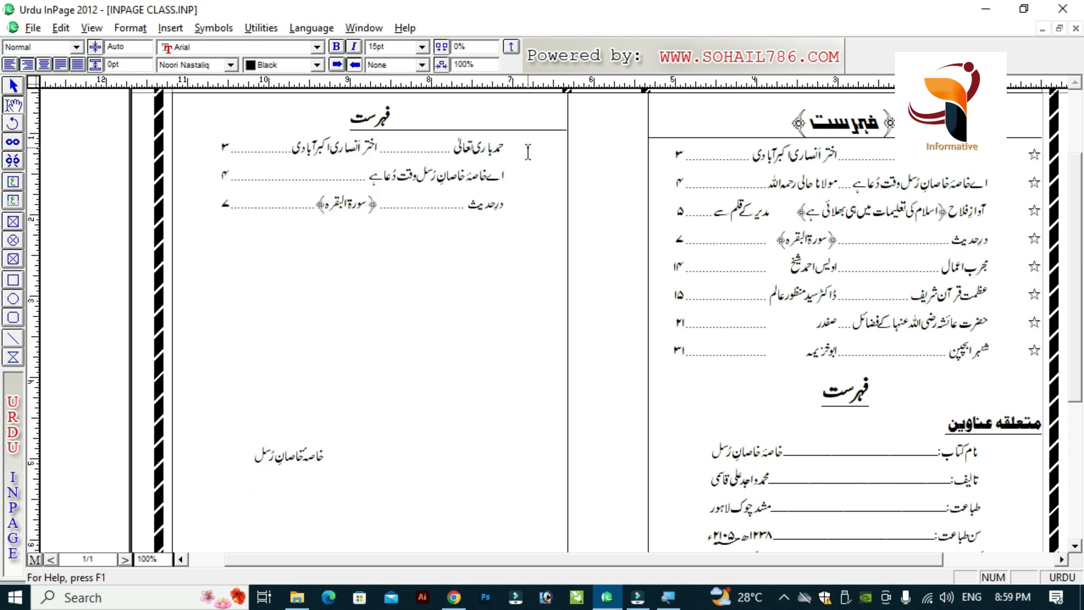
key("Delete")
key("Delete")
key("Delete")
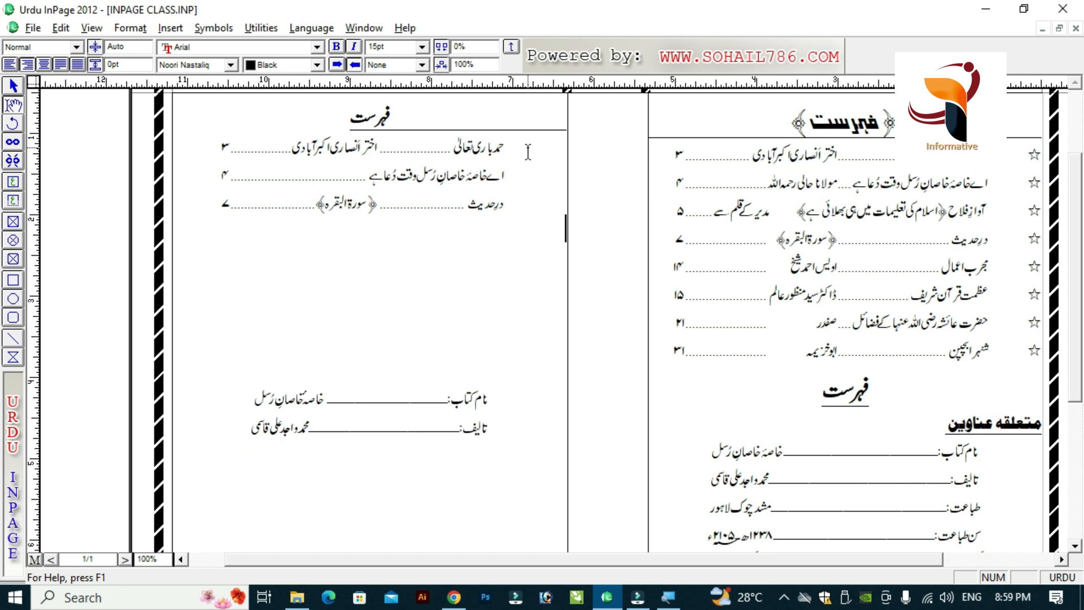
- Examine the two centred book details lines and the solid leader line in the نام کتاب line
key("Down")
key("Down")
key("Down")
key("Down")
key("shift+Down")
key("shift+Down")
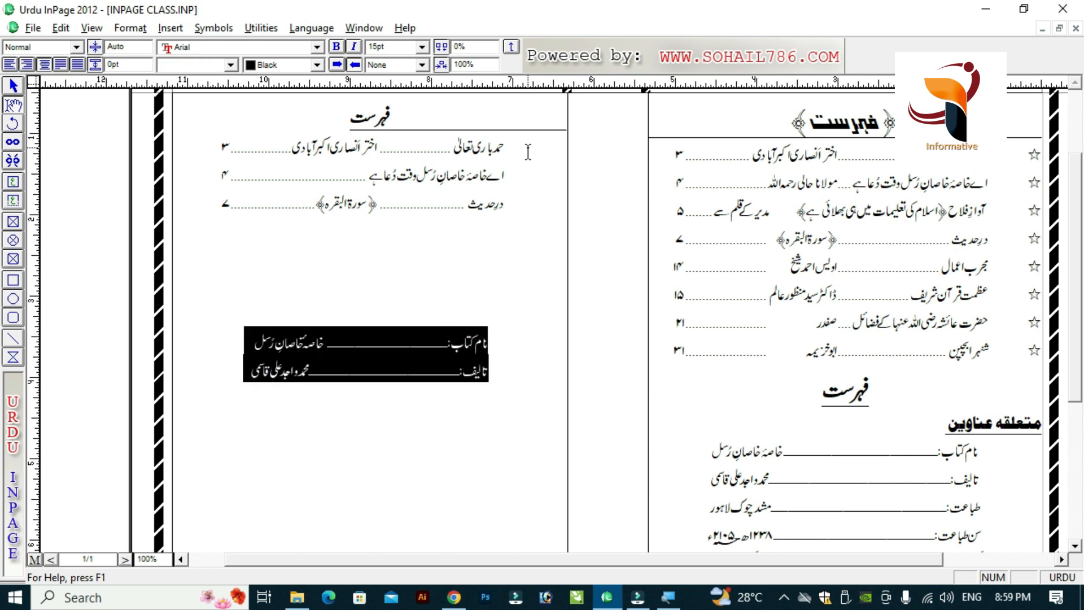
key("Up")
key("Up")
key("Down")
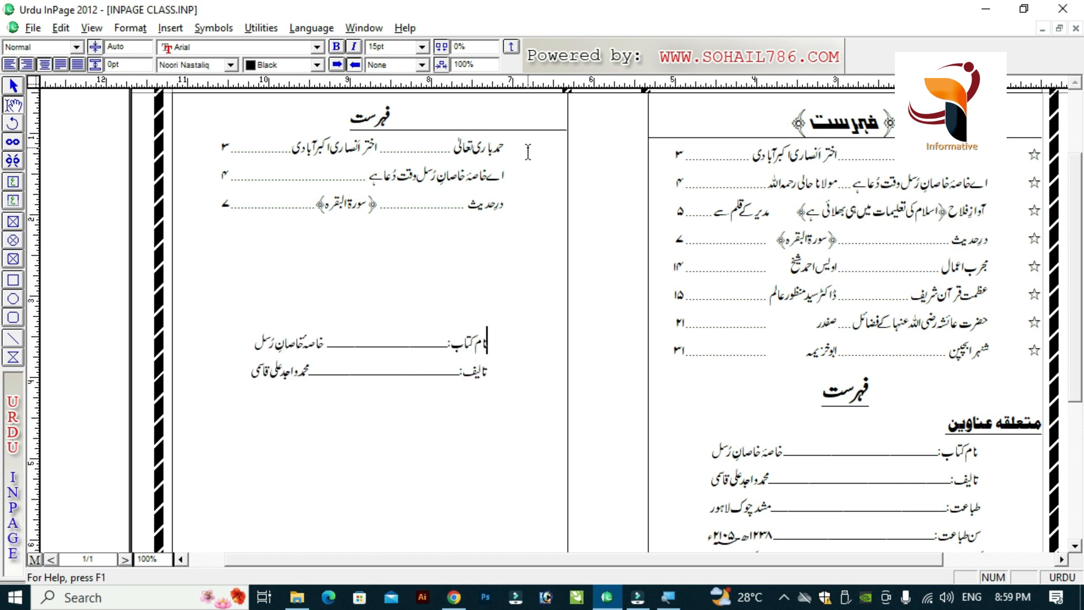
key("Left")
key("Left")
key("Left")
key("Left")
key("Left")
key("Left")
key("Left")
key("Left")
key("Left")
key("Left")
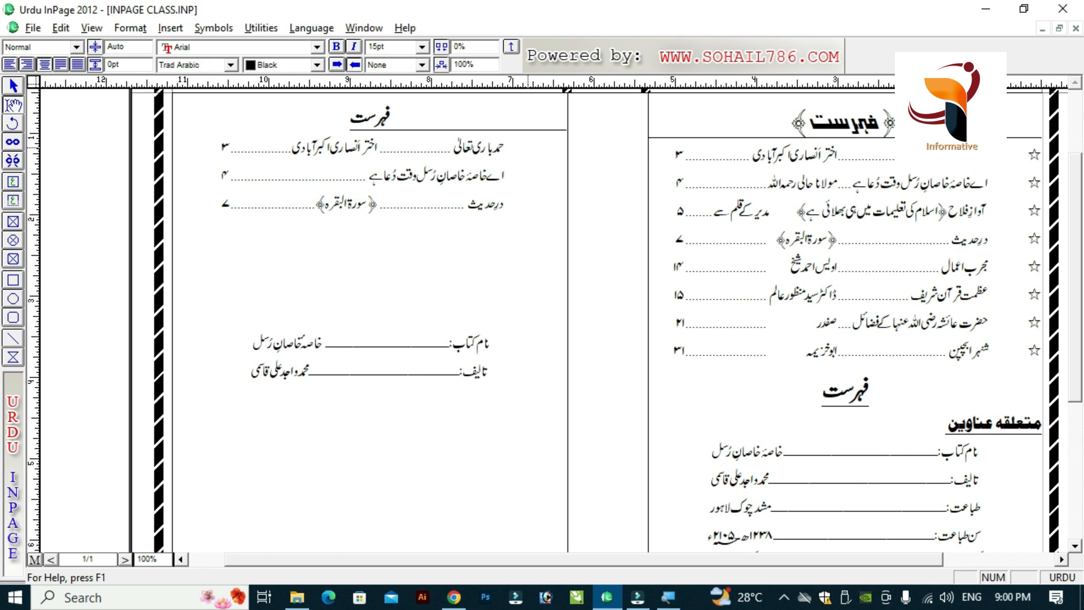
- Below the centred details, enter a right-aligned line with the label نام کتاب:, a solid underscore leader and the book title خاصہ رسل
key("Up")
type("نام کتاب:")
key("ctrl+space")
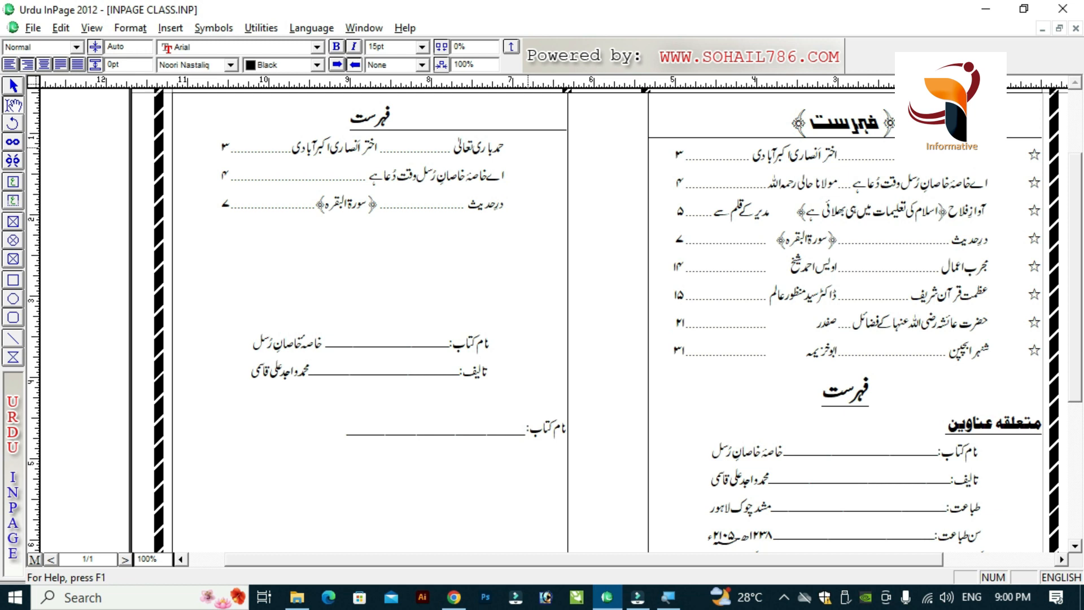
key("ctrl+space")
type("خاصہ رسل")
- Add a second line with the label تالیف:, a solid underscore leader and the author's full name
key("Return")
type("تالیف:")
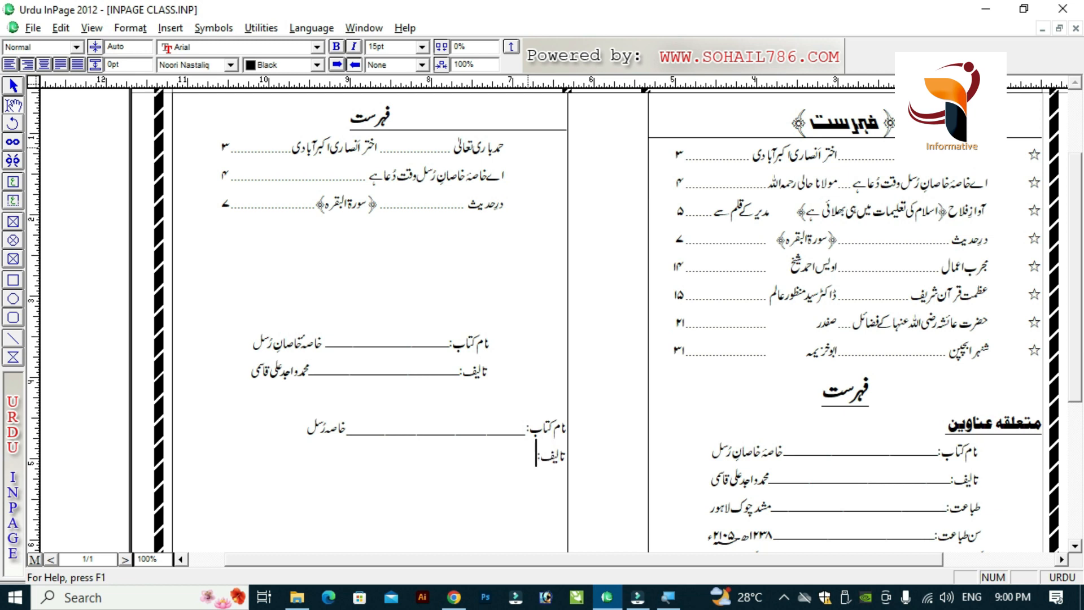
key("ctrl+space")
type("______________")
key("ctrl+space")
type("م")
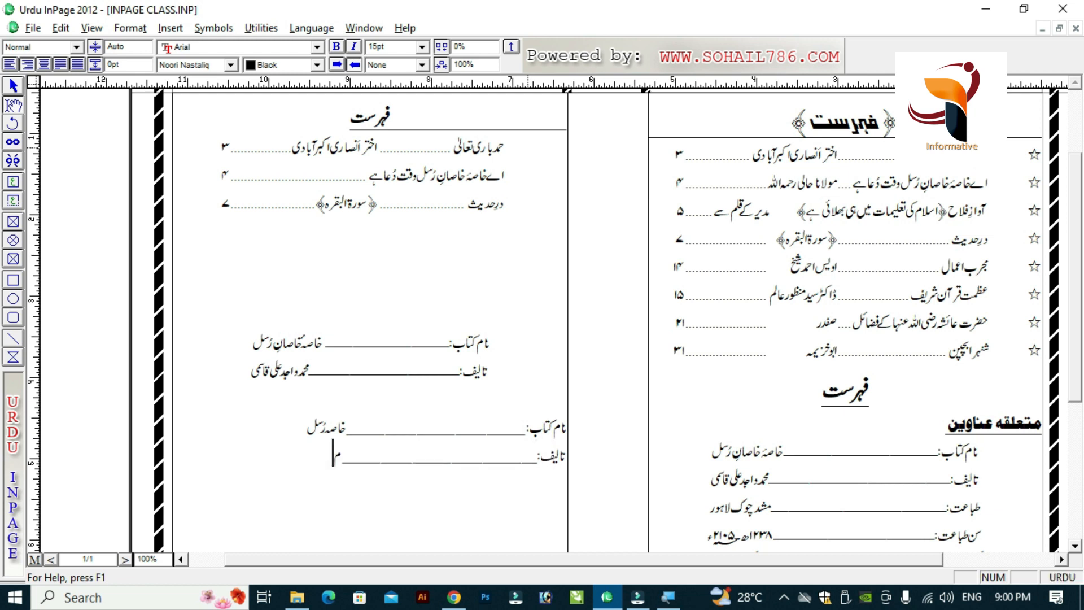
type("حمدواجد علی قاسمی")
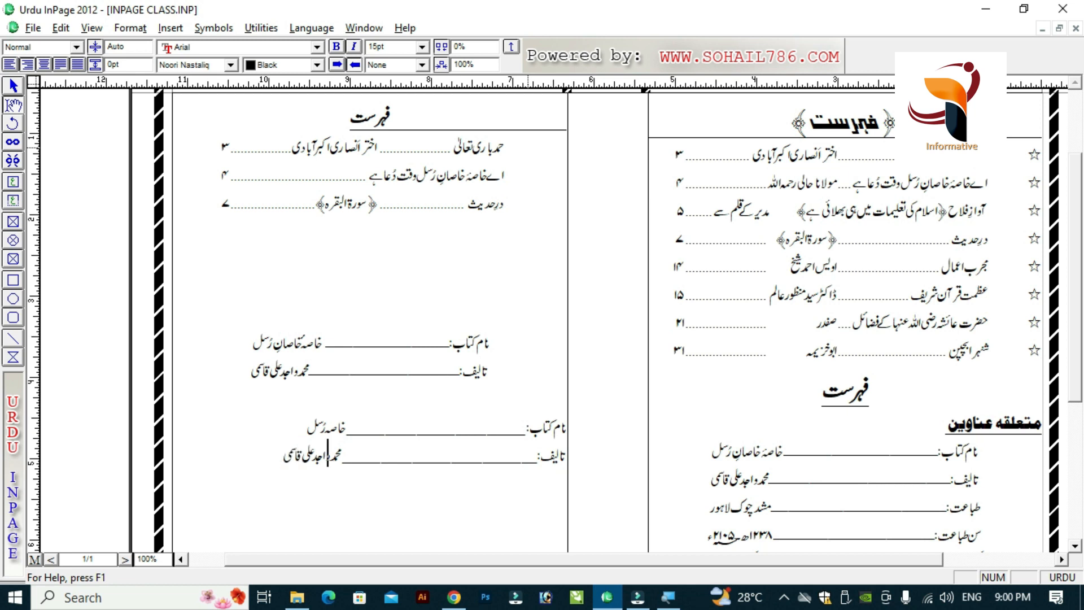
- Shorten the underscore leader in the new تالیف line so the author's name ends level with the book title above
key("BackSpace")
key("BackSpace")
key("BackSpace")
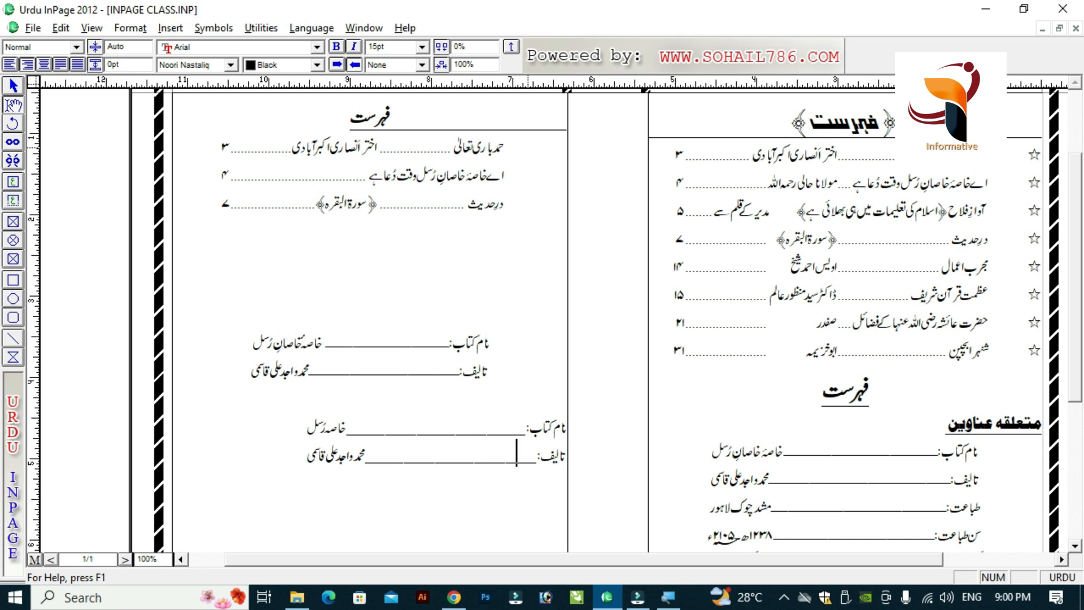
key("ctrl+space")
type("_")
key("ctrl+space")
key("BackSpace")
- Examine the alignment of the three tabbed contents entries and the centred book details lines below them
triple_click(505, 144)
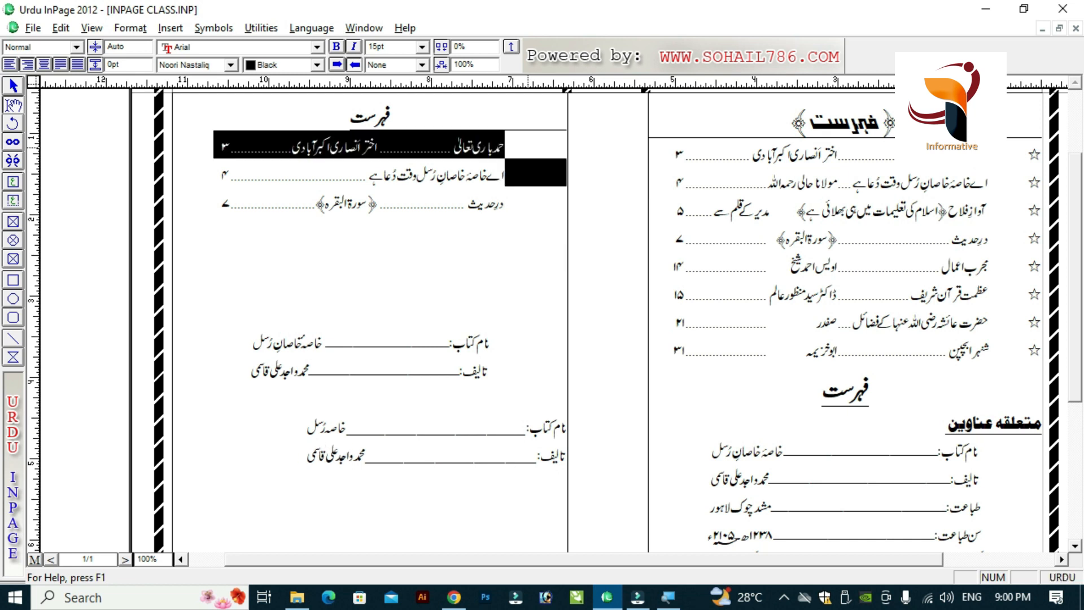
key("shift+Down")
key("shift+Down")
key("shift+Down")
key("shift+Down")
key("shift+Down")
key("shift+Down")
key("shift+Down")
key("shift+Down")
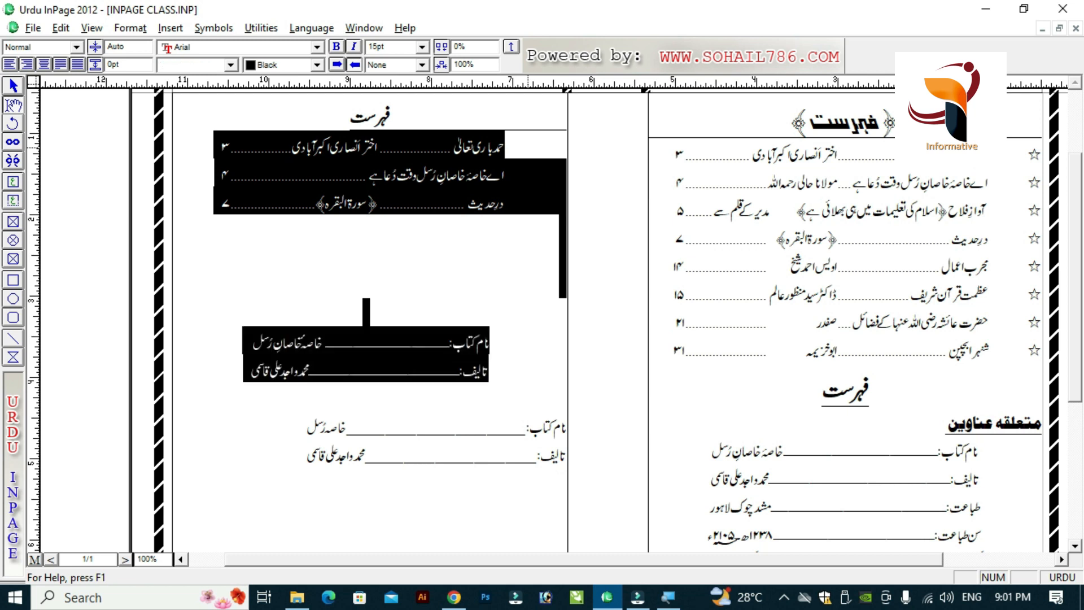
left_click(528, 148)
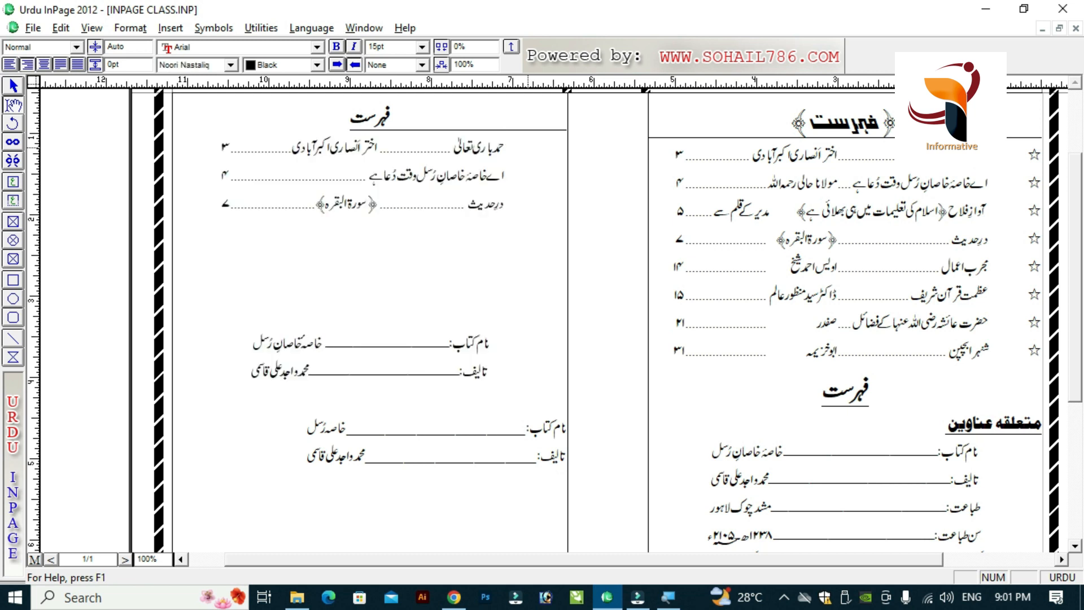
key("shift+Down")
key("shift+Down")
key("shift+Down")
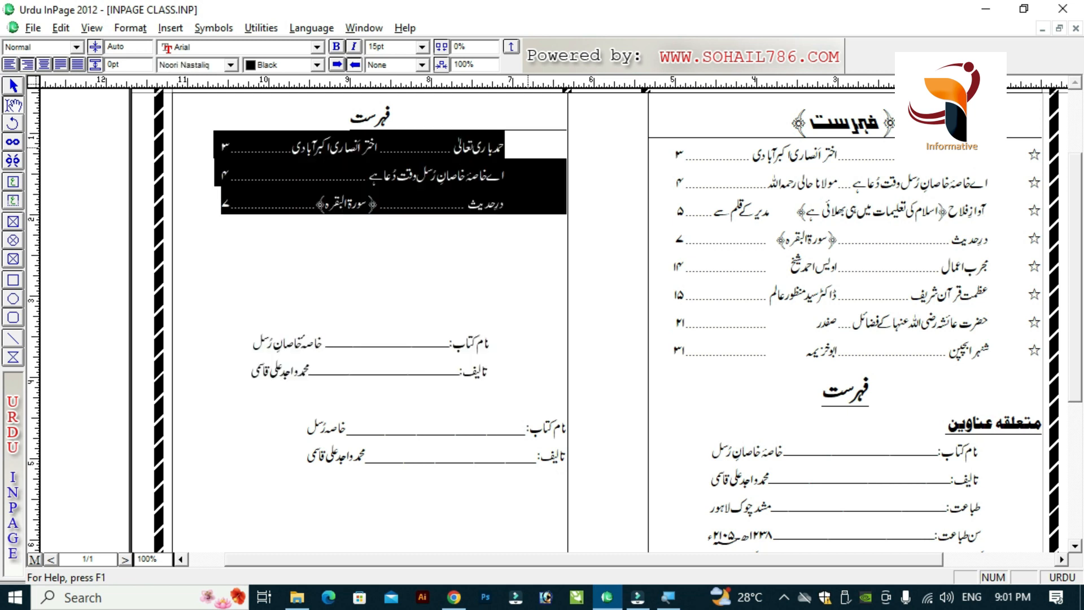
left_click(526, 288)
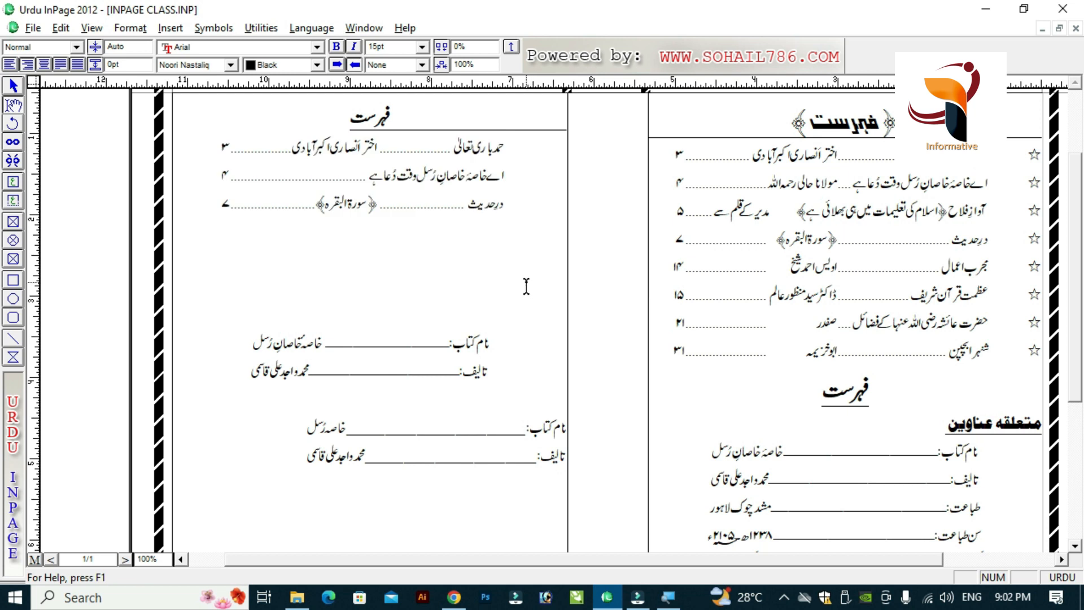
left_click(523, 242)
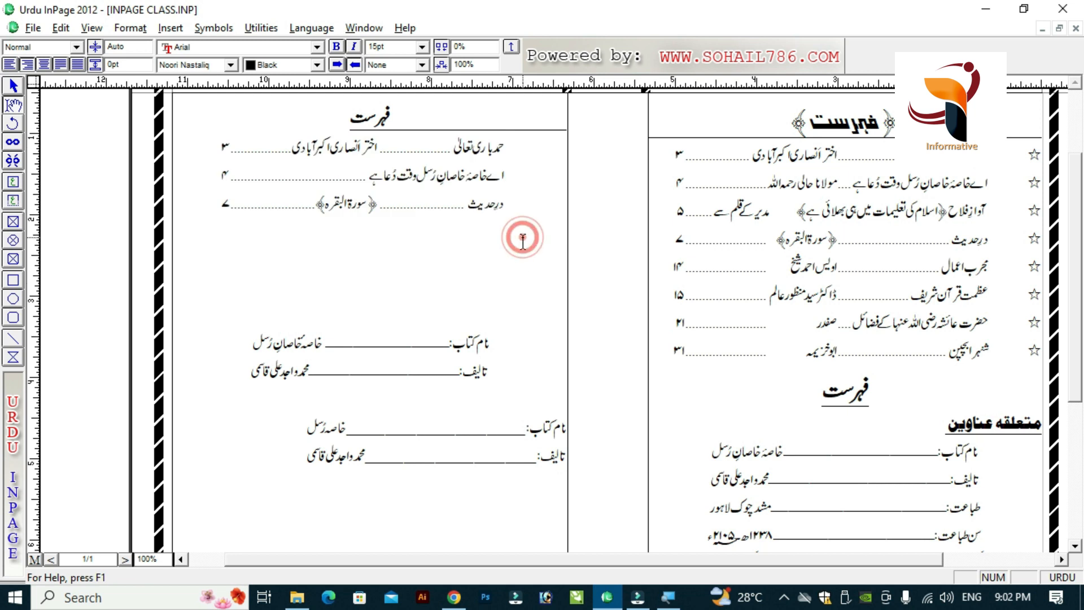